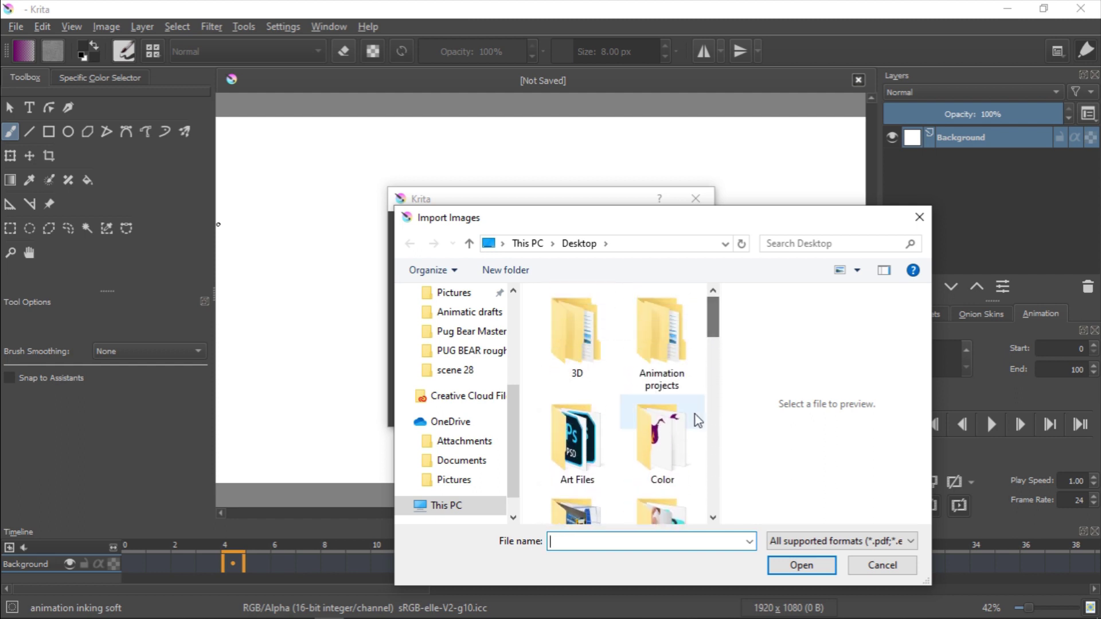
- Import frame_color0000.png, frame_color0001.png and frame_color0002.png from the desktop's Color folder as animation frames, starting at 0 with a step of 1
{"action": "left_click", "coordinate": [697, 453]}
{"action": "left_click", "coordinate": [781, 565]}
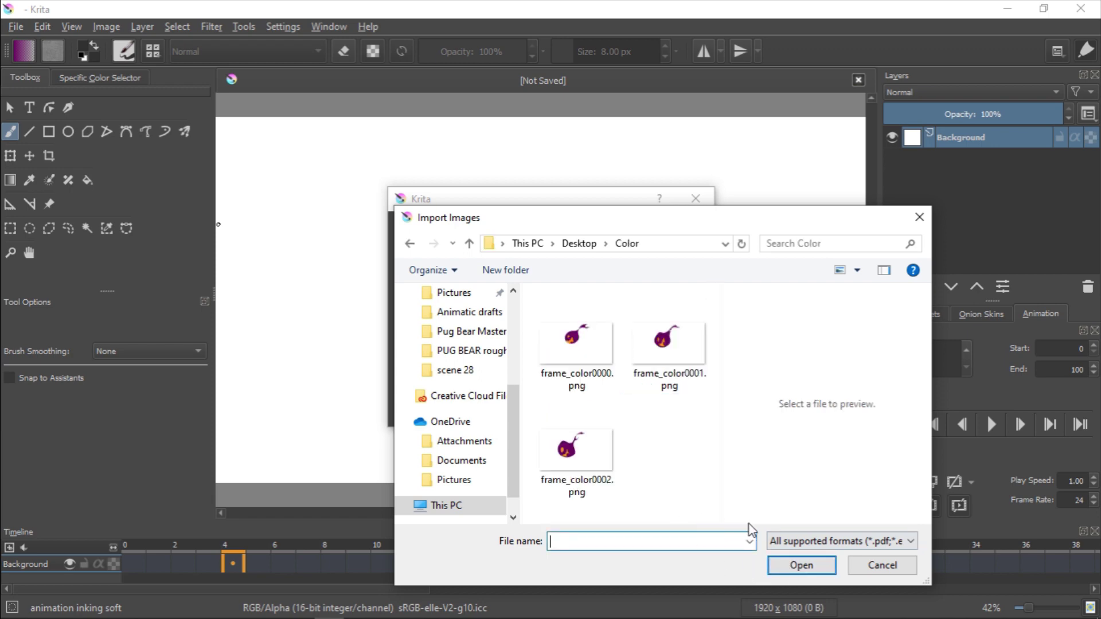
{"action": "left_click", "coordinate": [576, 344]}
{"action": "left_click", "coordinate": [593, 450], "text": "shift"}
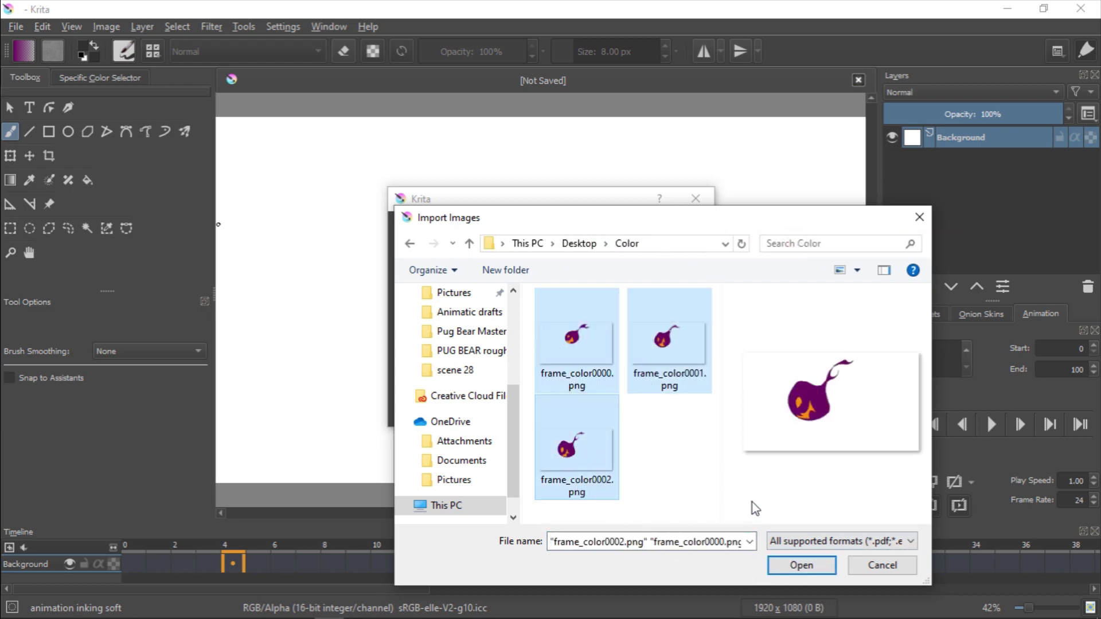
{"action": "left_click", "coordinate": [802, 565]}
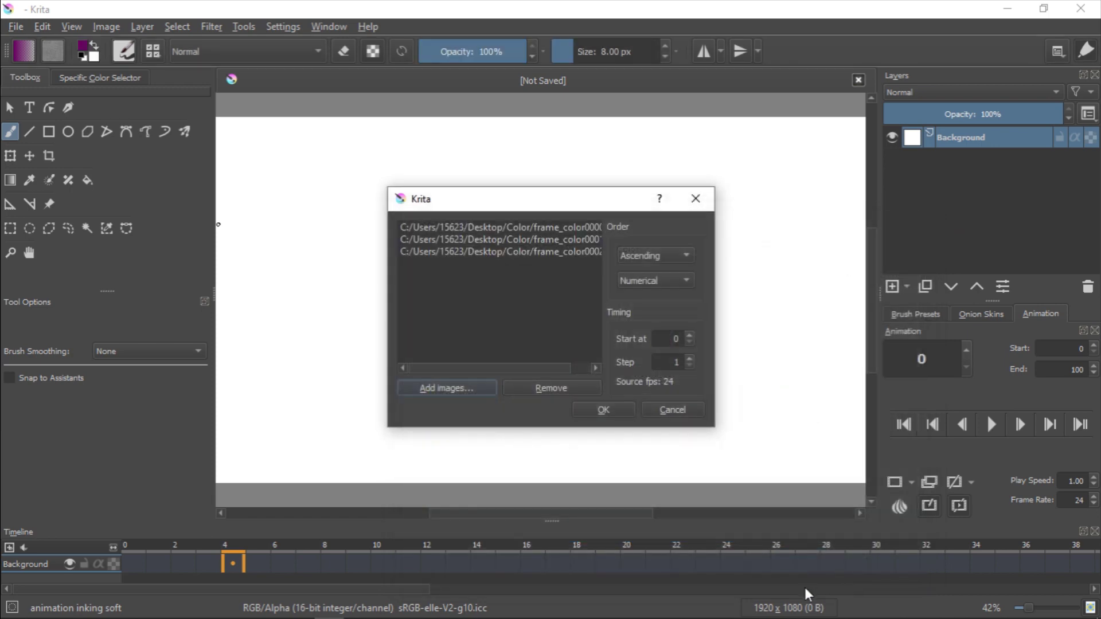
{"action": "left_click", "coordinate": [604, 410]}
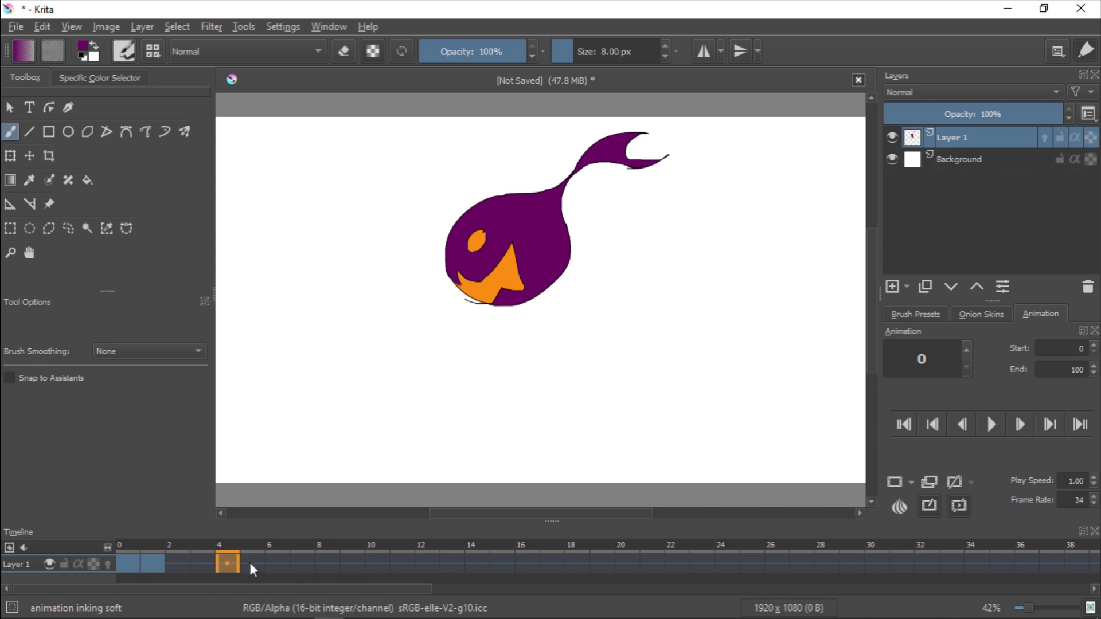
- Scrub back and forth through the imported animation frames to review each coloured drawing
{"action": "left_click", "coordinate": [134, 552]}
{"action": "left_click", "coordinate": [157, 554]}
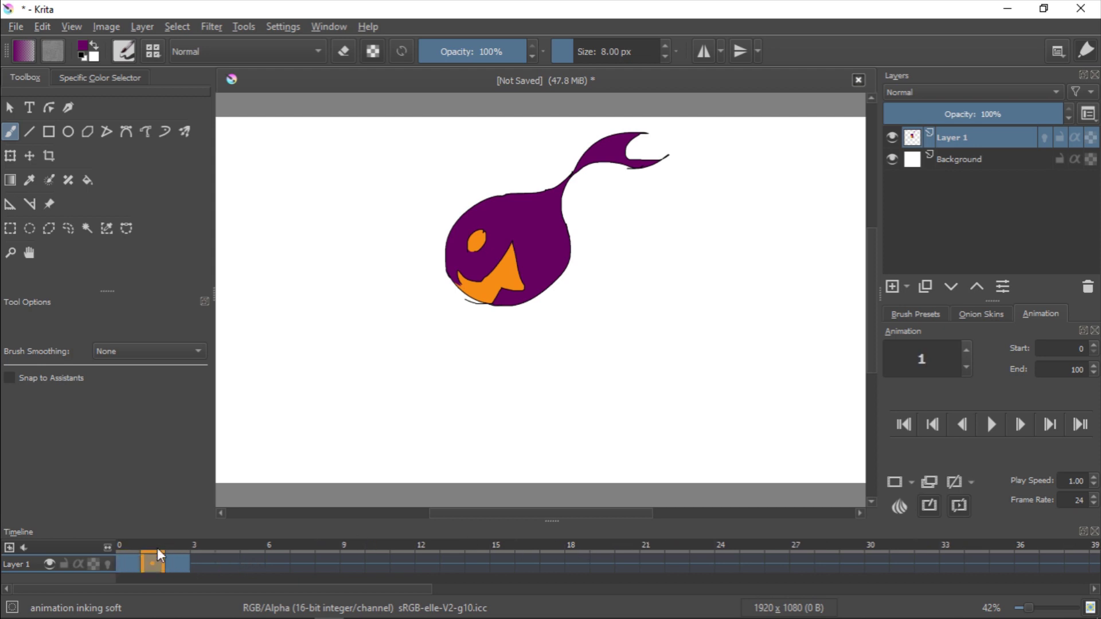
{"action": "left_click", "coordinate": [178, 556]}
{"action": "left_click", "coordinate": [153, 551]}
{"action": "left_click", "coordinate": [173, 552]}
{"action": "left_click", "coordinate": [133, 552]}
{"action": "left_click", "coordinate": [153, 551]}
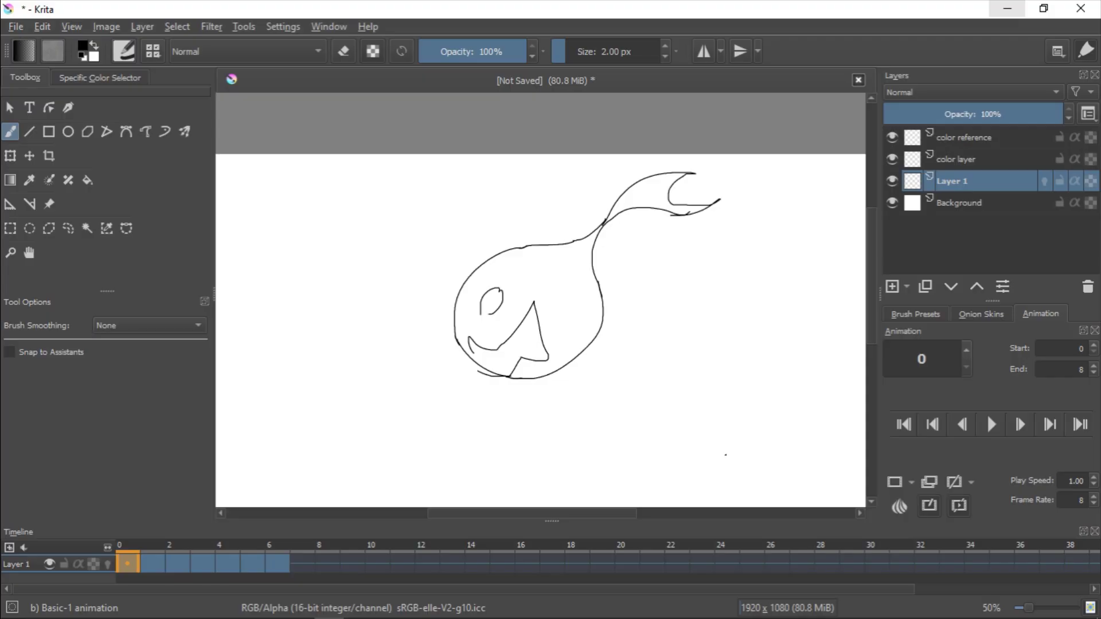
- Review the line-art animation on Layer 1 by stepping through frames 0 to 6 and returning to frame 0
{"action": "mouse_move", "coordinate": [577, 515]}
{"action": "left_mouse_down"}
{"action": "mouse_move", "coordinate": [608, 514]}
{"action": "mouse_move", "coordinate": [573, 515]}
{"action": "mouse_move", "coordinate": [605, 514]}
{"action": "mouse_move", "coordinate": [585, 514]}
{"action": "left_mouse_up"}
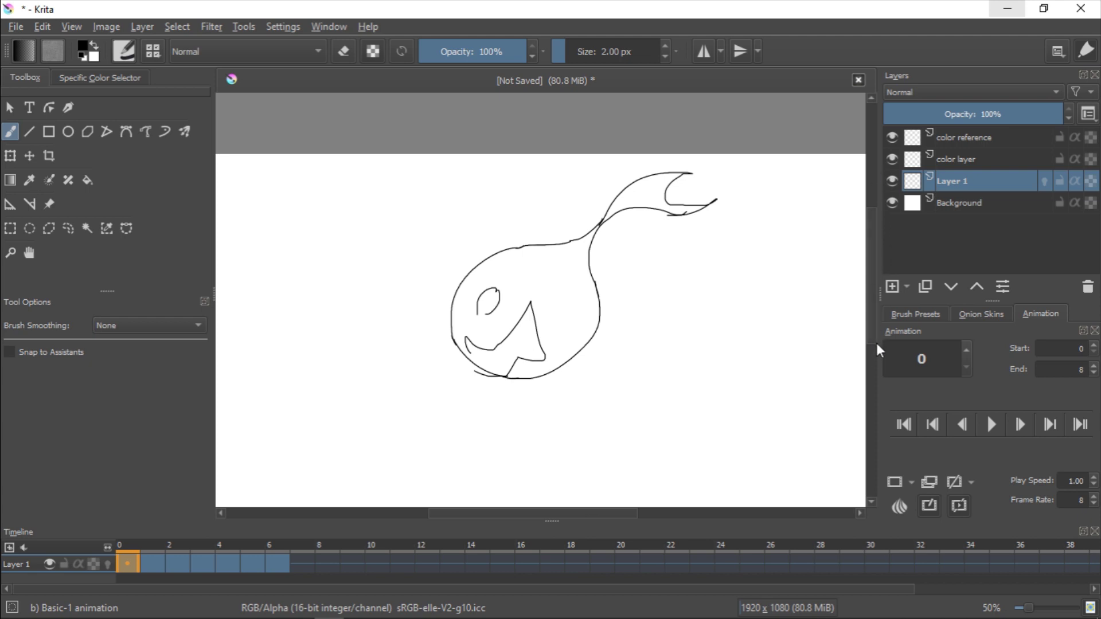
{"action": "left_click", "coordinate": [150, 561]}
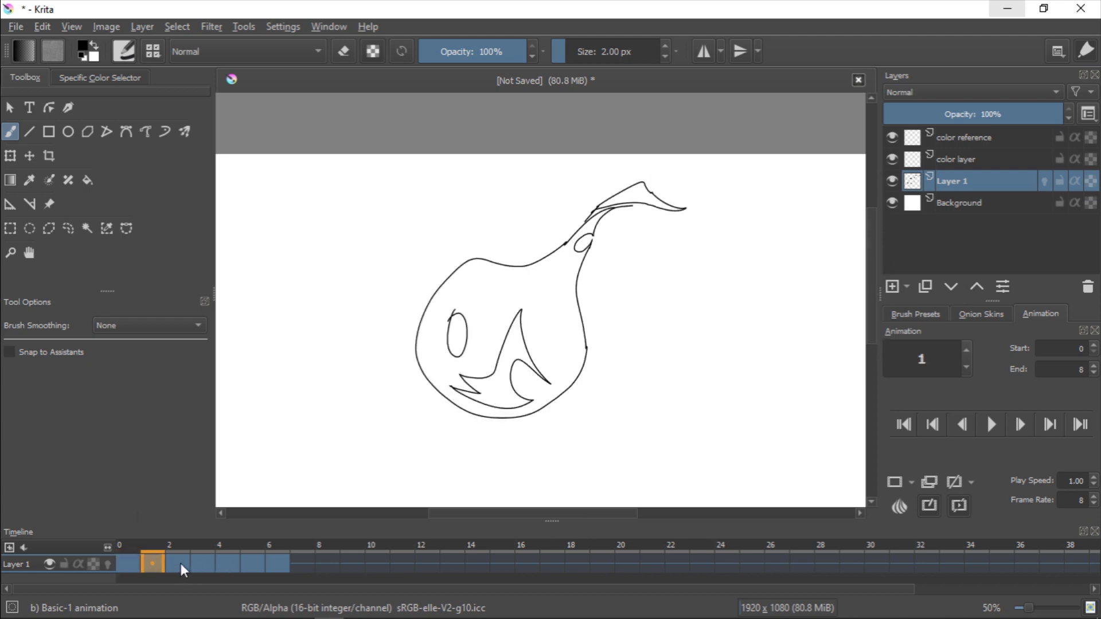
{"action": "left_click", "coordinate": [181, 563]}
{"action": "left_click", "coordinate": [204, 560]}
{"action": "left_click", "coordinate": [232, 563]}
{"action": "left_click", "coordinate": [253, 559]}
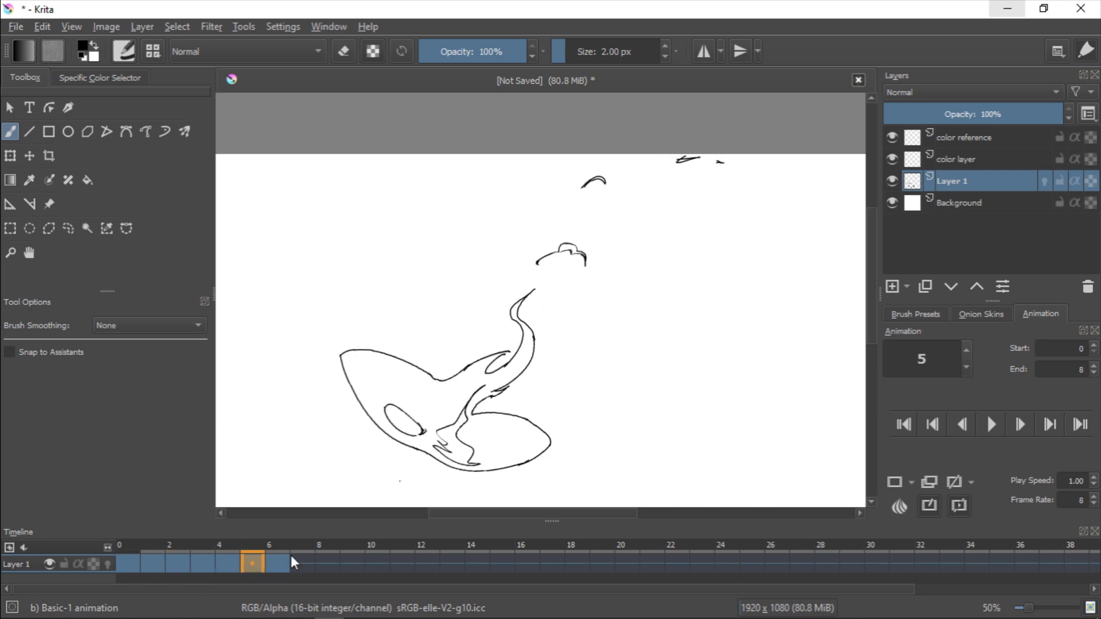
{"action": "left_click", "coordinate": [270, 565]}
{"action": "left_click", "coordinate": [153, 570]}
{"action": "left_click", "coordinate": [182, 566]}
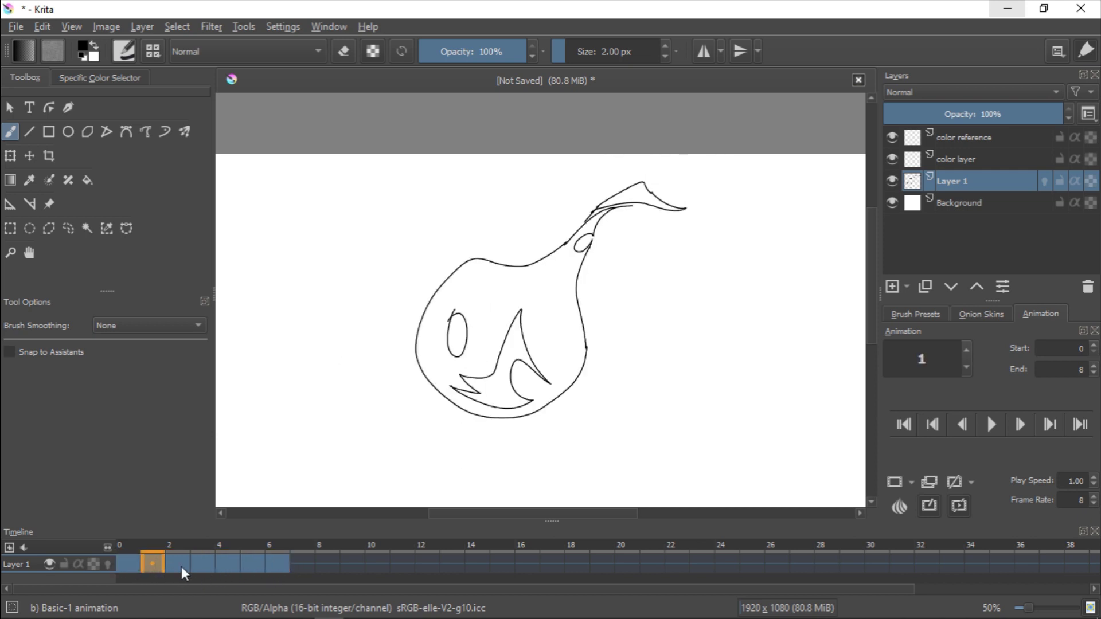
{"action": "left_click", "coordinate": [207, 566]}
{"action": "left_click", "coordinate": [233, 562]}
{"action": "left_click", "coordinate": [253, 563]}
{"action": "left_click", "coordinate": [274, 566]}
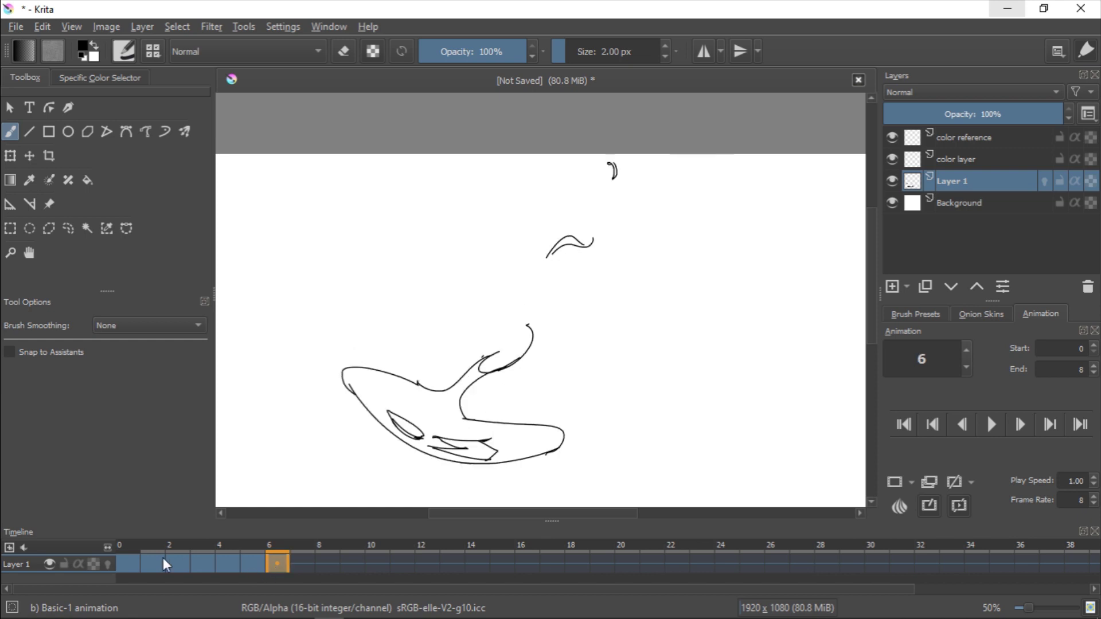
{"action": "left_click", "coordinate": [131, 563]}
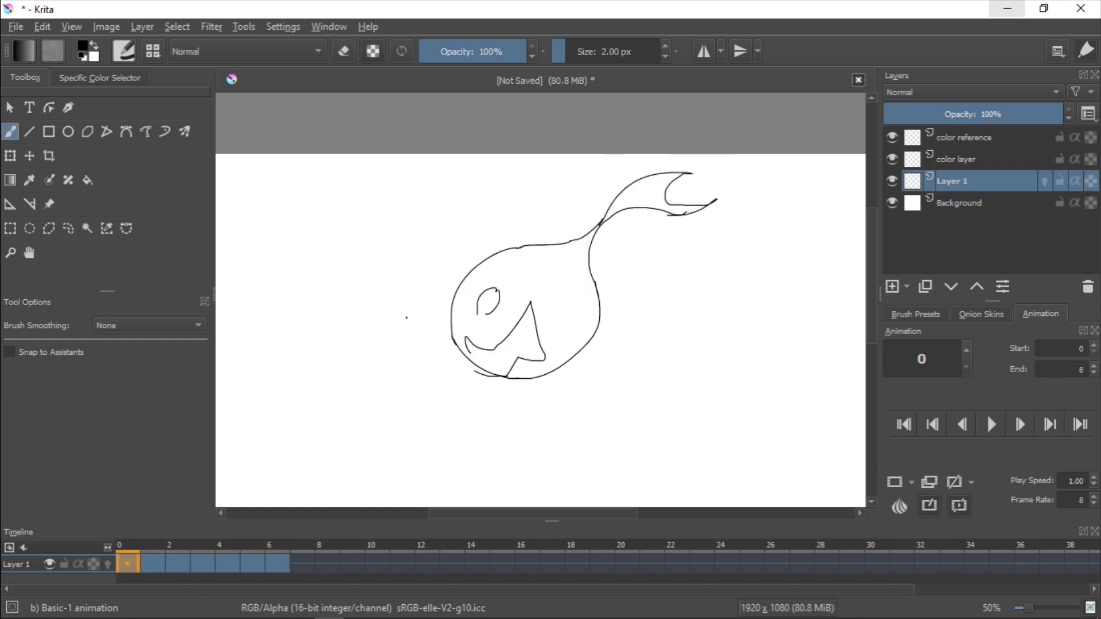
- Make the "color layer" active and set the freehand brush size to 6 px
{"action": "left_click", "coordinate": [94, 182]}
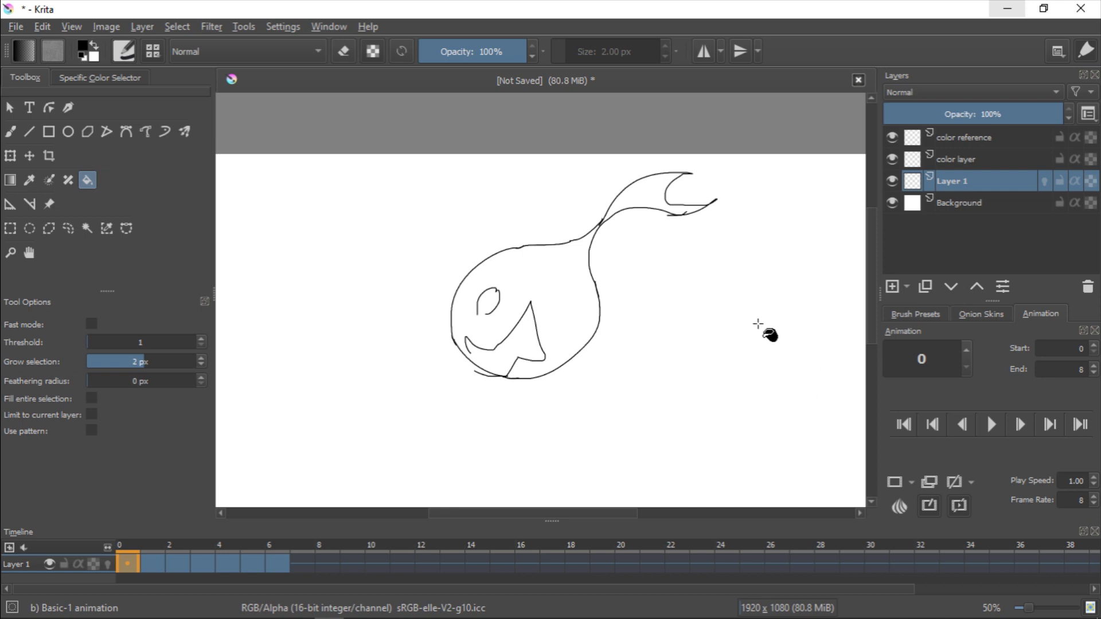
{"action": "left_click", "coordinate": [972, 162]}
{"action": "key", "text": "b"}
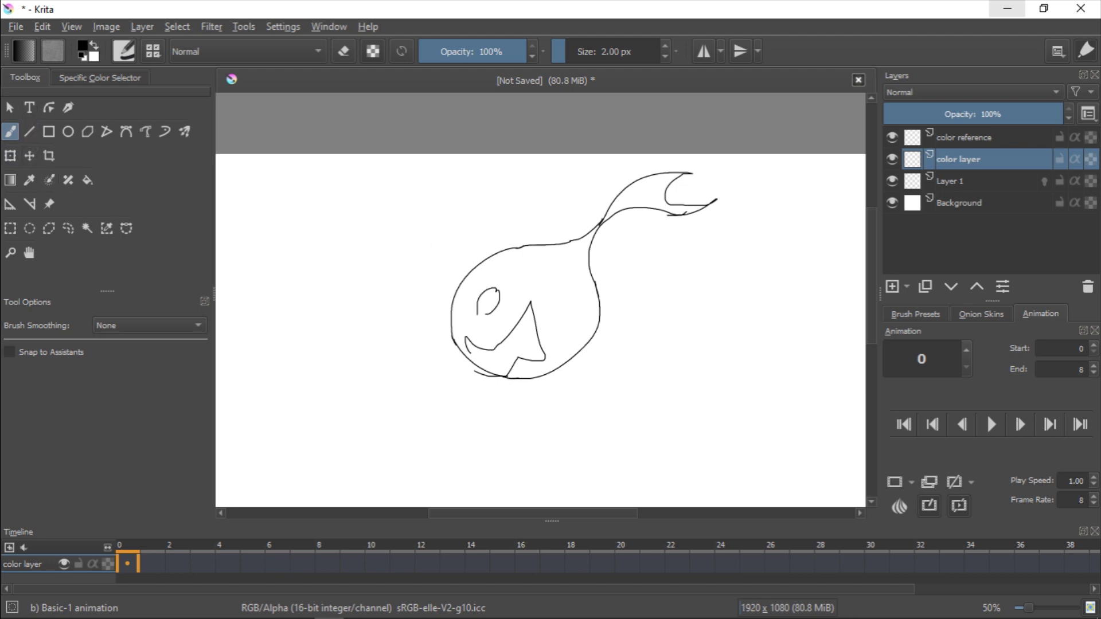
{"action": "key", "text": "bracketright"}
{"action": "key", "text": "bracketright"}
{"action": "key", "text": "bracketright"}
{"action": "key", "text": "bracketright"}
- Choose a dark purple and paint a filled oval swatch beside the character's head
{"action": "right_click", "coordinate": [400, 302]}
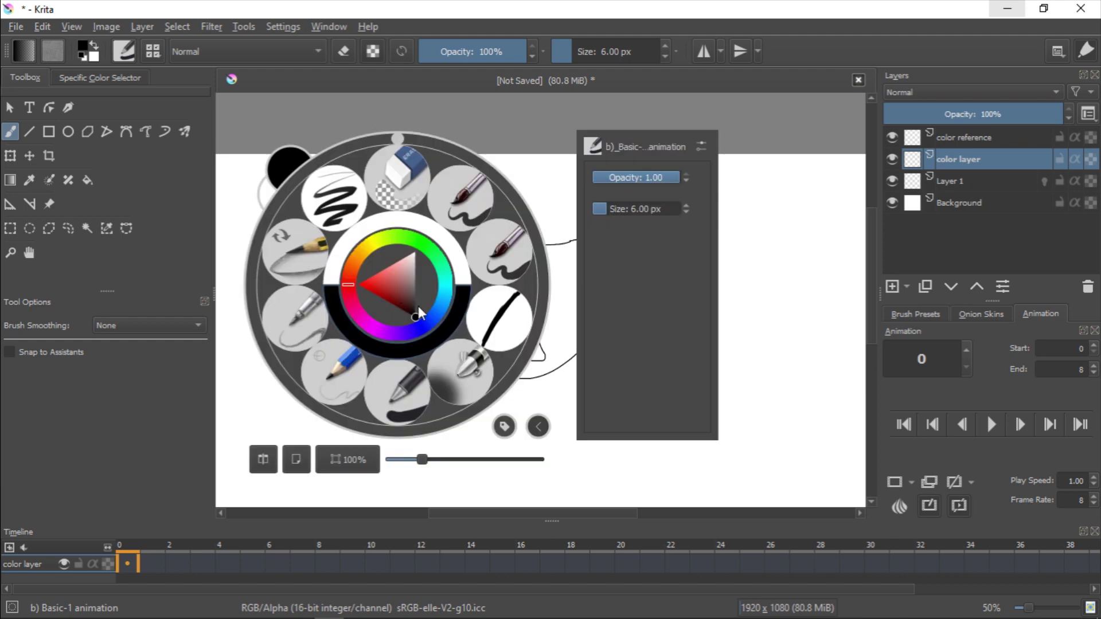
{"action": "left_click_drag", "start_coordinate": [379, 334], "coordinate": [370, 326]}
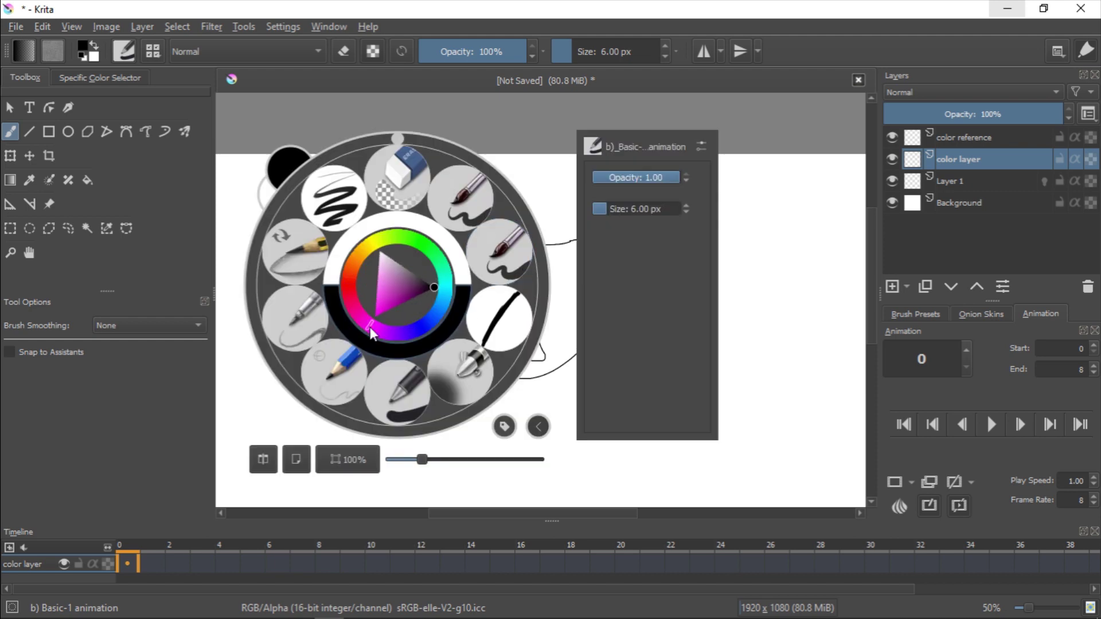
{"action": "left_click", "coordinate": [413, 291]}
{"action": "left_click", "coordinate": [796, 122]}
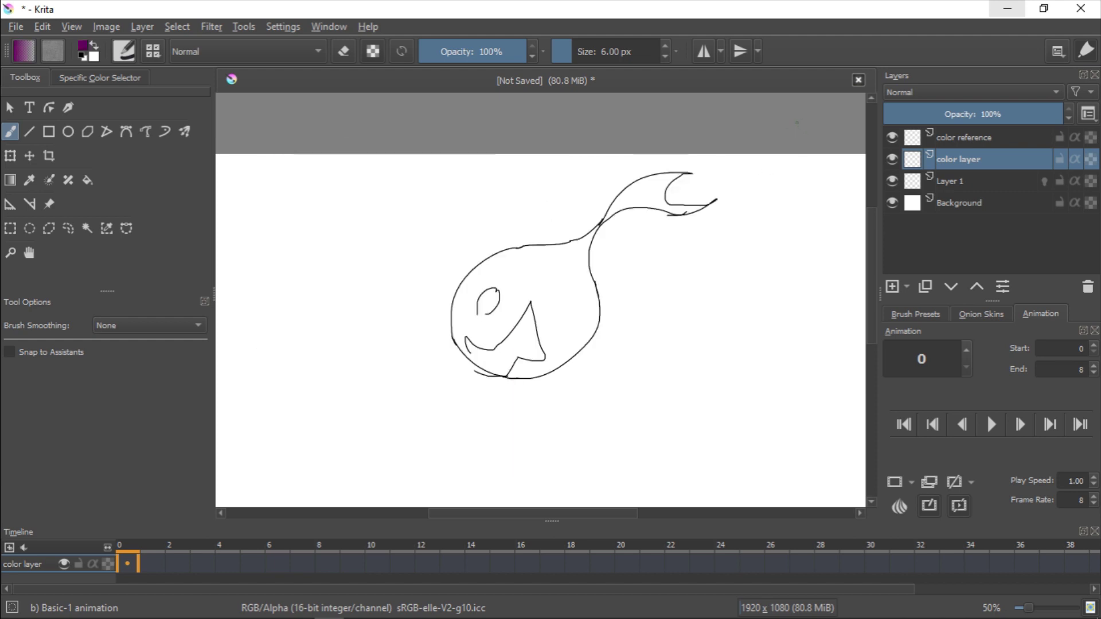
{"action": "mouse_move", "coordinate": [370, 204]}
{"action": "left_mouse_down"}
{"action": "mouse_move", "coordinate": [338, 244]}
{"action": "mouse_move", "coordinate": [373, 246]}
{"action": "mouse_move", "coordinate": [350, 229]}
{"action": "mouse_move", "coordinate": [368, 250]}
{"action": "mouse_move", "coordinate": [362, 212]}
{"action": "mouse_move", "coordinate": [353, 244]}
{"action": "mouse_move", "coordinate": [357, 218]}
{"action": "mouse_move", "coordinate": [368, 240]}
{"action": "left_mouse_up"}
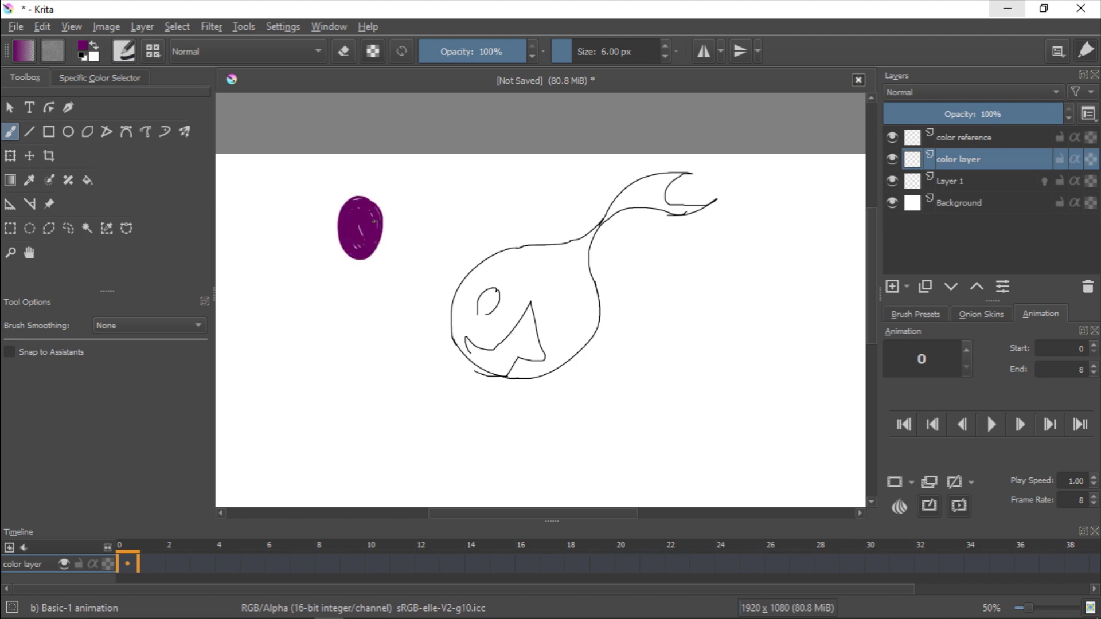
- Set the foreground colour to orange #fa8c23 and paint a small filled oval swatch below the purple one
{"action": "left_click", "coordinate": [85, 46]}
{"action": "left_click", "coordinate": [371, 196]}
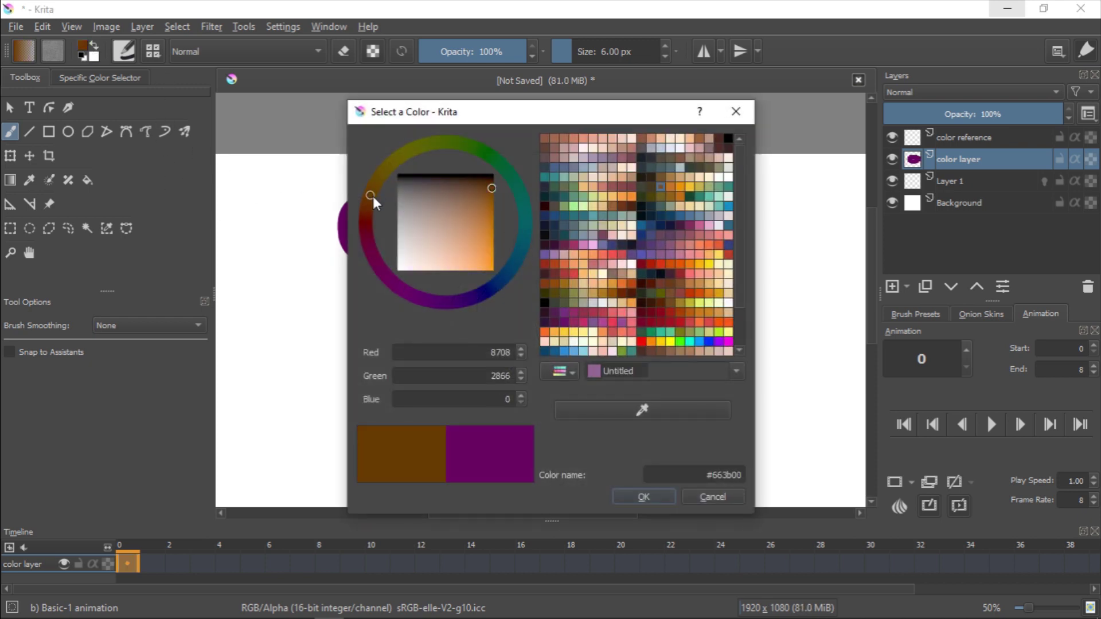
{"action": "left_click_drag", "start_coordinate": [485, 215], "coordinate": [495, 206]}
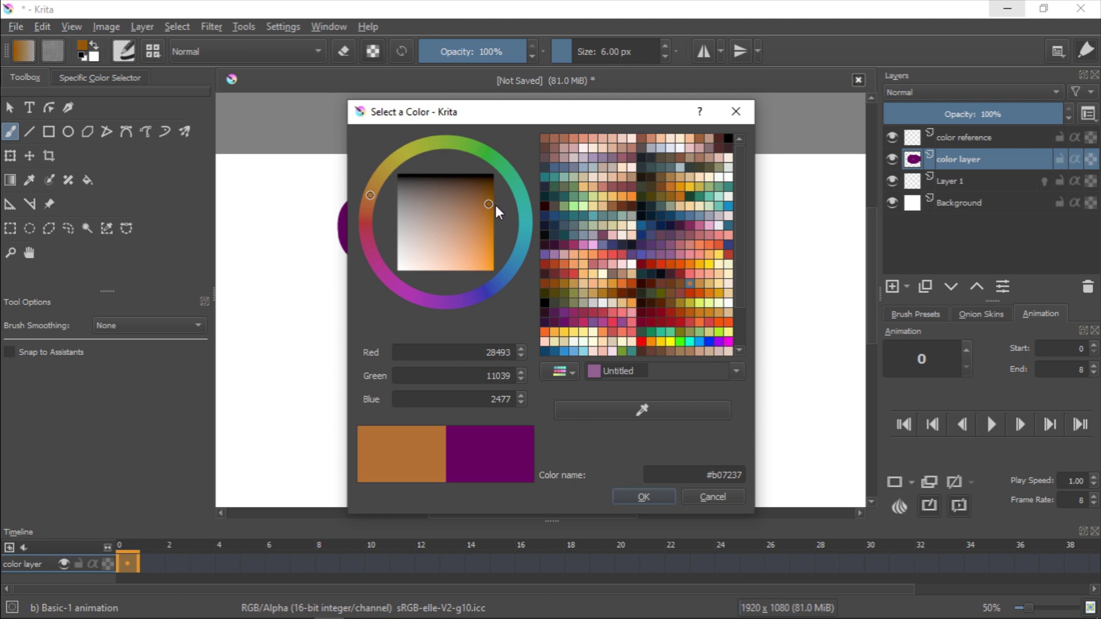
{"action": "left_click_drag", "start_coordinate": [478, 244], "coordinate": [490, 263]}
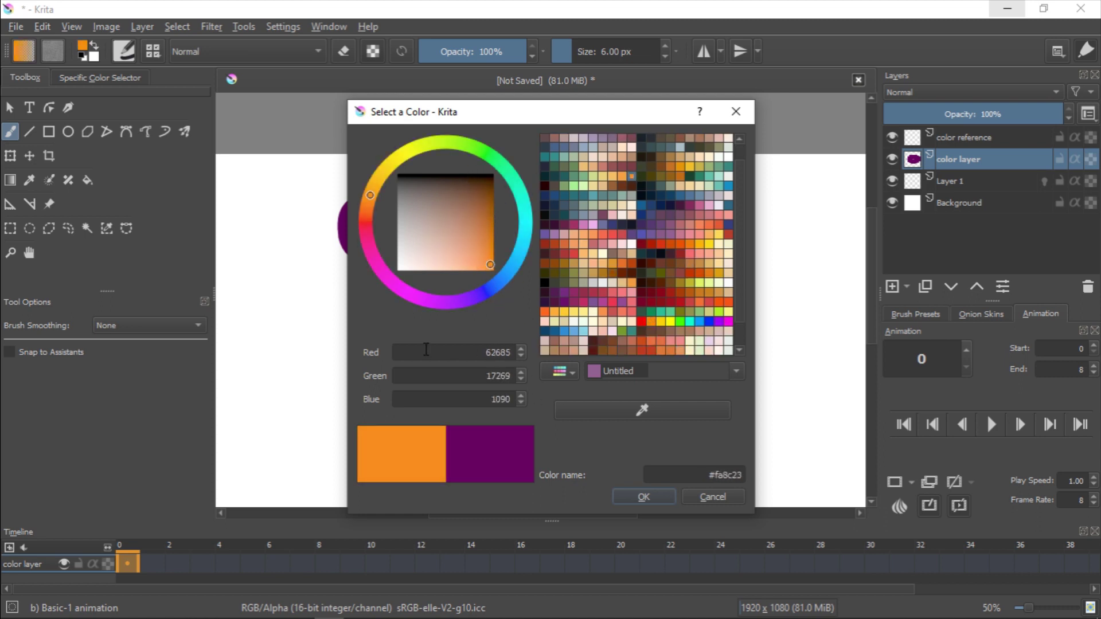
{"action": "left_click", "coordinate": [299, 293]}
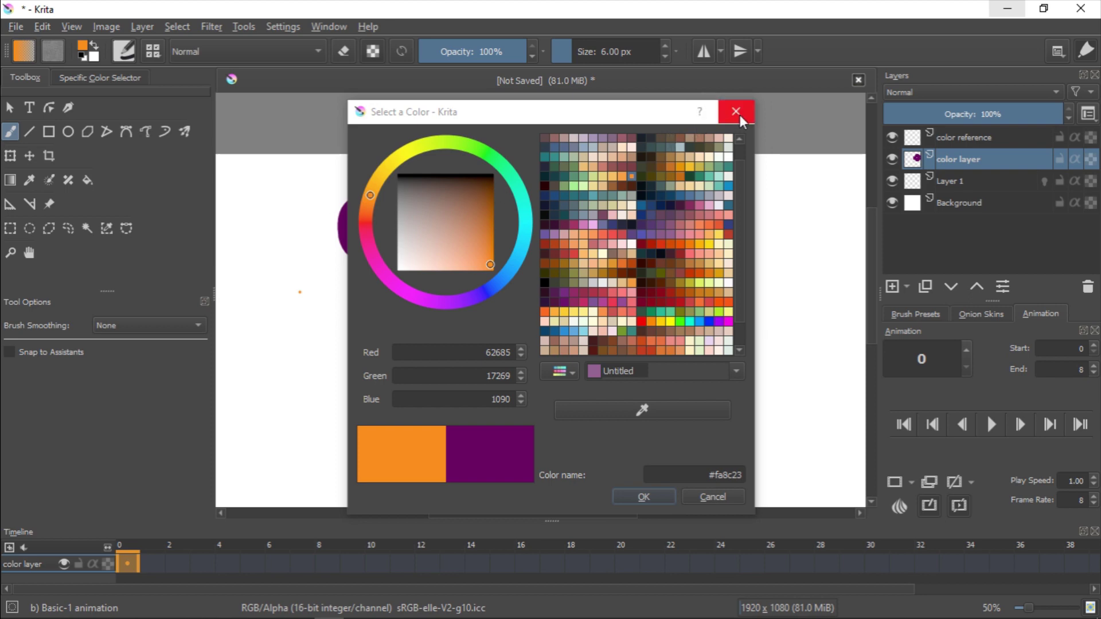
{"action": "left_click", "coordinate": [647, 497]}
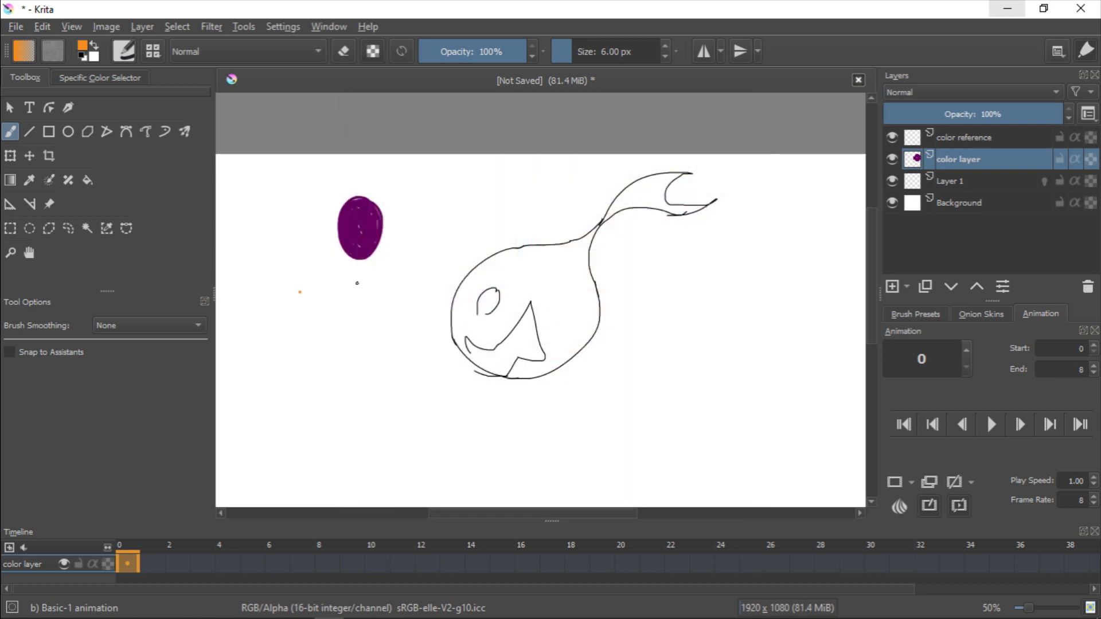
{"action": "mouse_move", "coordinate": [347, 307]}
{"action": "left_mouse_down"}
{"action": "mouse_move", "coordinate": [361, 298]}
{"action": "mouse_move", "coordinate": [356, 315]}
{"action": "mouse_move", "coordinate": [355, 288]}
{"action": "mouse_move", "coordinate": [359, 314]}
{"action": "mouse_move", "coordinate": [368, 310]}
{"action": "left_mouse_up"}
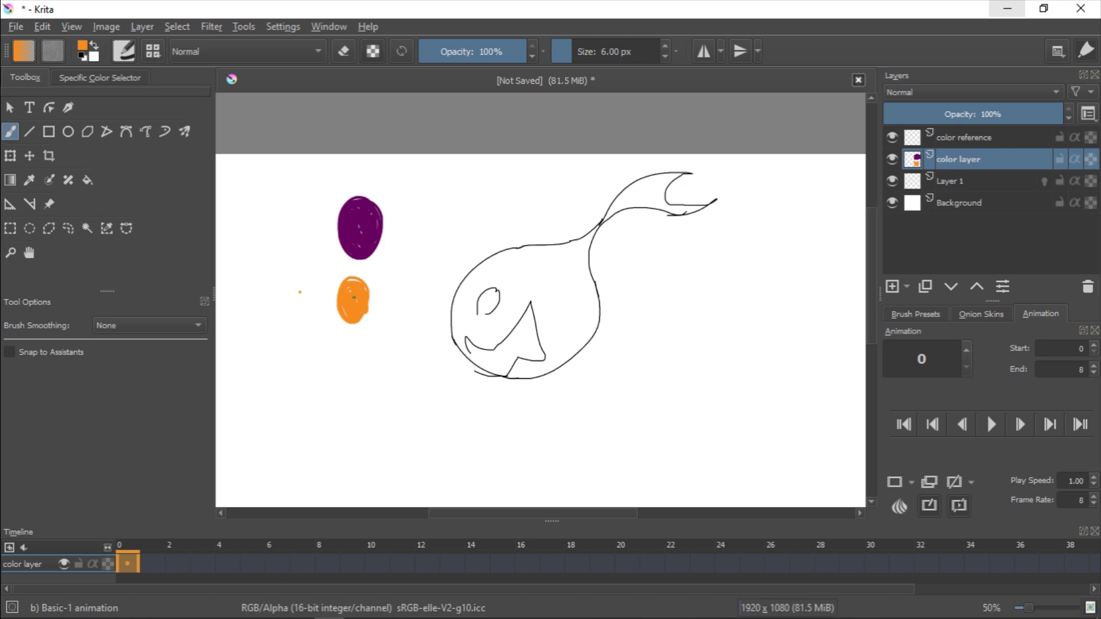
{"action": "key", "text": "ctrl"}
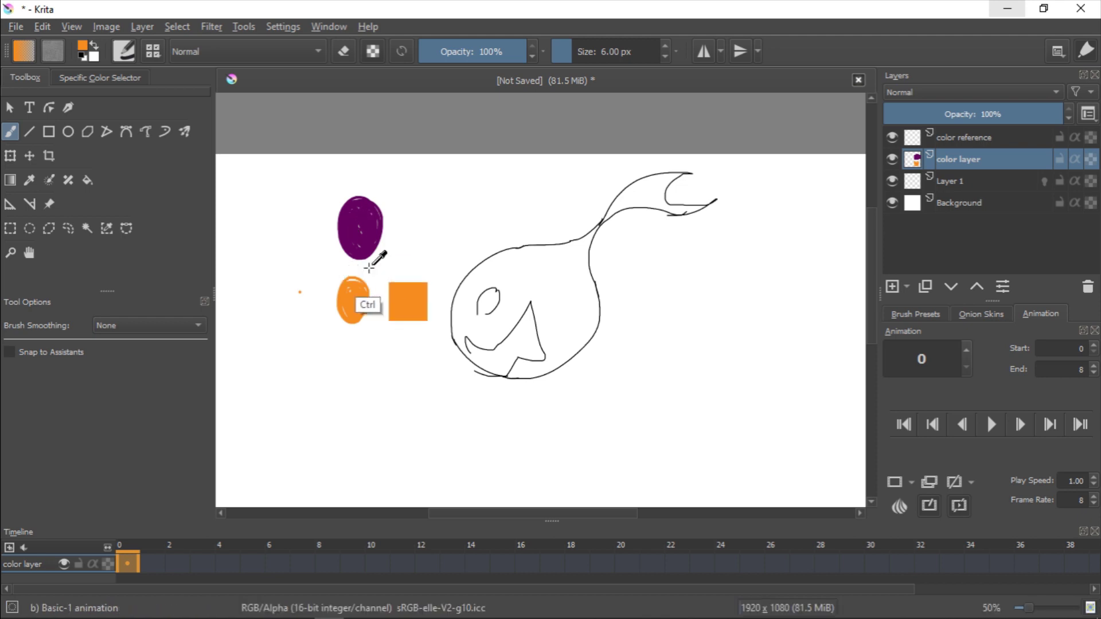
{"action": "key", "text": "ctrl+plus"}
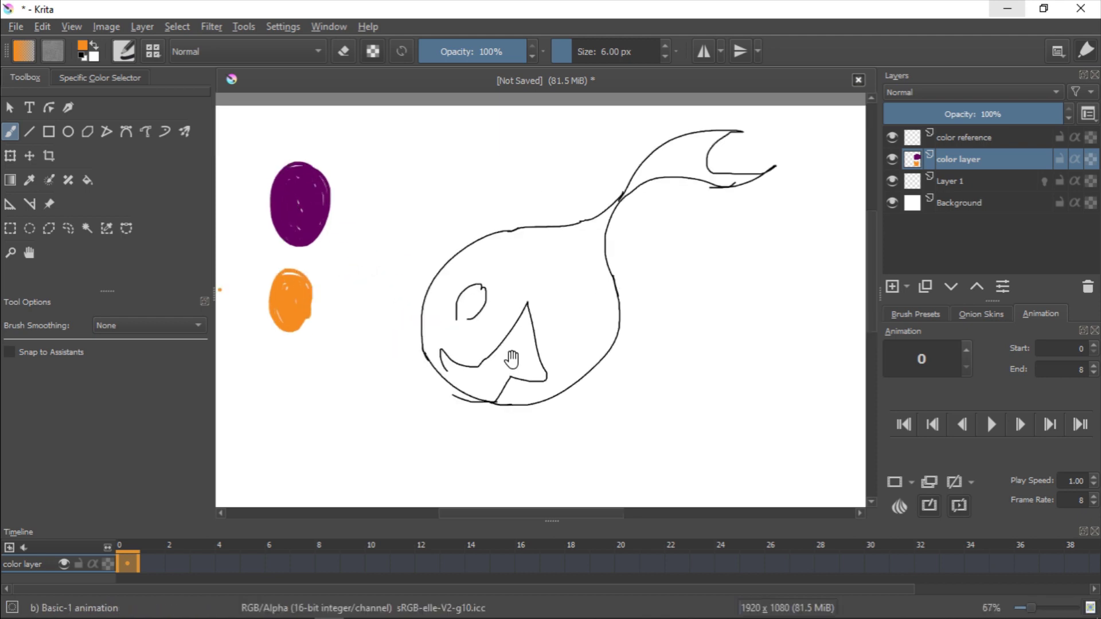
{"action": "left_click_drag", "start_coordinate": [511, 359], "coordinate": [572, 369]}
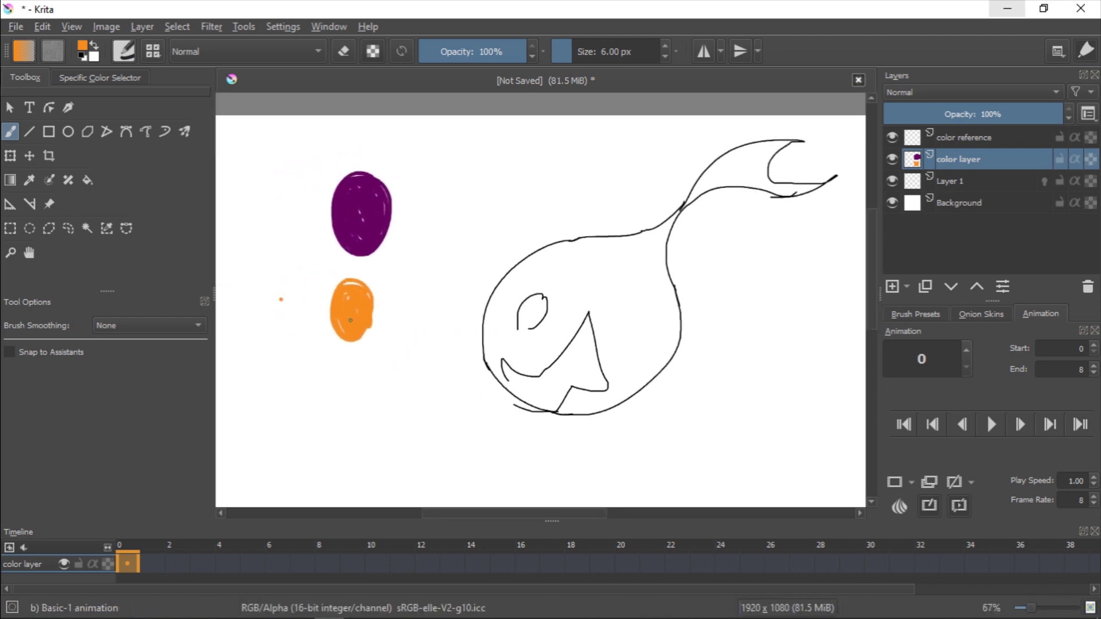
{"action": "left_click_drag", "start_coordinate": [484, 469], "coordinate": [492, 433]}
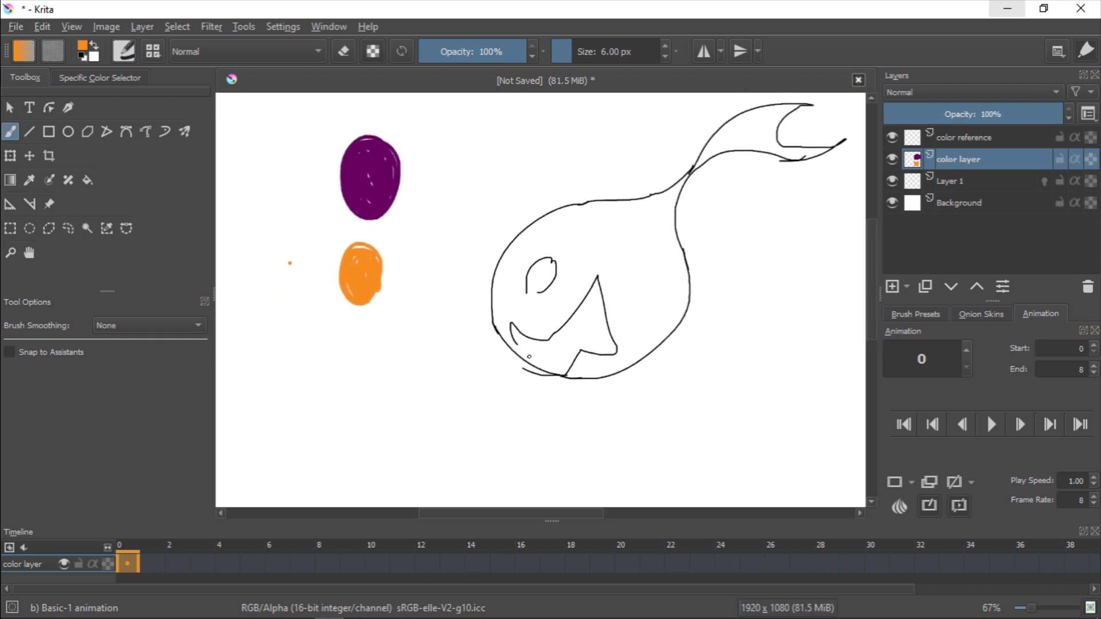
- Rename the layer holding the purple and orange swatches to "color reference"
{"action": "left_click", "coordinate": [976, 143]}
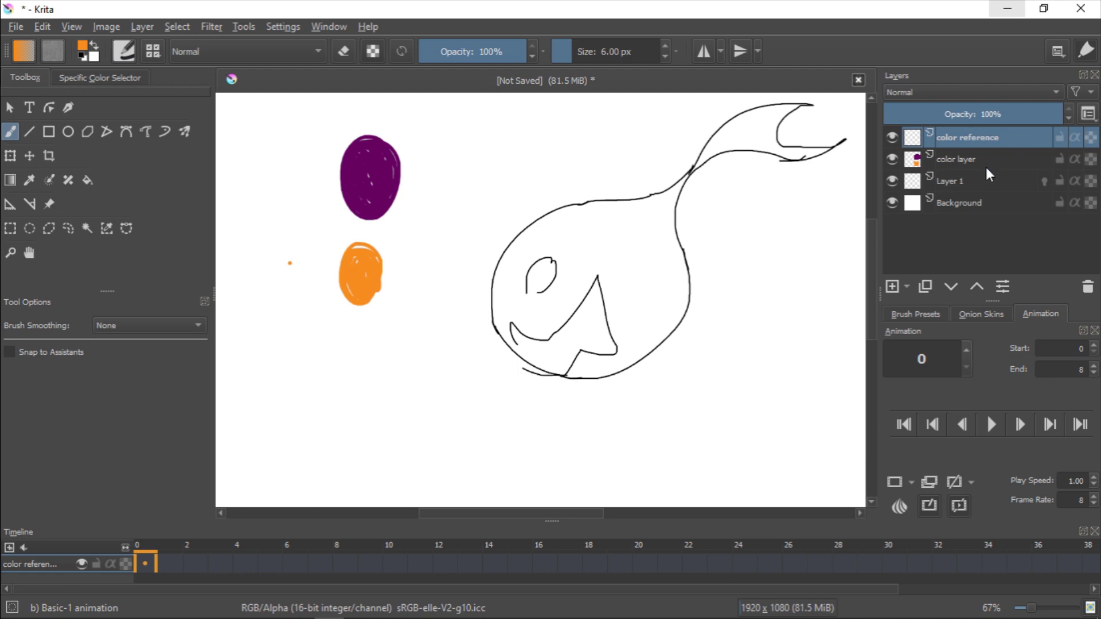
{"action": "left_click", "coordinate": [964, 159]}
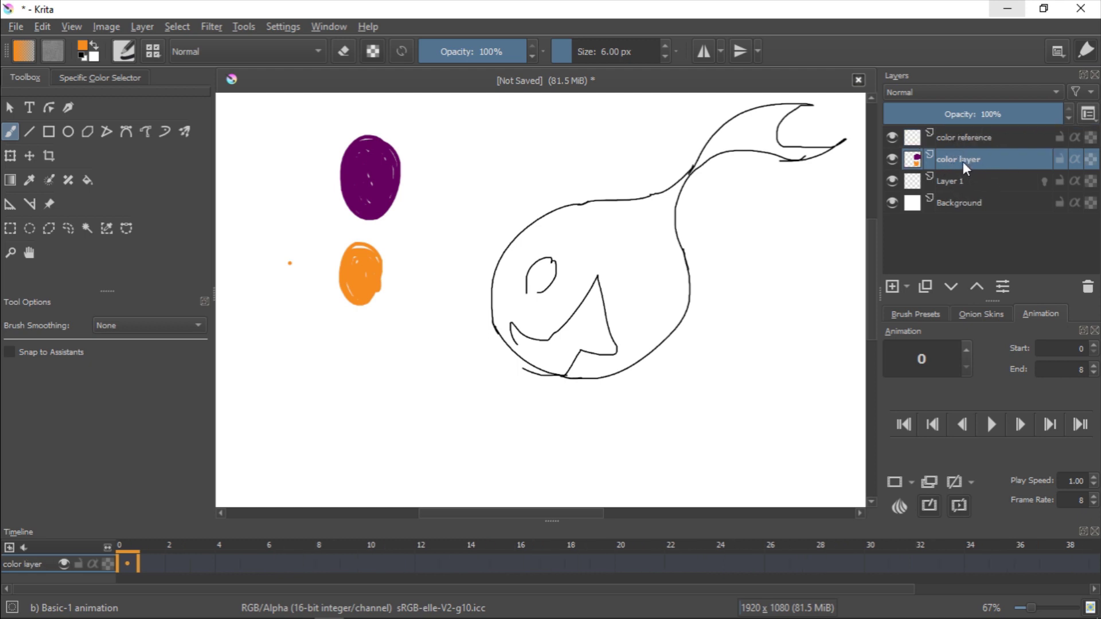
{"action": "double_click", "coordinate": [963, 161]}
{"action": "key", "text": "End"}
{"action": "key", "text": "BackSpace"}
{"action": "key", "text": "BackSpace"}
{"action": "key", "text": "BackSpace"}
{"action": "key", "text": "BackSpace"}
{"action": "key", "text": "BackSpace"}
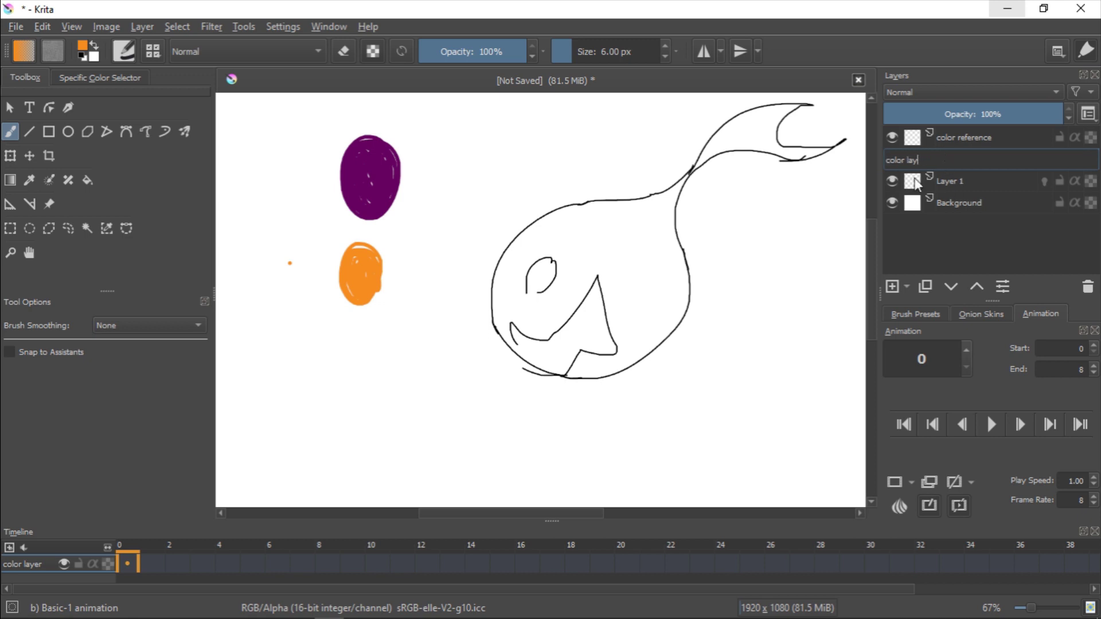
{"action": "type", "text": "reference"}
{"action": "key", "text": "Return"}
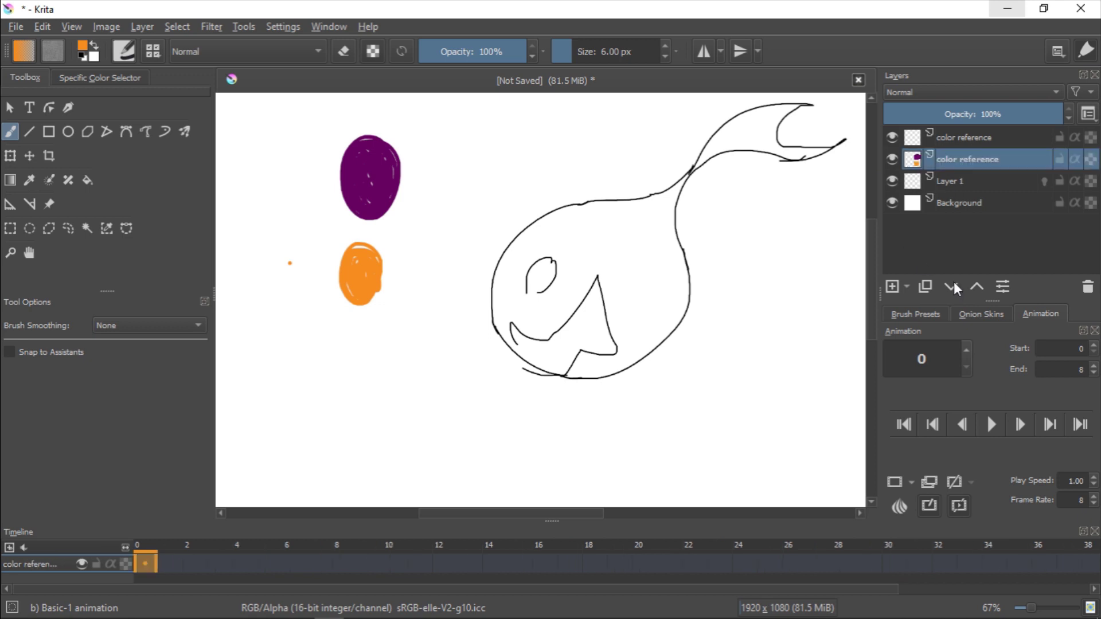
- Rename the empty layer above the swatch layer to "color layer"
{"action": "double_click", "coordinate": [966, 139]}
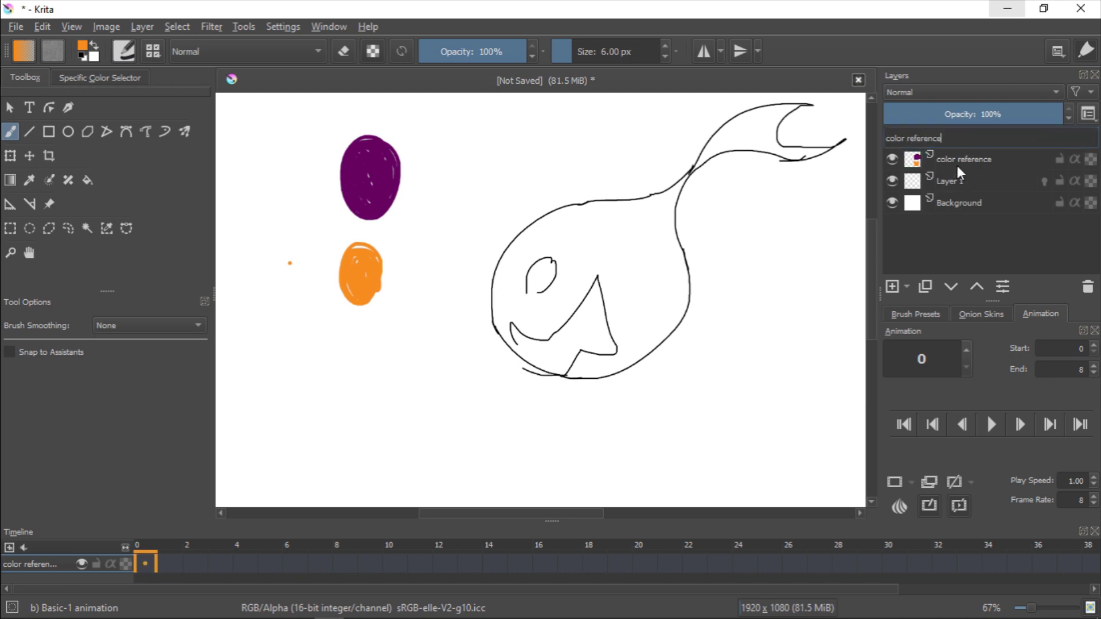
{"action": "key", "text": "BackSpace"}
{"action": "key", "text": "BackSpace"}
{"action": "key", "text": "BackSpace"}
{"action": "key", "text": "BackSpace"}
{"action": "key", "text": "BackSpace"}
{"action": "key", "text": "BackSpace"}
{"action": "type", "text": "layer"}
{"action": "key", "text": "Return"}
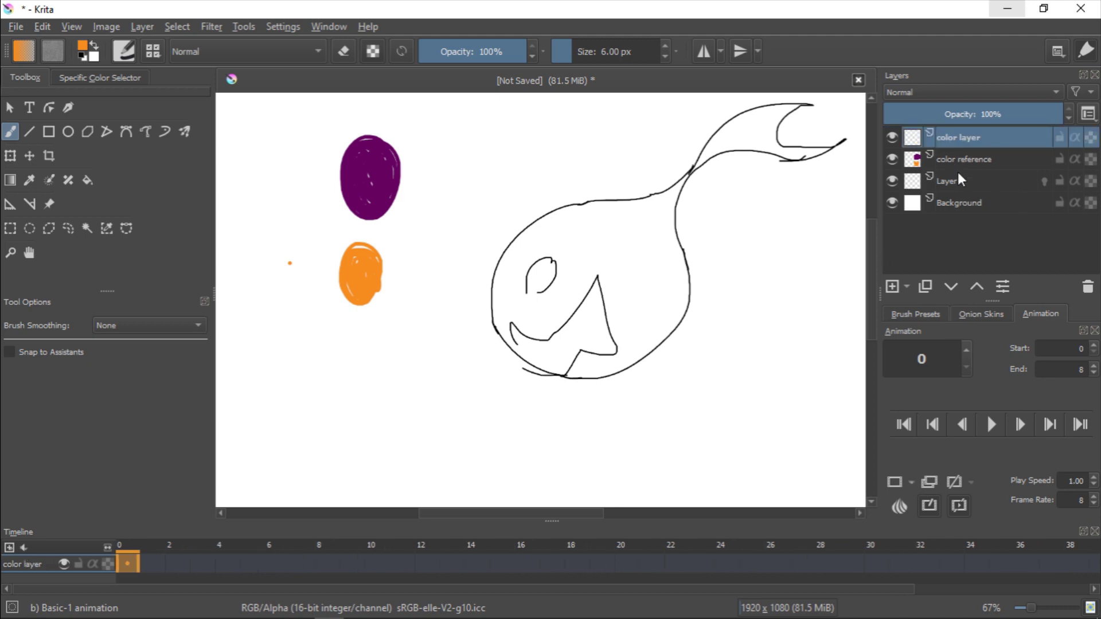
{"action": "left_click_drag", "start_coordinate": [681, 231], "coordinate": [558, 249]}
{"action": "key", "text": "ctrl+z"}
{"action": "left_click_drag", "start_coordinate": [616, 303], "coordinate": [545, 307]}
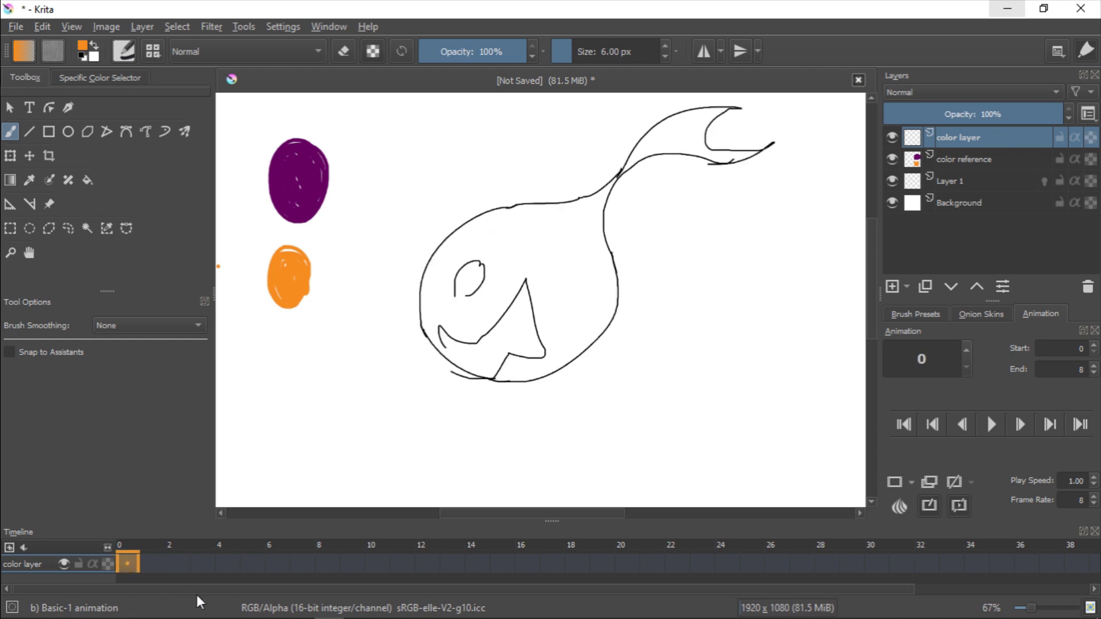
- Create a blank keyframe at frame 0 on the color layer and scrub through the first frames to check the line art
{"action": "key", "text": "v"}
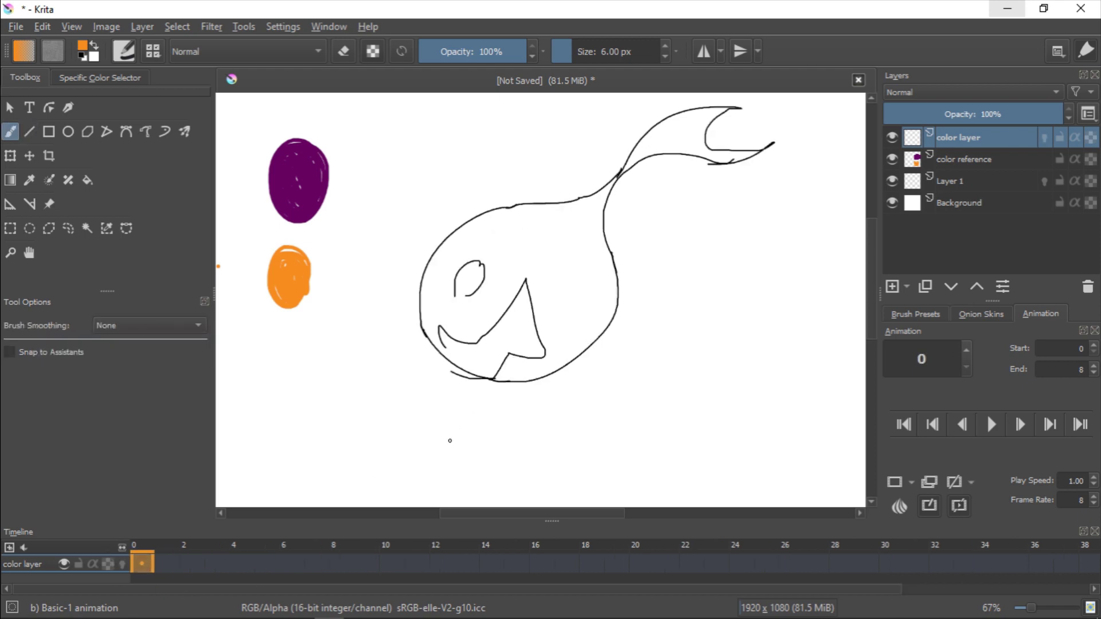
{"action": "mouse_move", "coordinate": [142, 564]}
{"action": "left_mouse_down"}
{"action": "mouse_move", "coordinate": [276, 550]}
{"action": "mouse_move", "coordinate": [556, 553]}
{"action": "mouse_move", "coordinate": [136, 563]}
{"action": "mouse_move", "coordinate": [205, 572]}
{"action": "mouse_move", "coordinate": [156, 569]}
{"action": "mouse_move", "coordinate": [232, 556]}
{"action": "left_mouse_up"}
{"action": "mouse_move", "coordinate": [583, 305]}
{"action": "left_mouse_down"}
{"action": "mouse_move", "coordinate": [538, 367]}
{"action": "mouse_move", "coordinate": [552, 363]}
{"action": "left_mouse_up"}
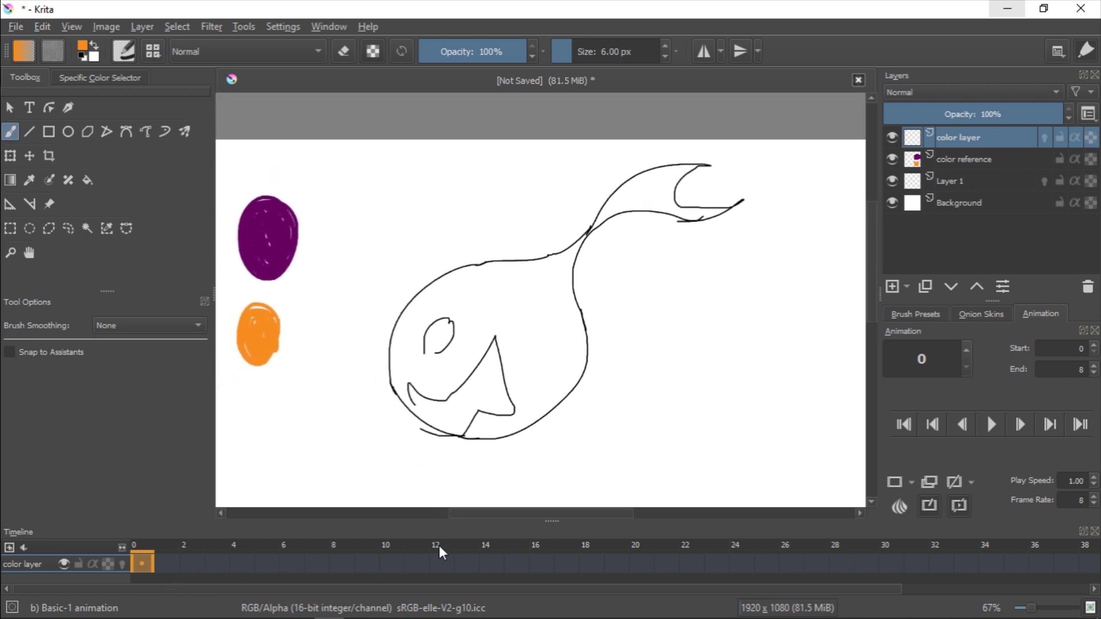
{"action": "left_click_drag", "start_coordinate": [383, 446], "coordinate": [432, 388]}
{"action": "left_click_drag", "start_coordinate": [142, 564], "coordinate": [165, 559]}
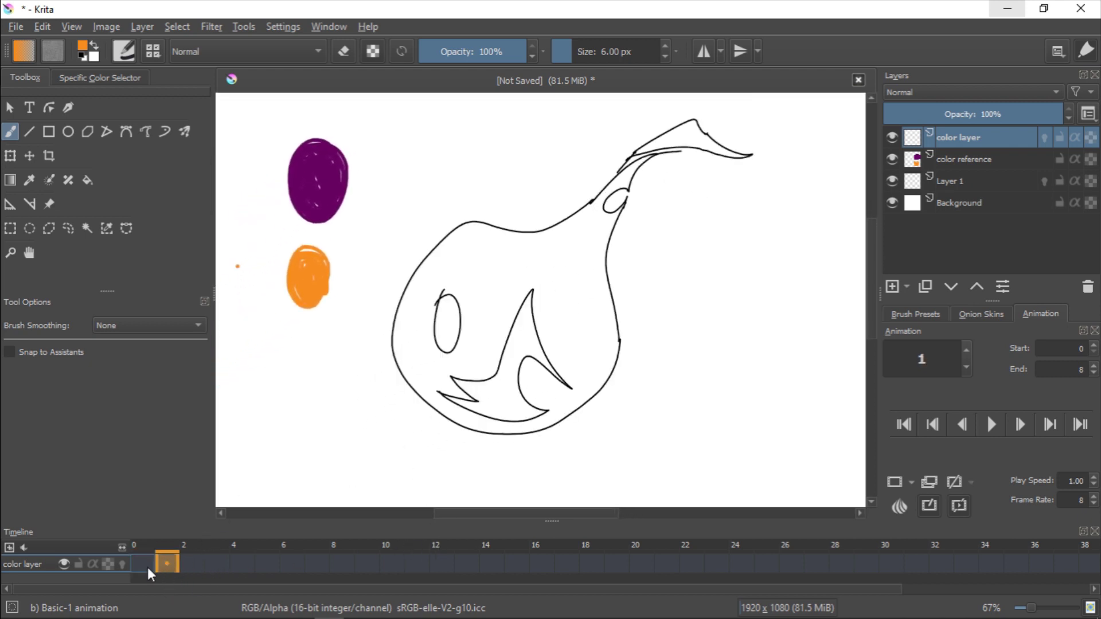
{"action": "key", "text": "ctrl+z"}
{"action": "key", "text": "ctrl+plus"}
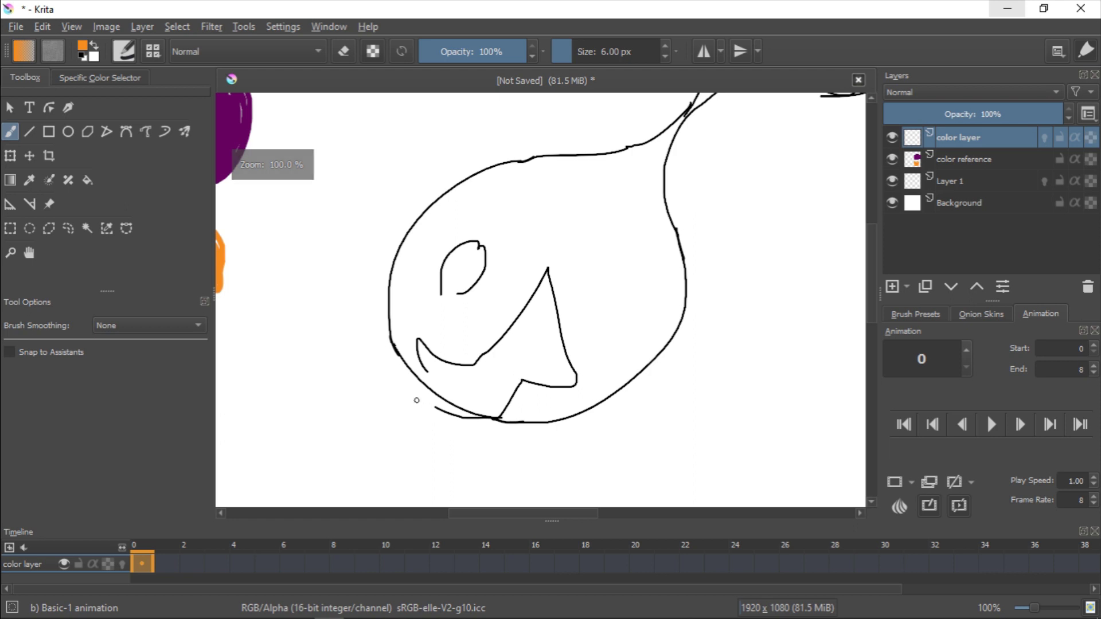
{"action": "left_click_drag", "start_coordinate": [369, 302], "coordinate": [431, 336]}
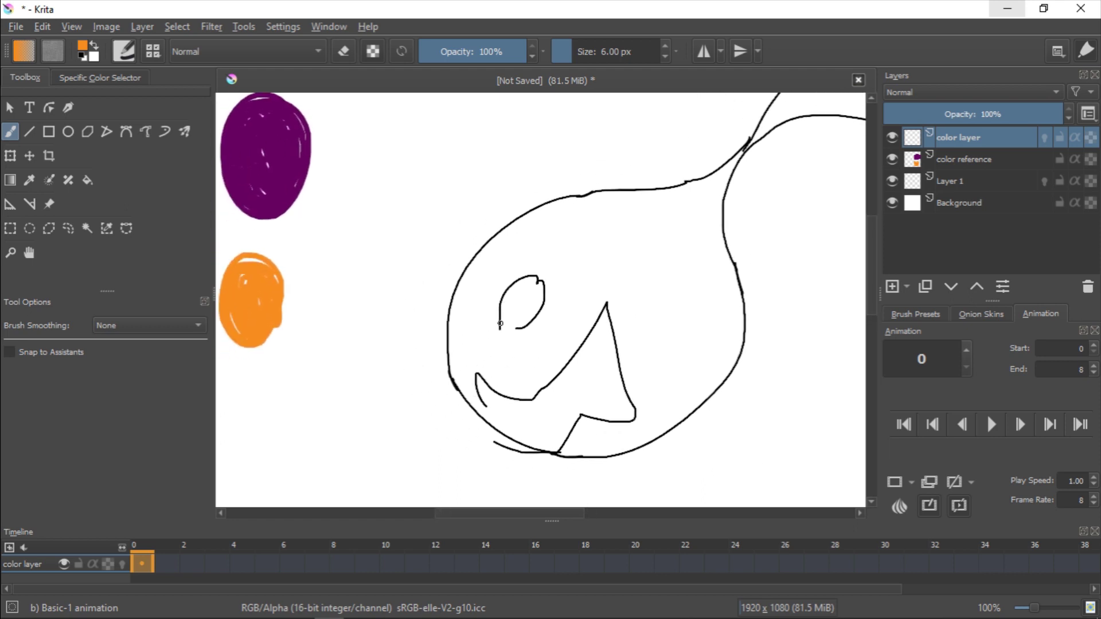
{"action": "left_click_drag", "start_coordinate": [500, 324], "coordinate": [526, 330]}
{"action": "key", "text": "ctrl+z"}
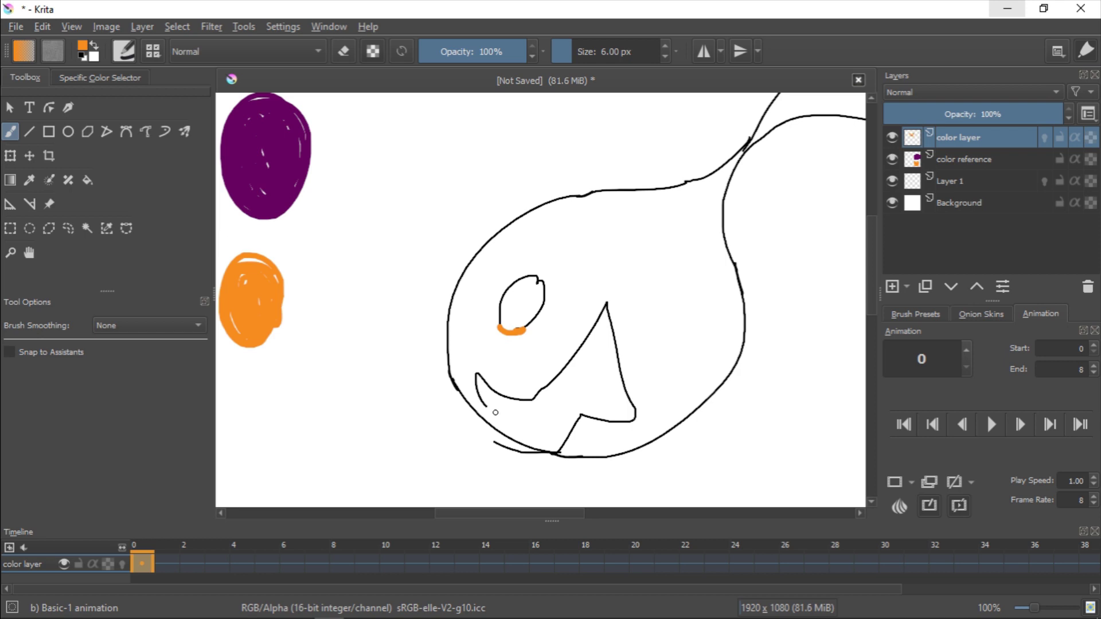
{"action": "key", "text": "ctrl+z"}
- Reduce the brush size to 1 px and close the outline gaps below the eye and at the mouth corner with thin orange strokes
{"action": "key", "text": "bracketleft"}
{"action": "key", "text": "bracketleft"}
{"action": "key", "text": "bracketleft"}
{"action": "key", "text": "bracketleft"}
{"action": "key", "text": "bracketleft"}
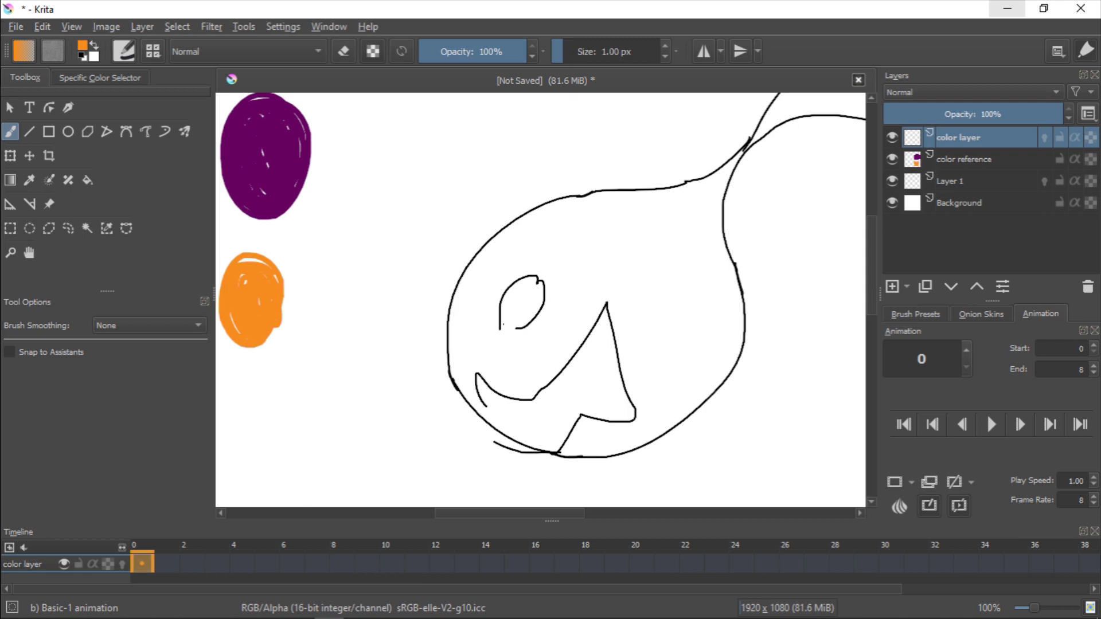
{"action": "left_click_drag", "start_coordinate": [501, 325], "coordinate": [519, 328]}
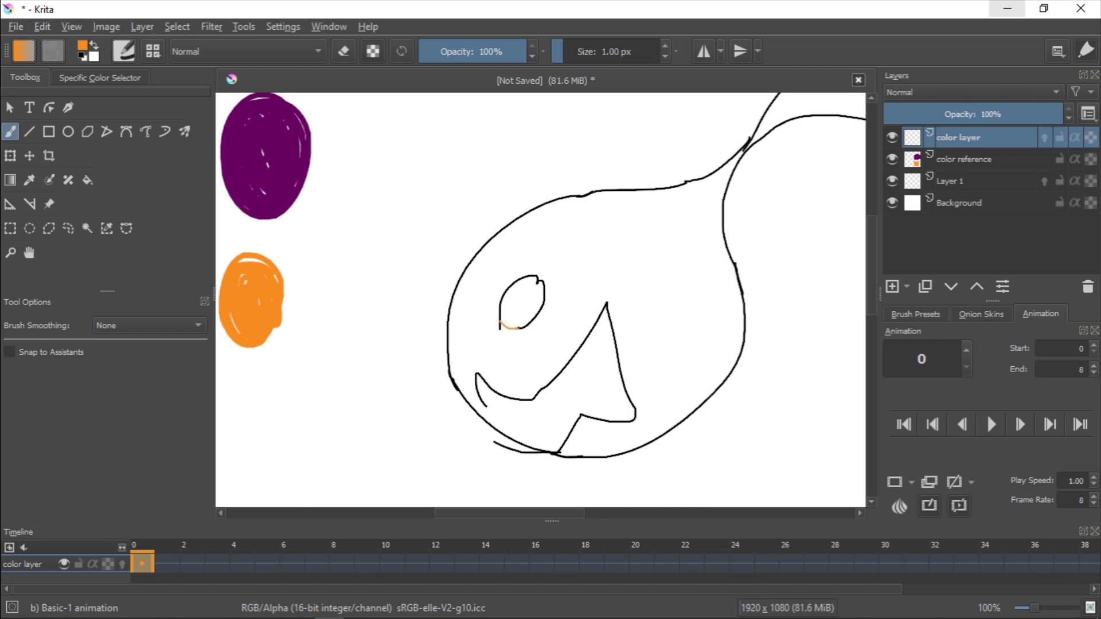
{"action": "left_click_drag", "start_coordinate": [486, 409], "coordinate": [475, 410]}
- Sample the dark purple from the reference swatch and fill the character's head with the Fill tool
{"action": "mouse_move", "coordinate": [638, 302]}
{"action": "left_mouse_down"}
{"action": "mouse_move", "coordinate": [603, 312]}
{"action": "mouse_move", "coordinate": [618, 297]}
{"action": "left_mouse_up"}
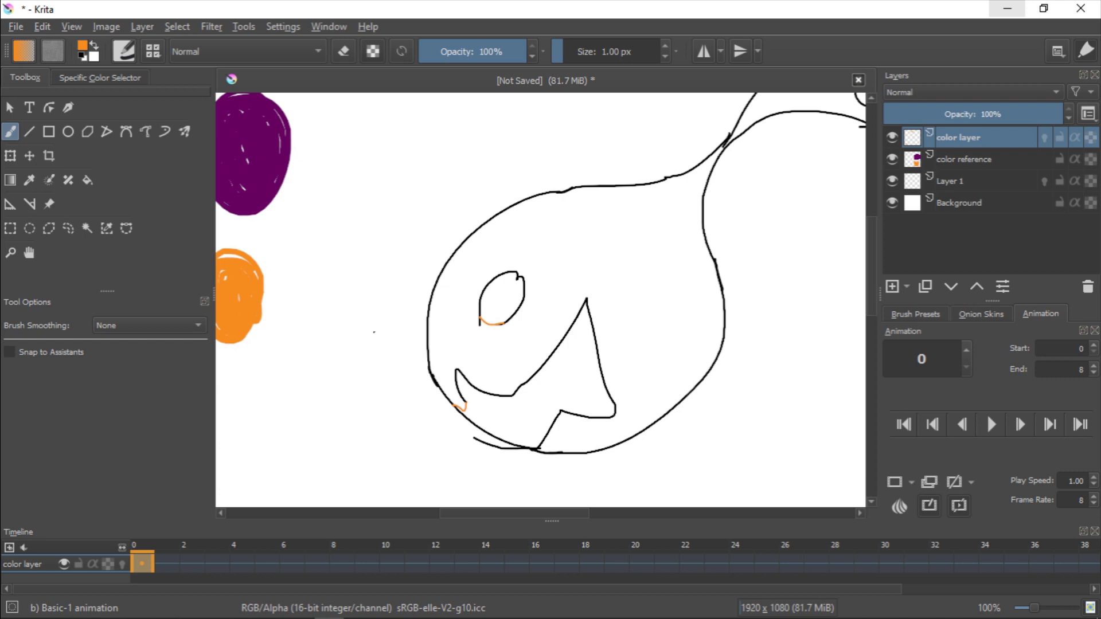
{"action": "key", "text": "f"}
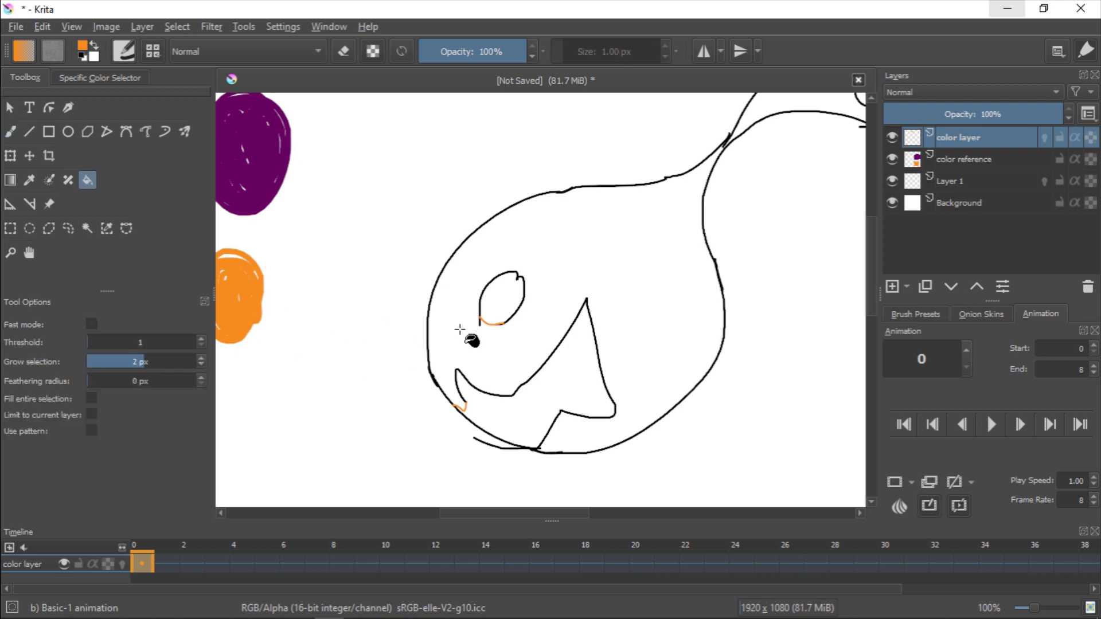
{"action": "left_click_drag", "start_coordinate": [376, 363], "coordinate": [464, 347]}
{"action": "left_click", "coordinate": [370, 172], "text": "ctrl"}
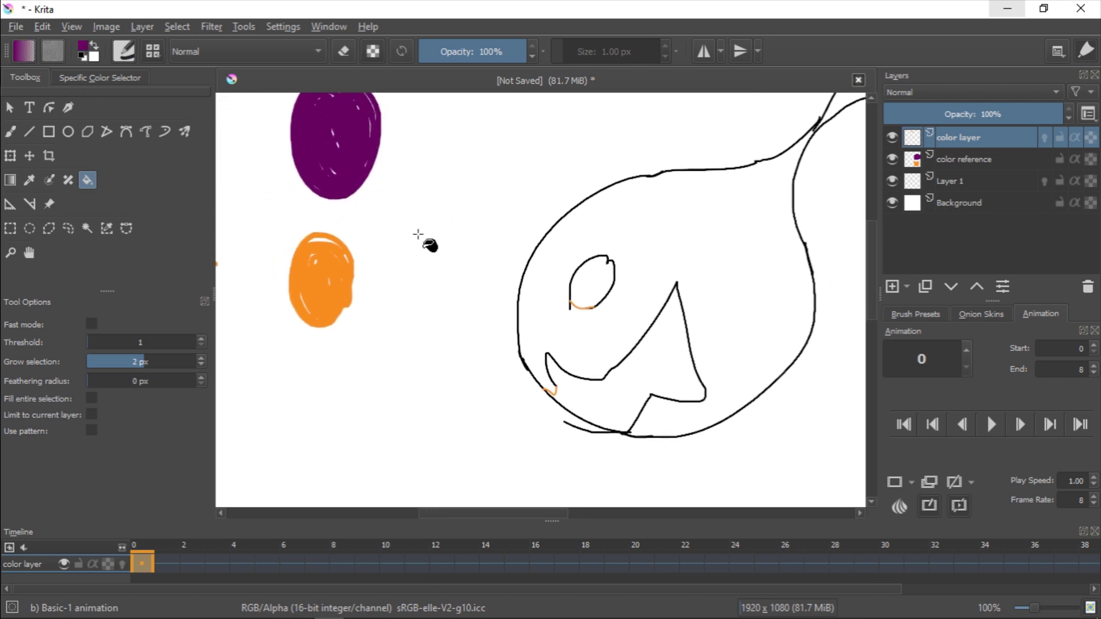
{"action": "left_click_drag", "start_coordinate": [610, 302], "coordinate": [550, 290]}
{"action": "left_click_drag", "start_coordinate": [568, 327], "coordinate": [529, 328]}
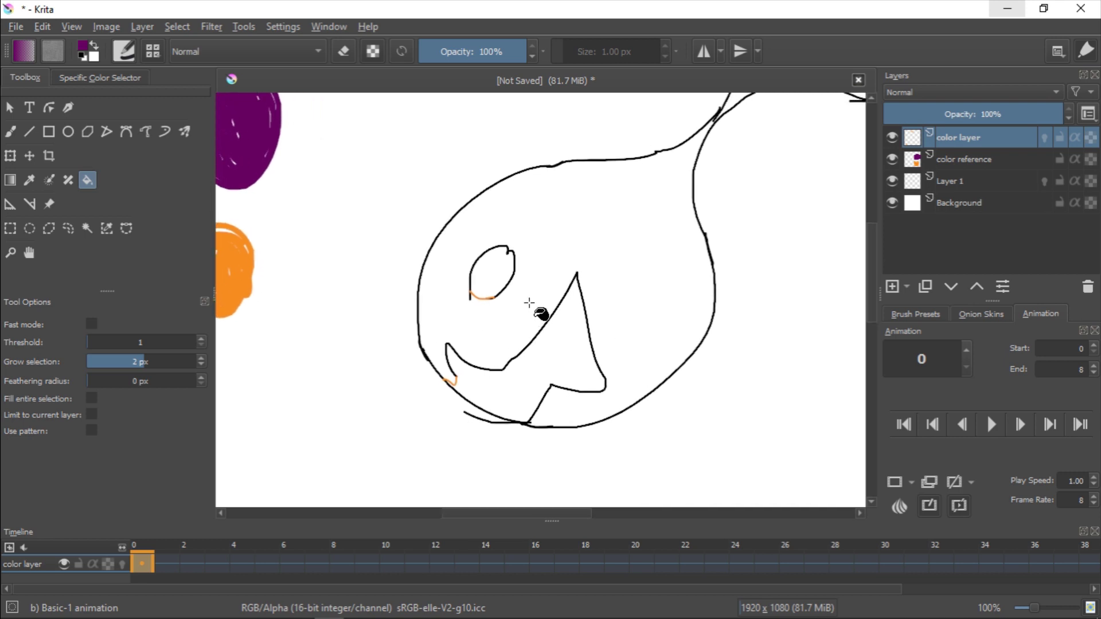
{"action": "left_click", "coordinate": [529, 303]}
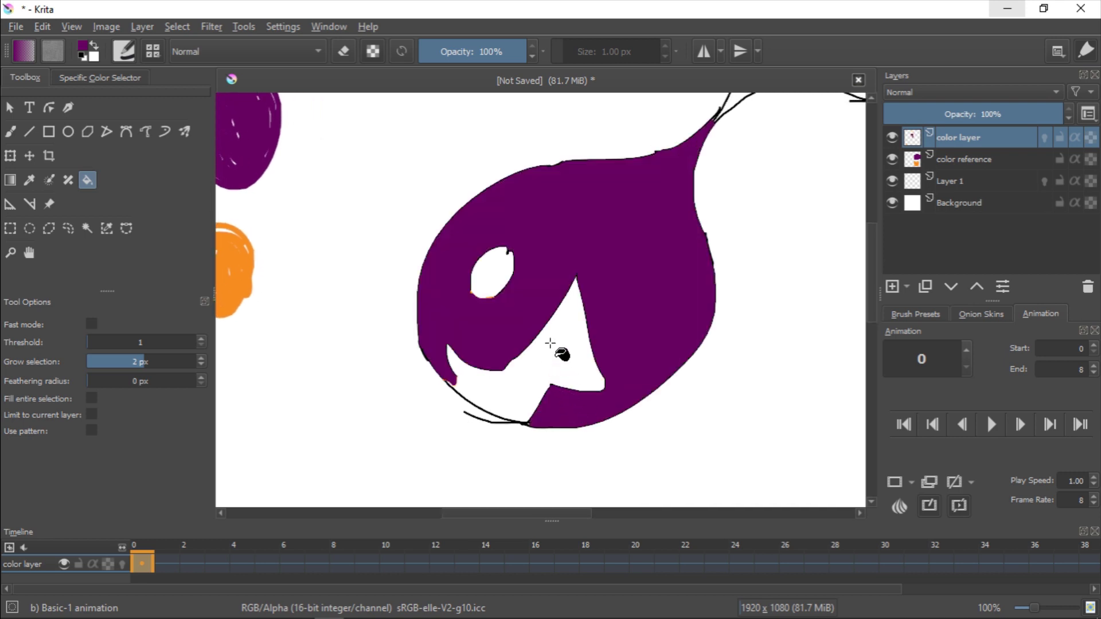
- Fill the character's tail with the same dark purple
{"action": "left_click_drag", "start_coordinate": [639, 235], "coordinate": [614, 265]}
{"action": "left_click_drag", "start_coordinate": [720, 167], "coordinate": [614, 263]}
{"action": "left_click", "coordinate": [654, 199]}
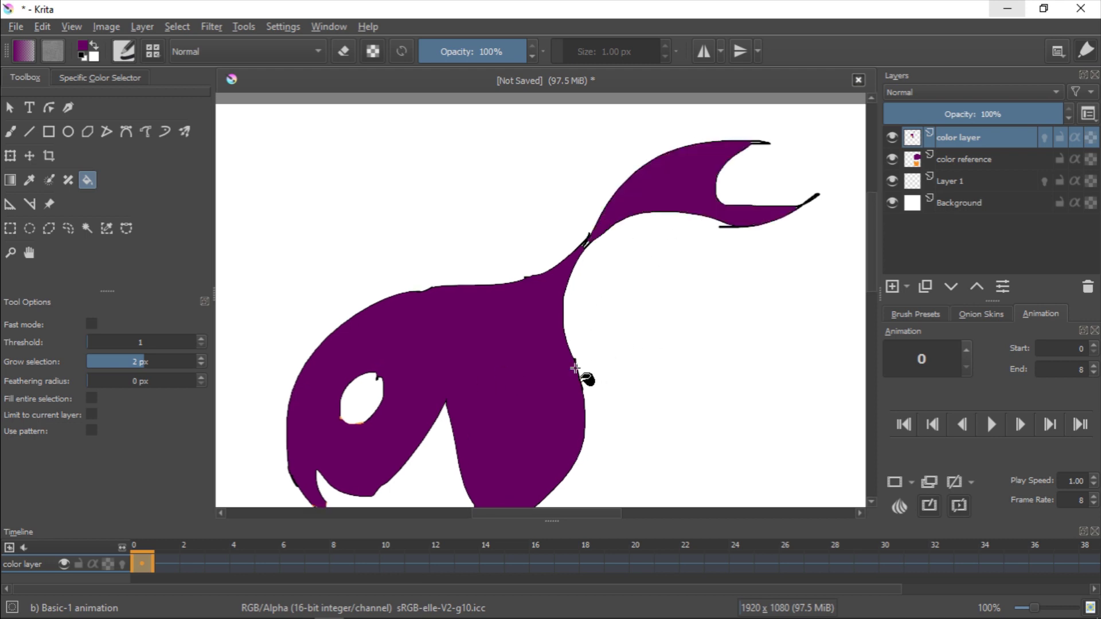
- Set the color layer's blending mode to Multiply
{"action": "mouse_move", "coordinate": [516, 368]}
{"action": "left_mouse_down"}
{"action": "mouse_move", "coordinate": [593, 309]}
{"action": "mouse_move", "coordinate": [531, 380]}
{"action": "left_mouse_up"}
{"action": "mouse_move", "coordinate": [516, 369]}
{"action": "left_mouse_down"}
{"action": "mouse_move", "coordinate": [539, 381]}
{"action": "mouse_move", "coordinate": [547, 364]}
{"action": "mouse_move", "coordinate": [510, 370]}
{"action": "left_mouse_up"}
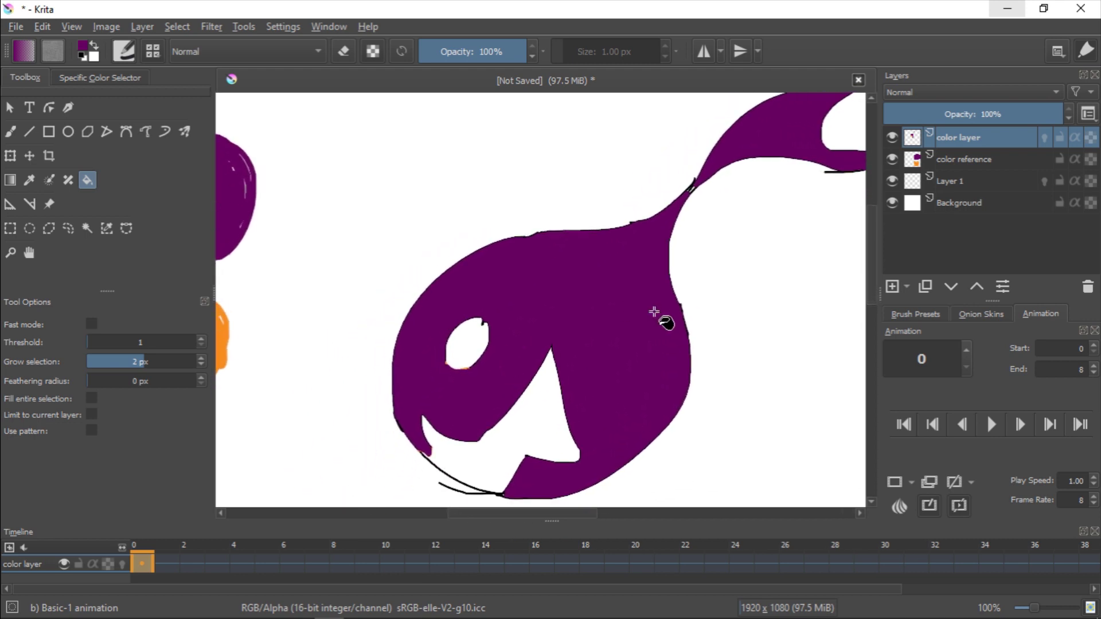
{"action": "left_click", "coordinate": [956, 95]}
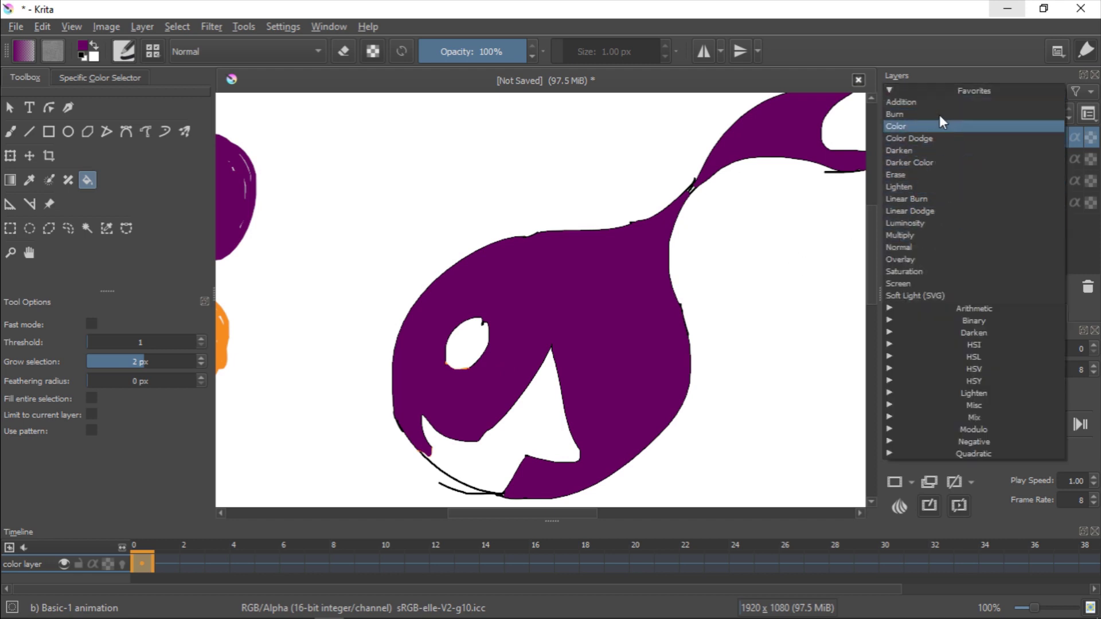
{"action": "left_click", "coordinate": [924, 234]}
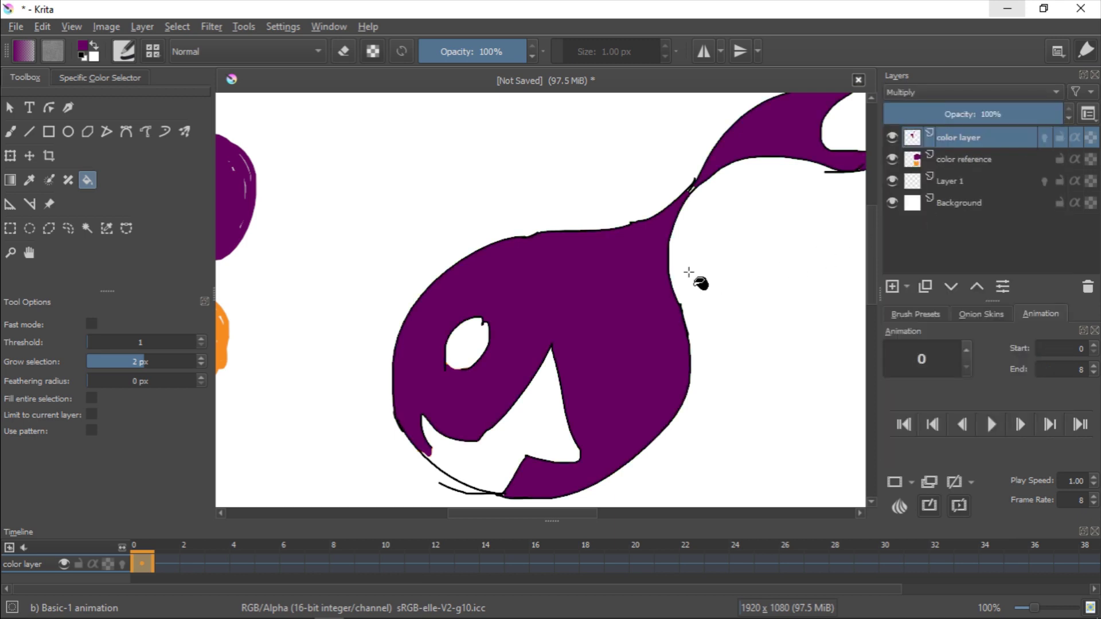
{"action": "left_click", "coordinate": [674, 253]}
{"action": "key", "text": "ctrl+z"}
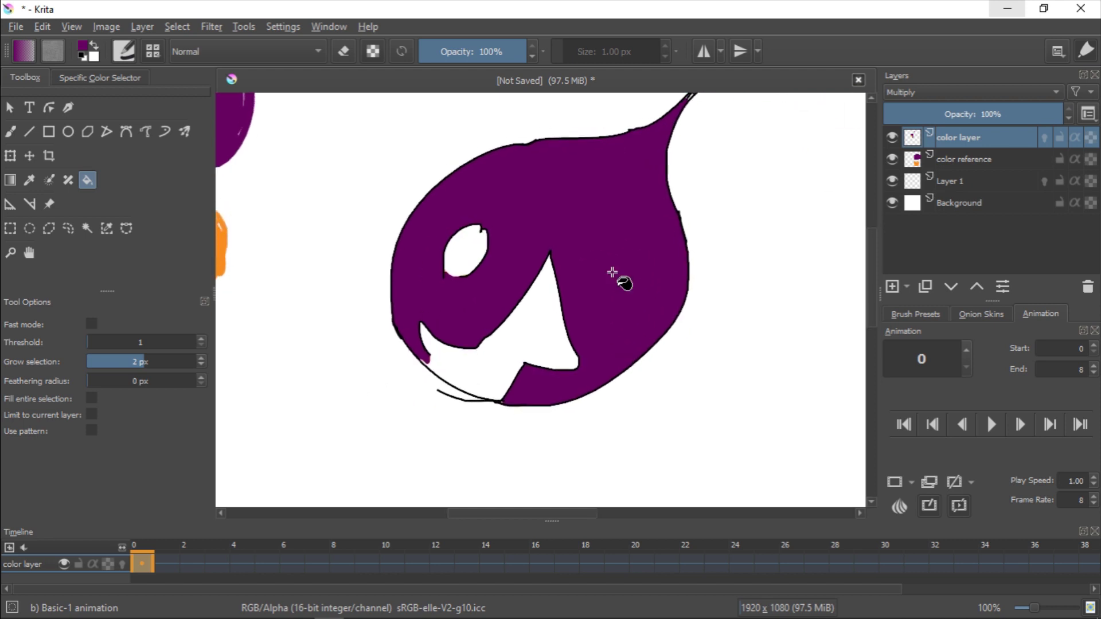
- Sample the orange from the reference swatch and fill the character's mouth and eye with it
{"action": "scroll", "coordinate": [622, 278], "scroll_direction": "up", "scroll_amount": 3}
{"action": "scroll", "coordinate": [590, 285], "scroll_direction": "down", "scroll_amount": 3}
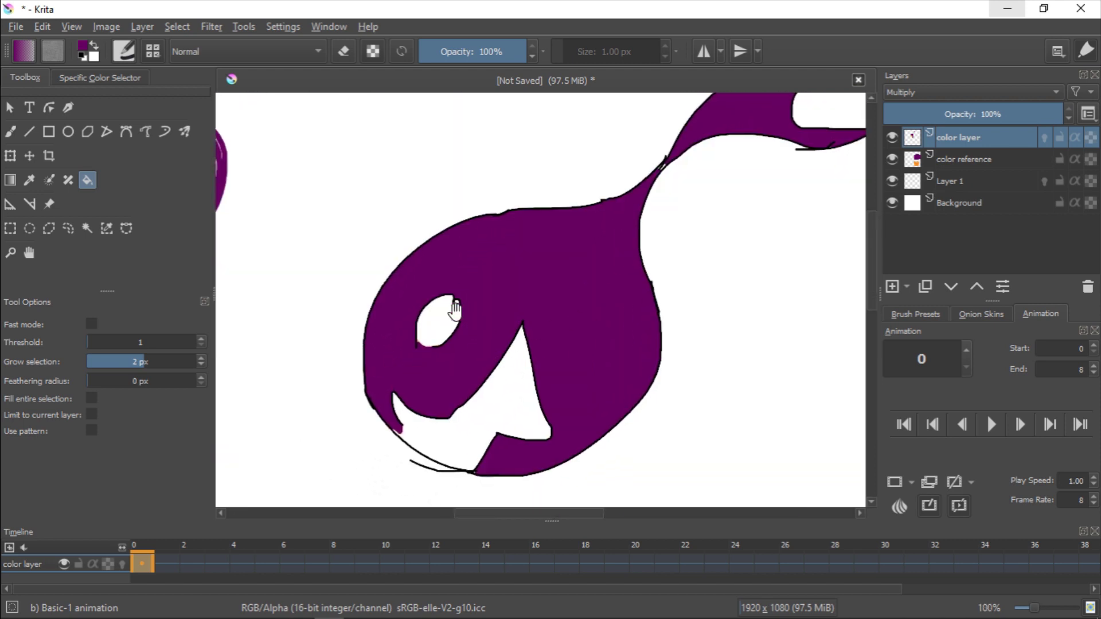
{"action": "left_click_drag", "start_coordinate": [437, 294], "coordinate": [707, 243]}
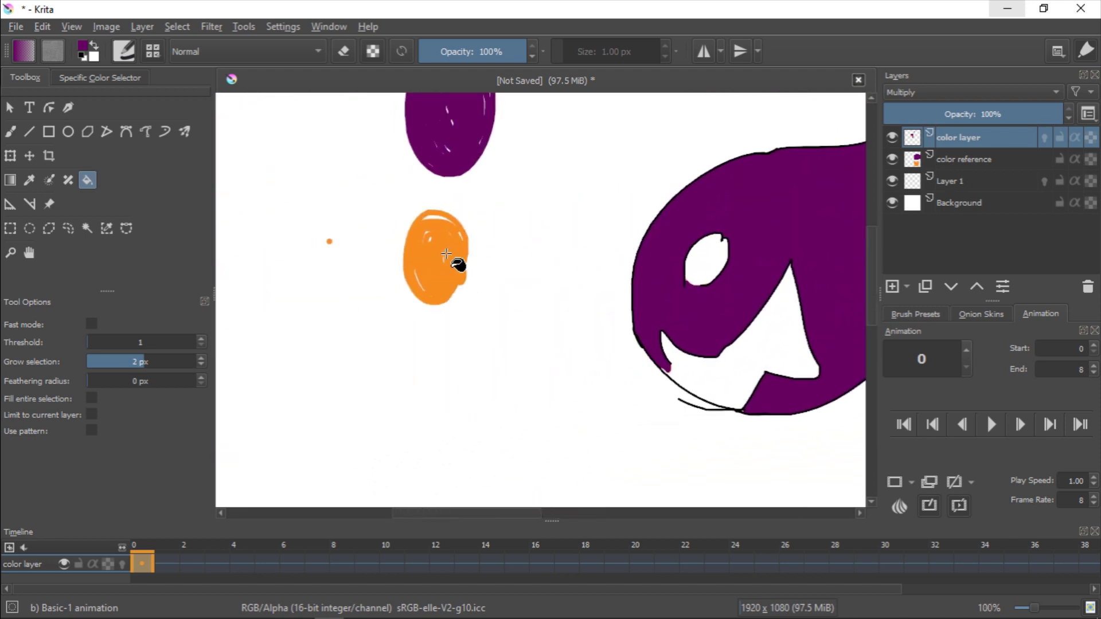
{"action": "left_click", "coordinate": [428, 253], "text": "ctrl"}
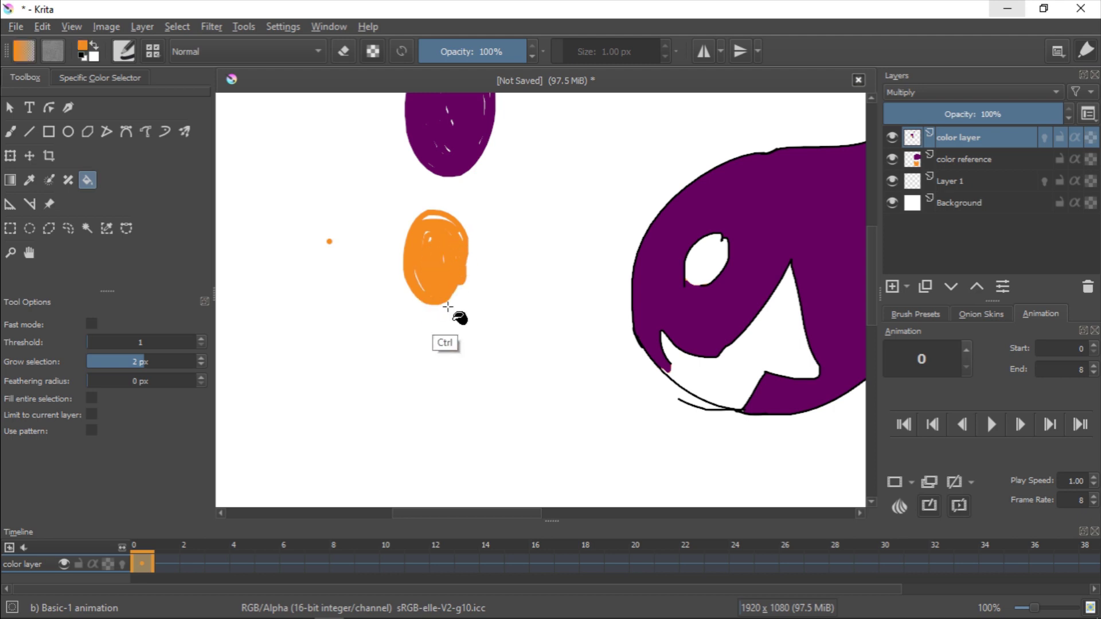
{"action": "left_click_drag", "start_coordinate": [627, 366], "coordinate": [482, 329]}
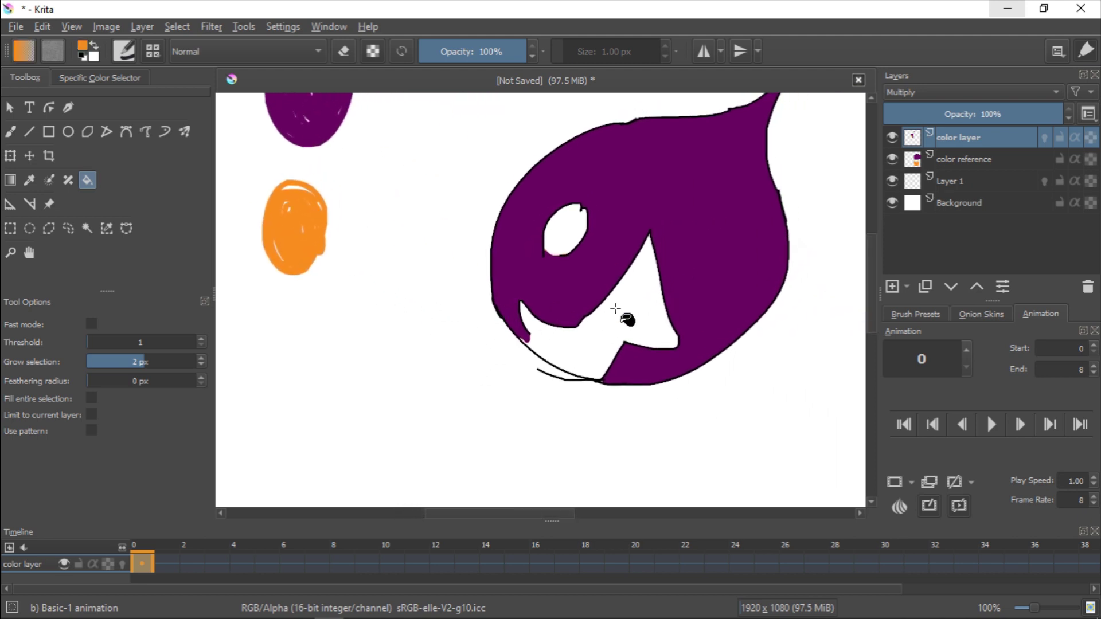
{"action": "left_click", "coordinate": [601, 342]}
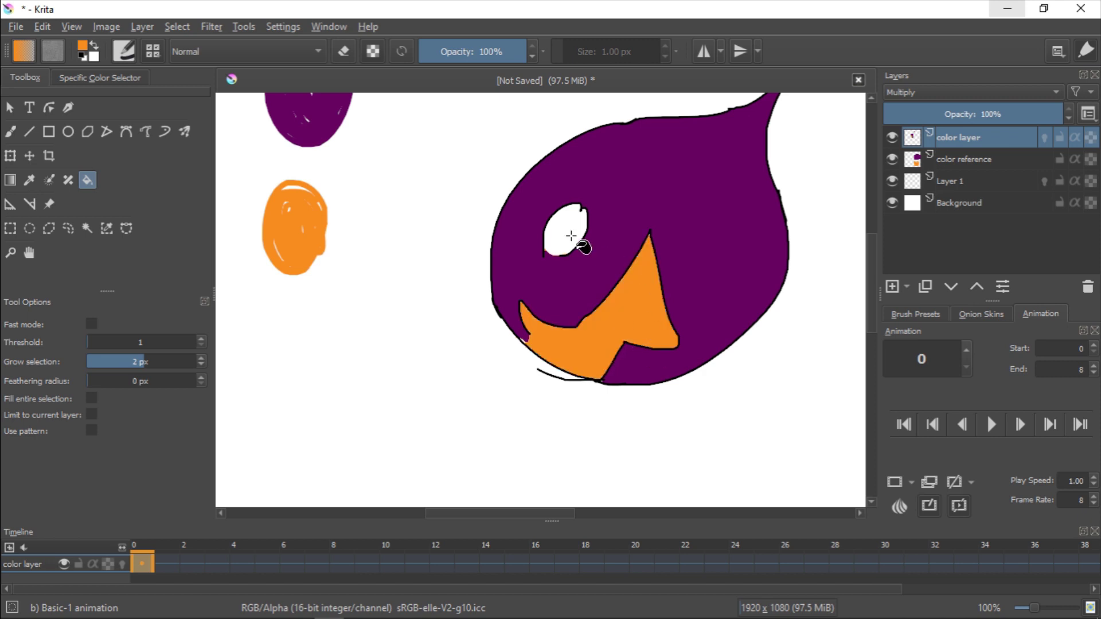
{"action": "left_click", "coordinate": [576, 232]}
- Inspect the coloured character for unfilled spots, including the narrow joint between the head and the tail
{"action": "scroll", "coordinate": [598, 328], "scroll_direction": "right", "scroll_amount": 5}
{"action": "scroll", "coordinate": [598, 328], "scroll_direction": "up", "scroll_amount": 3}
{"action": "scroll", "coordinate": [463, 445], "scroll_direction": "down", "scroll_amount": 3}
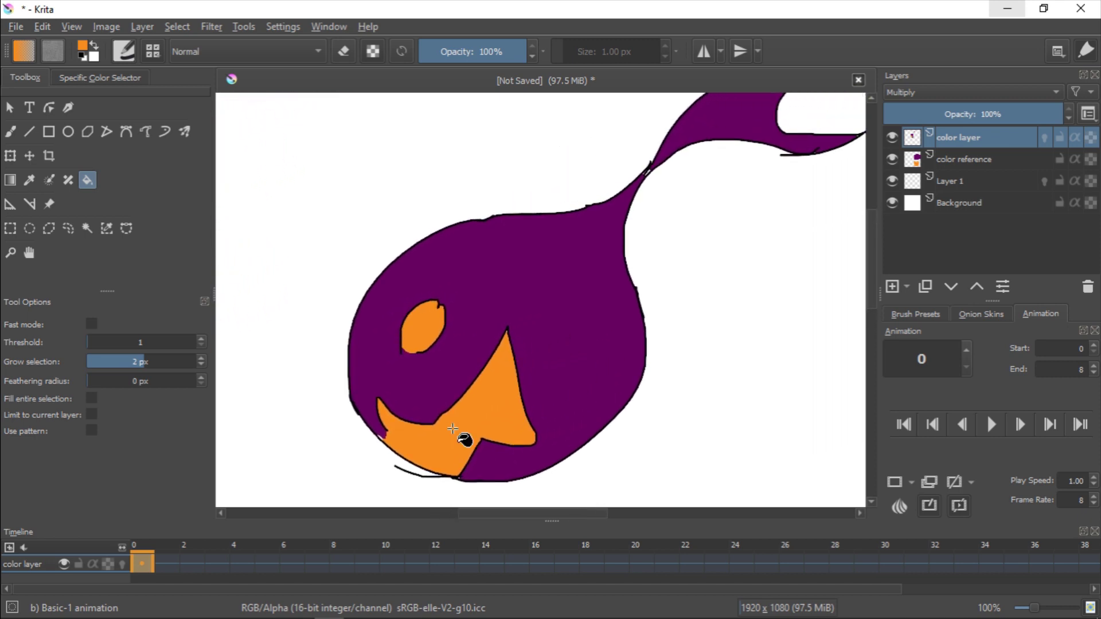
{"action": "scroll", "coordinate": [462, 438], "scroll_direction": "down", "scroll_amount": 2}
{"action": "scroll", "coordinate": [462, 437], "scroll_direction": "up", "scroll_amount": 1}
{"action": "scroll", "coordinate": [453, 429], "scroll_direction": "up", "scroll_amount": 1}
{"action": "scroll", "coordinate": [452, 429], "scroll_direction": "down", "scroll_amount": 1}
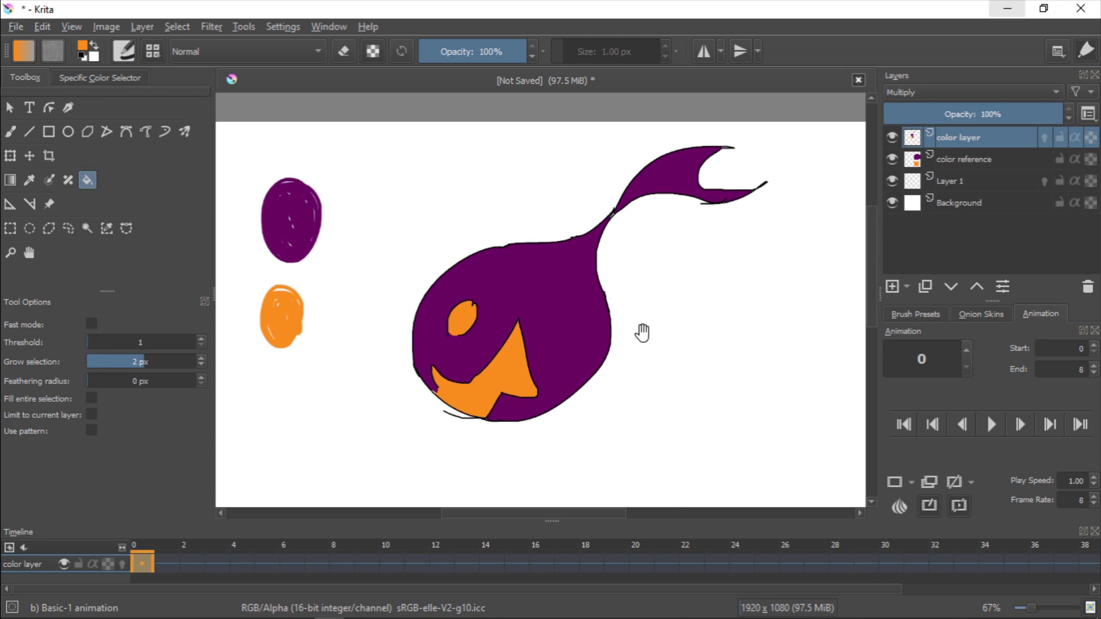
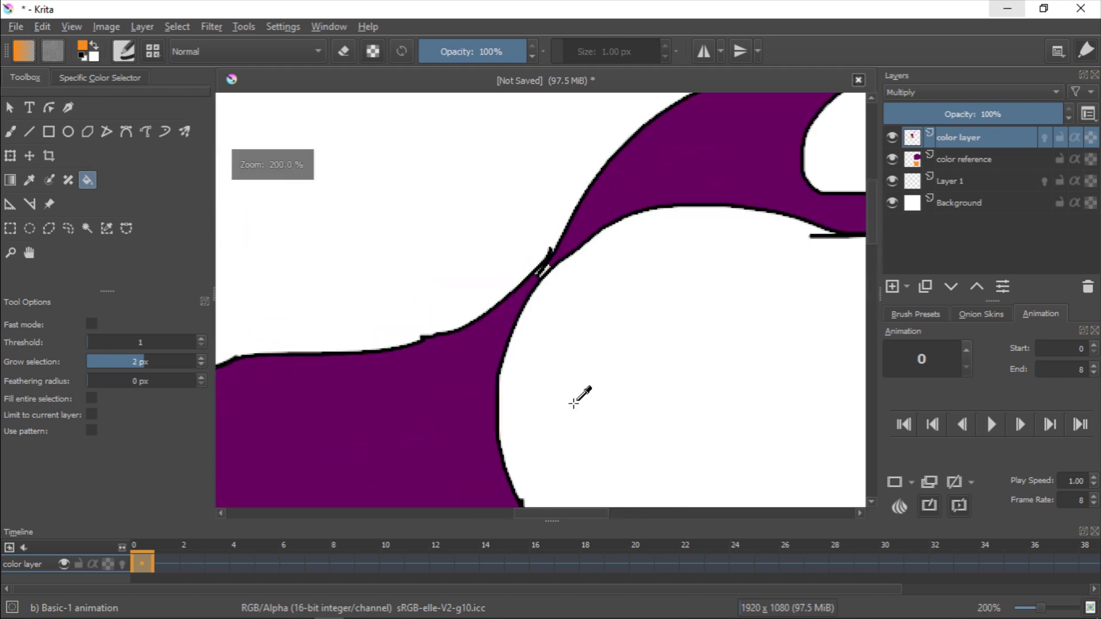
{"action": "left_click_drag", "start_coordinate": [604, 322], "coordinate": [517, 407]}
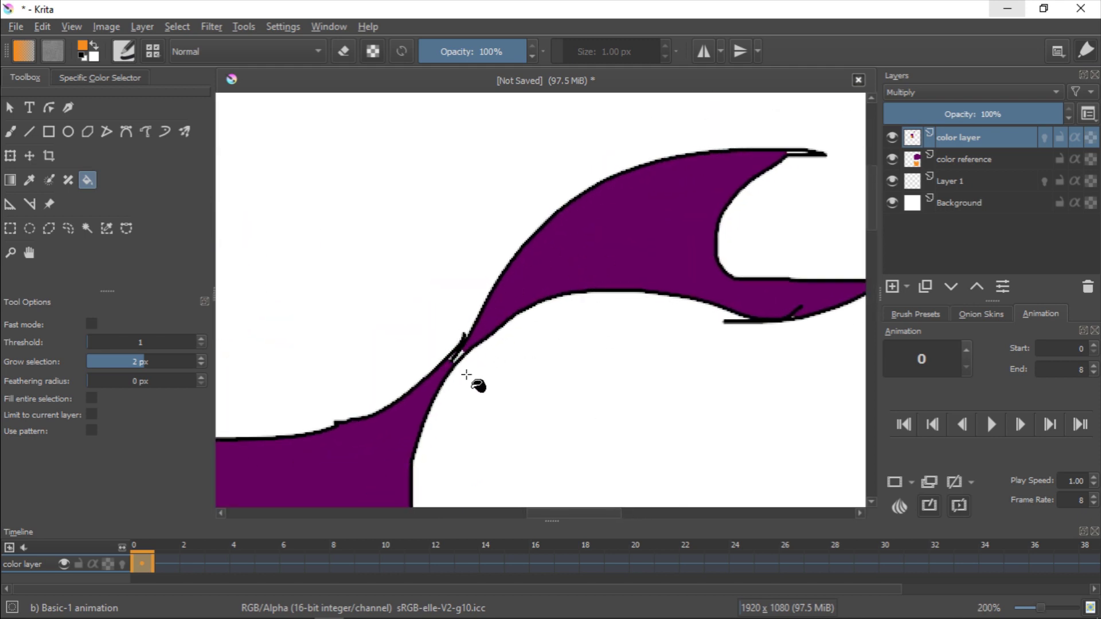
- Switch to the Freehand Brush tool and list all brush presets instead of only those tagged animation
{"action": "key", "text": "b"}
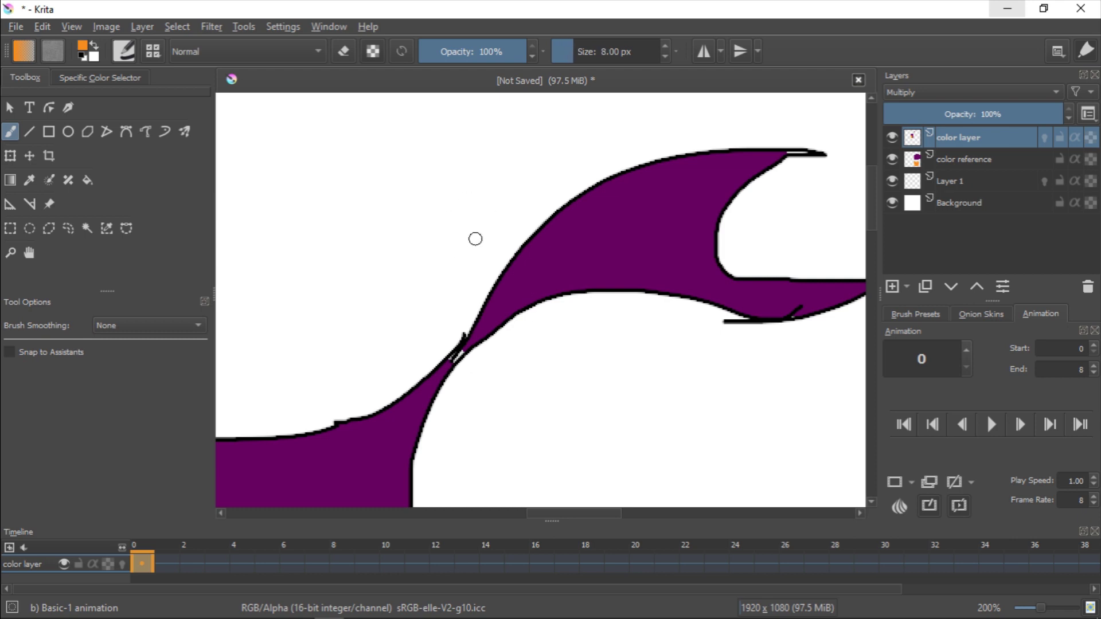
{"action": "right_click", "coordinate": [476, 264]}
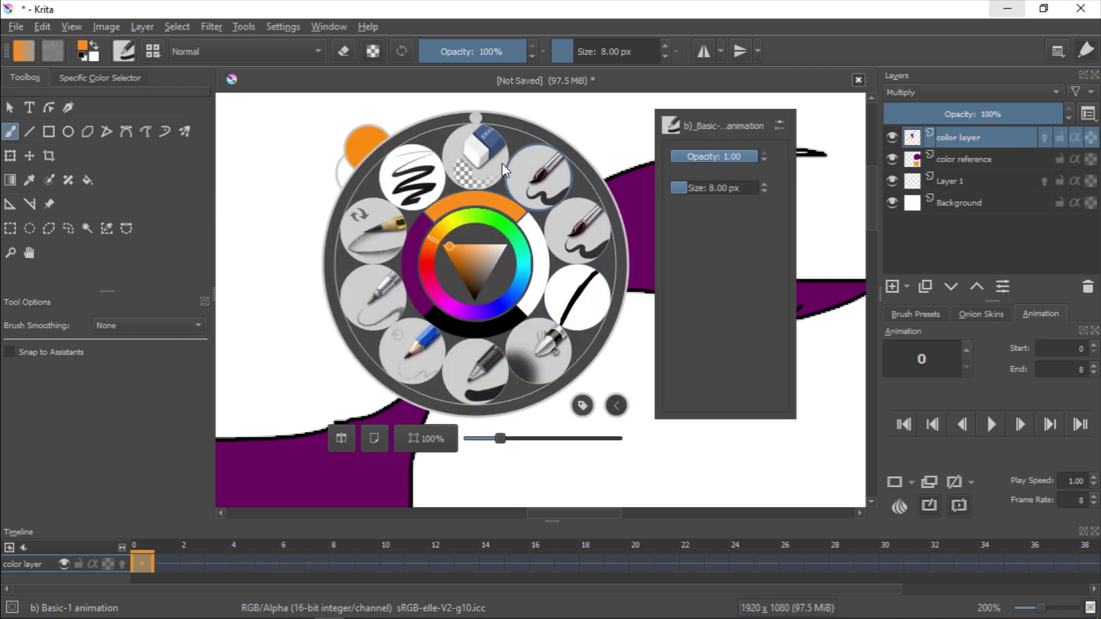
{"action": "left_click", "coordinate": [303, 334]}
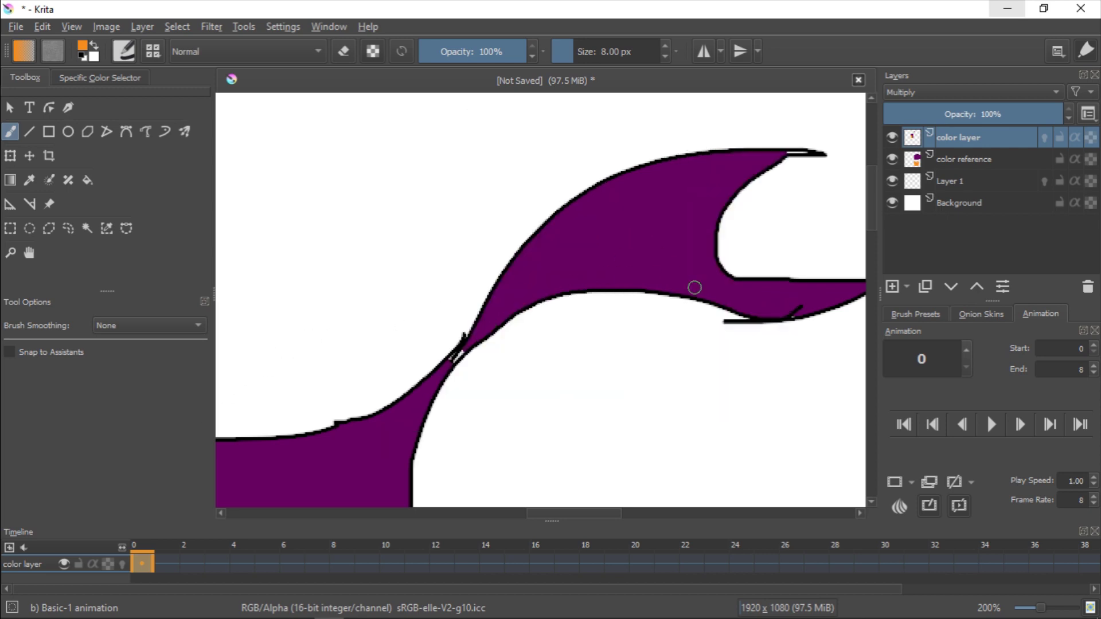
{"action": "left_click", "coordinate": [969, 314]}
{"action": "left_click", "coordinate": [917, 314]}
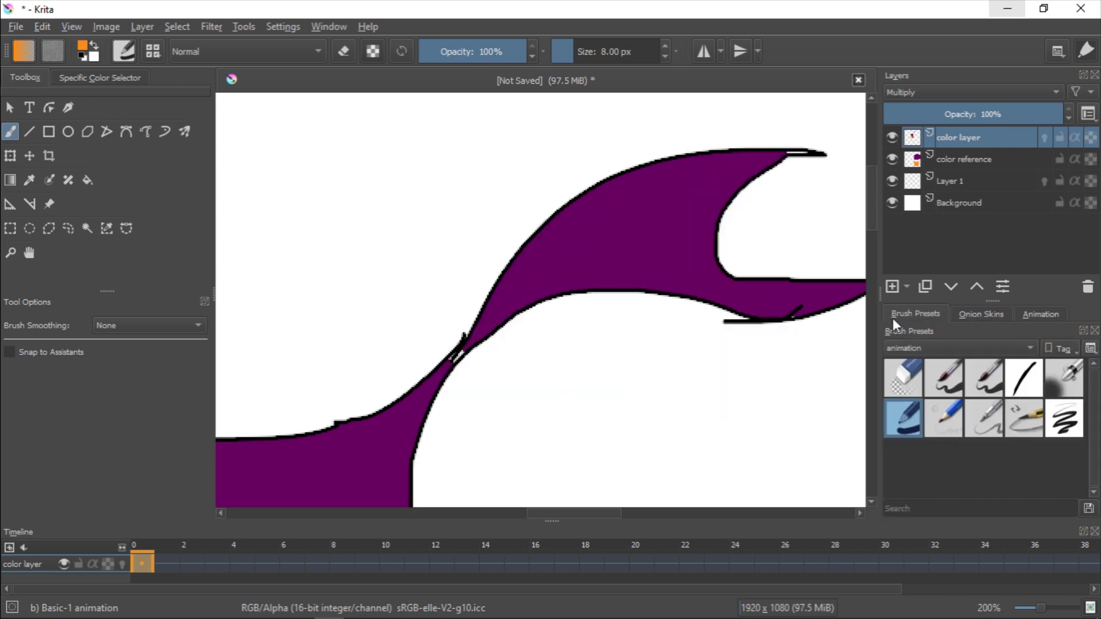
{"action": "left_click", "coordinate": [945, 351]}
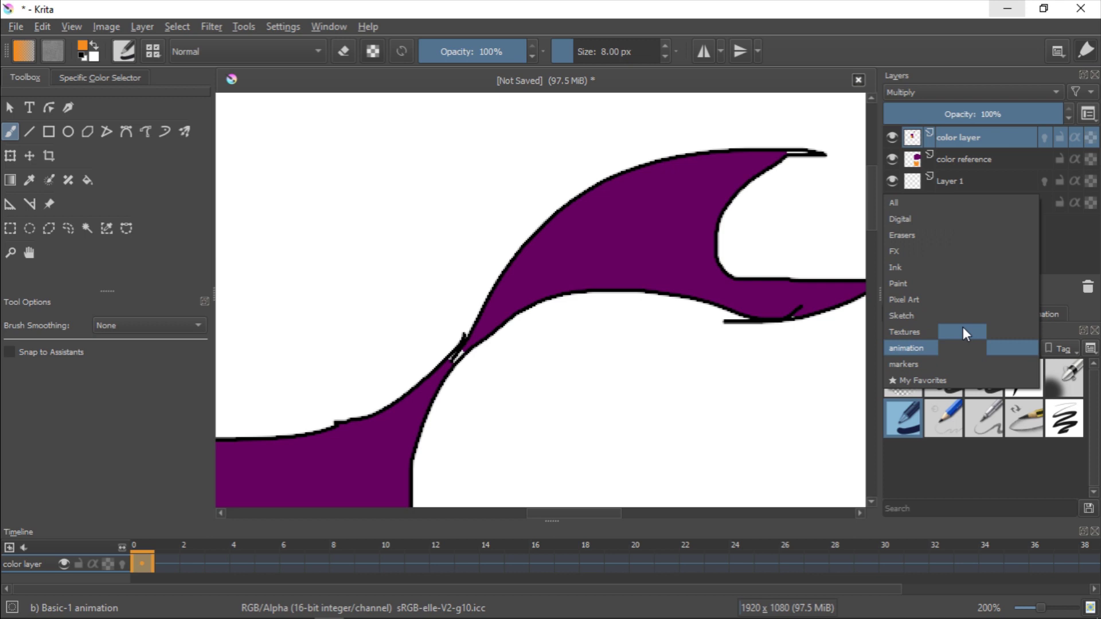
{"action": "left_click", "coordinate": [944, 213]}
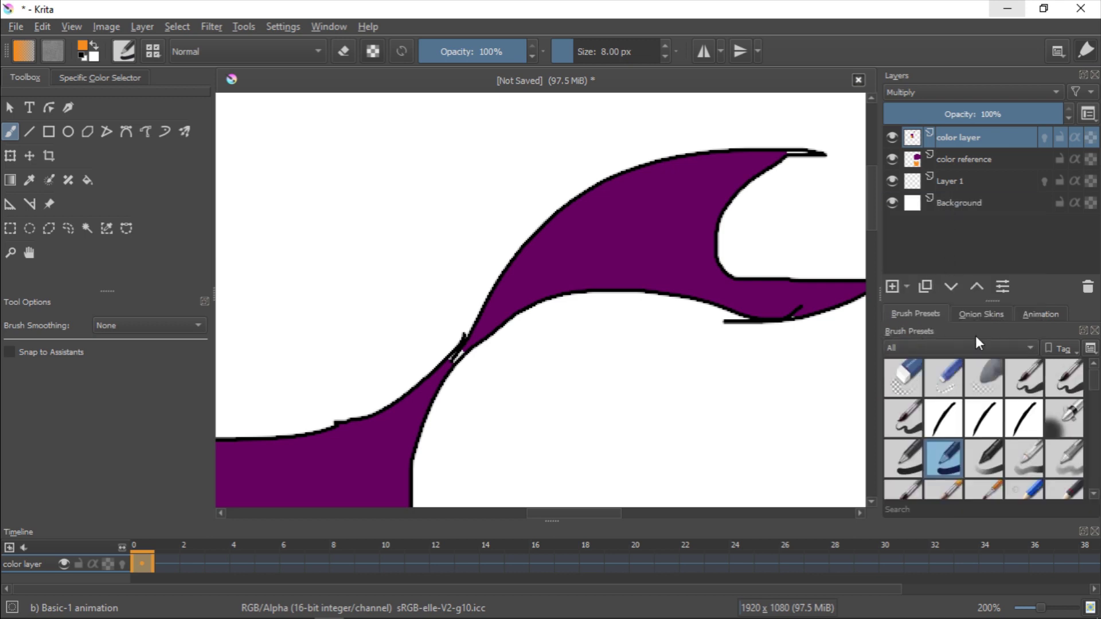
- Choose the Basic-1 brush preset
{"action": "mouse_move", "coordinate": [1093, 380]}
{"action": "left_mouse_down"}
{"action": "mouse_move", "coordinate": [1094, 423]}
{"action": "mouse_move", "coordinate": [1096, 384]}
{"action": "left_mouse_up"}
{"action": "scroll", "coordinate": [1066, 390], "scroll_direction": "down", "scroll_amount": 2}
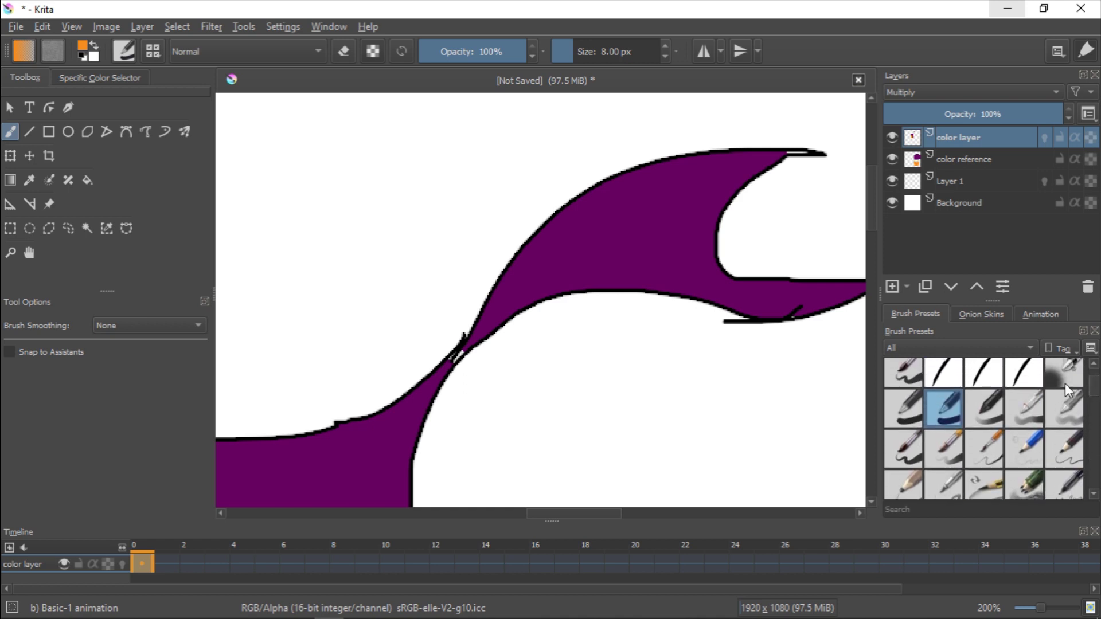
{"action": "left_click", "coordinate": [916, 419]}
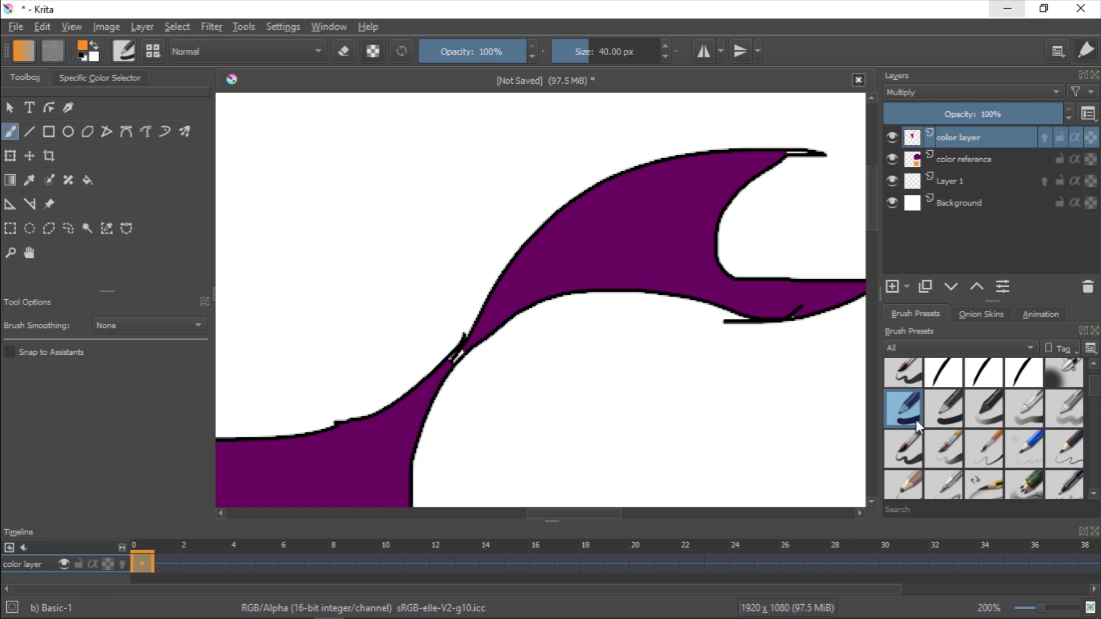
- Try out the Basic-1 and Basic-1 animation brush presets with test strokes below the tail and undo the strokes
{"action": "mouse_move", "coordinate": [737, 335]}
{"action": "left_mouse_down"}
{"action": "mouse_move", "coordinate": [645, 434]}
{"action": "mouse_move", "coordinate": [711, 401]}
{"action": "left_mouse_up"}
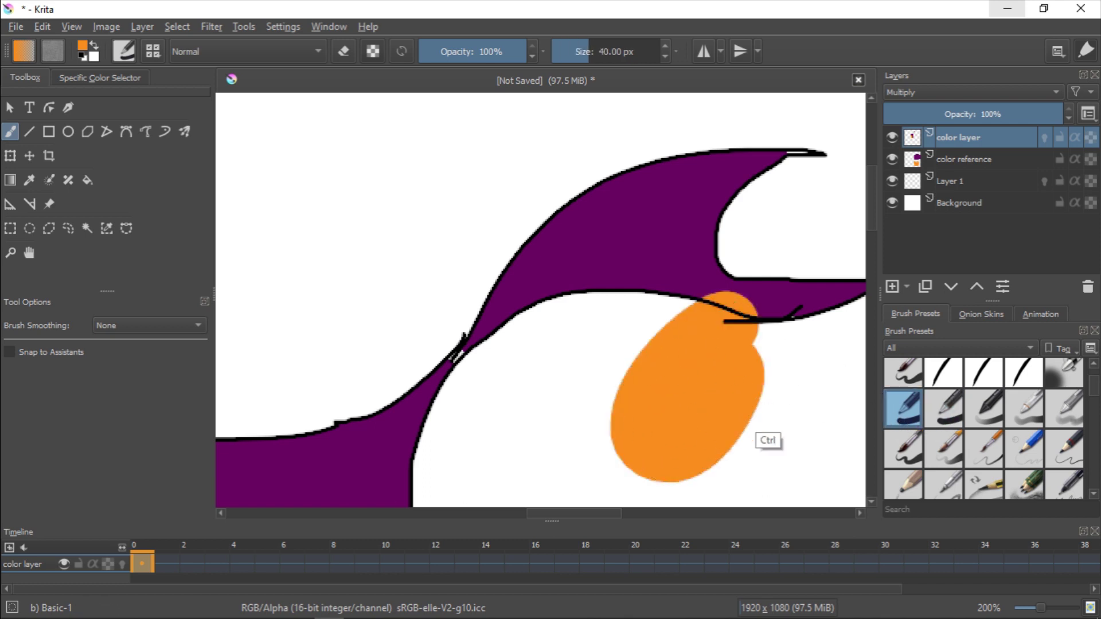
{"action": "key", "text": "ctrl+z"}
{"action": "left_click", "coordinate": [943, 411]}
{"action": "left_click_drag", "start_coordinate": [765, 361], "coordinate": [536, 456]}
{"action": "key", "text": "ctrl+z"}
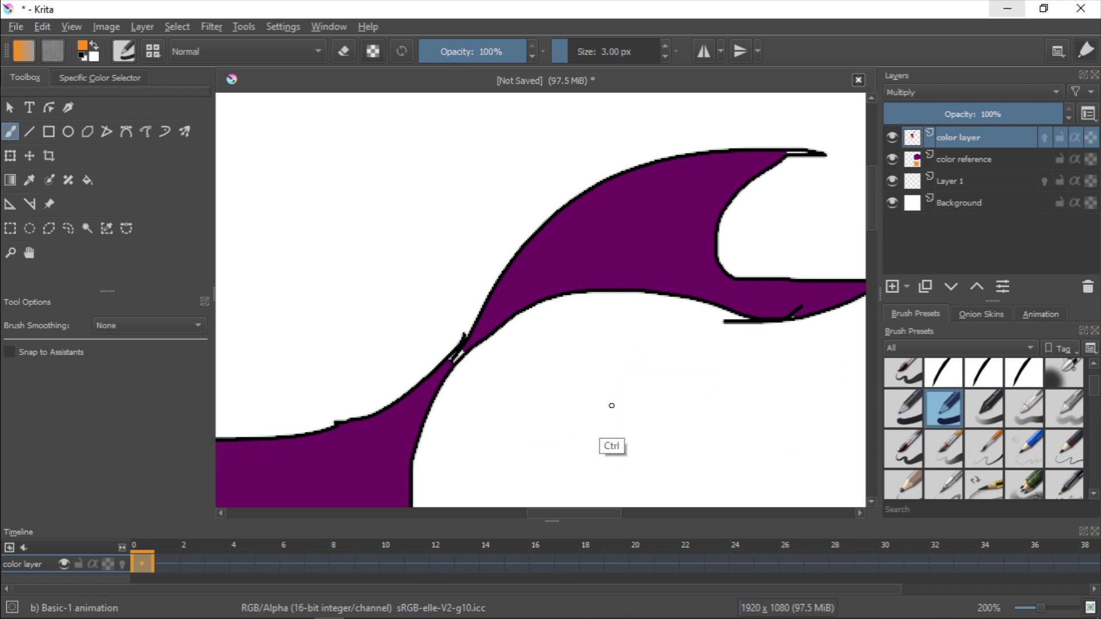
{"action": "mouse_move", "coordinate": [660, 355]}
{"action": "left_mouse_down"}
{"action": "mouse_move", "coordinate": [599, 430]}
{"action": "mouse_move", "coordinate": [676, 454]}
{"action": "left_mouse_up"}
{"action": "key", "text": "ctrl+z"}
- Choose the animation inking soft preset, sample the body's purple and paint over the unfilled gaps at the tail joint and fin tip
{"action": "left_click", "coordinate": [899, 373]}
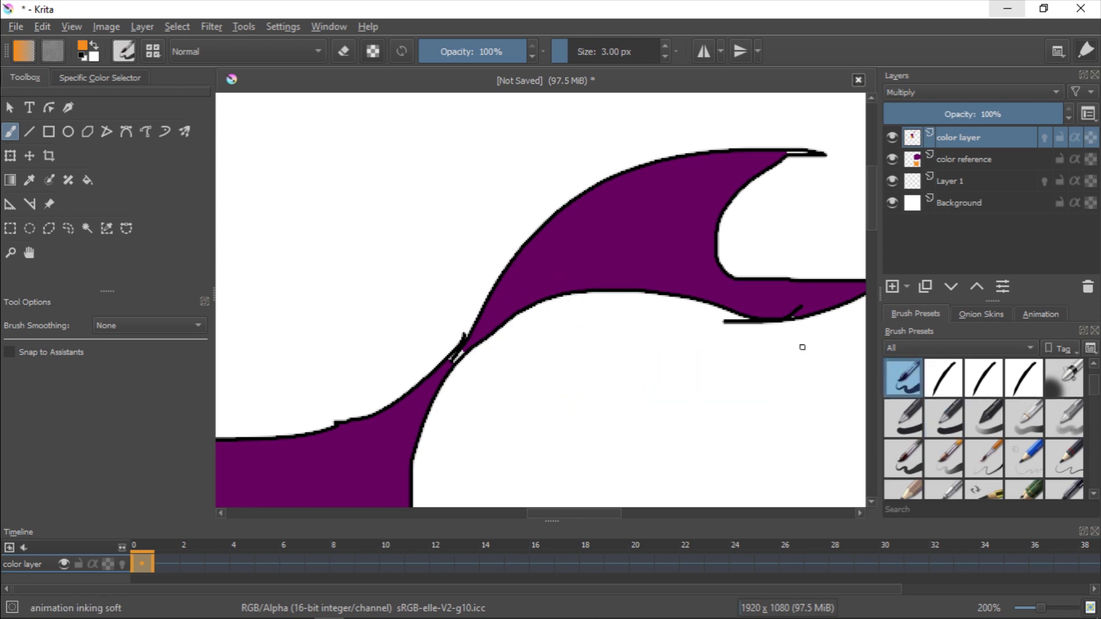
{"action": "left_click_drag", "start_coordinate": [634, 341], "coordinate": [556, 450]}
{"action": "key", "text": "ctrl+z"}
{"action": "left_click", "coordinate": [574, 257], "text": "ctrl"}
{"action": "left_click", "coordinate": [574, 257], "text": "ctrl"}
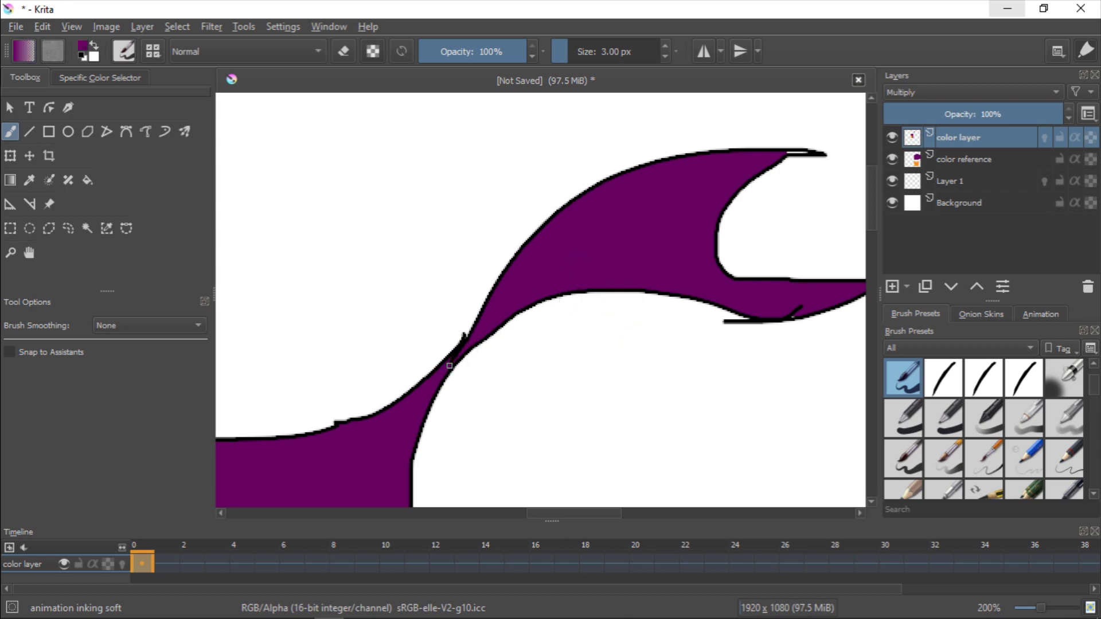
{"action": "left_click_drag", "start_coordinate": [449, 398], "coordinate": [315, 420]}
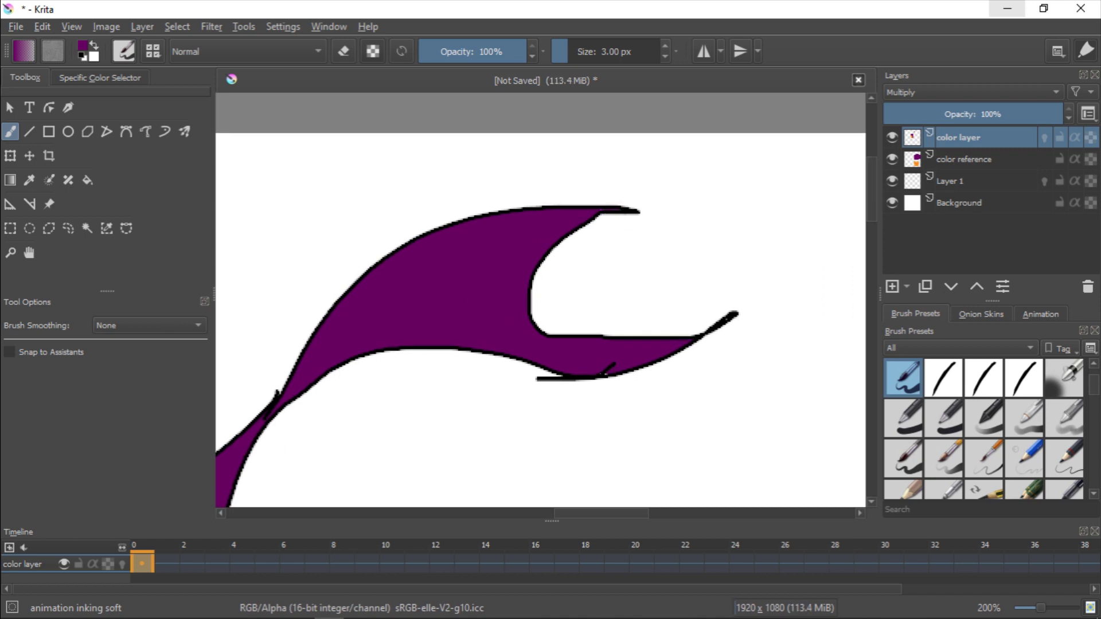
- Sample the orange from the mouth and touch up the unfilled spots along the mouth's edge
{"action": "left_click_drag", "start_coordinate": [496, 389], "coordinate": [772, 260]}
{"action": "left_click_drag", "start_coordinate": [552, 376], "coordinate": [769, 231]}
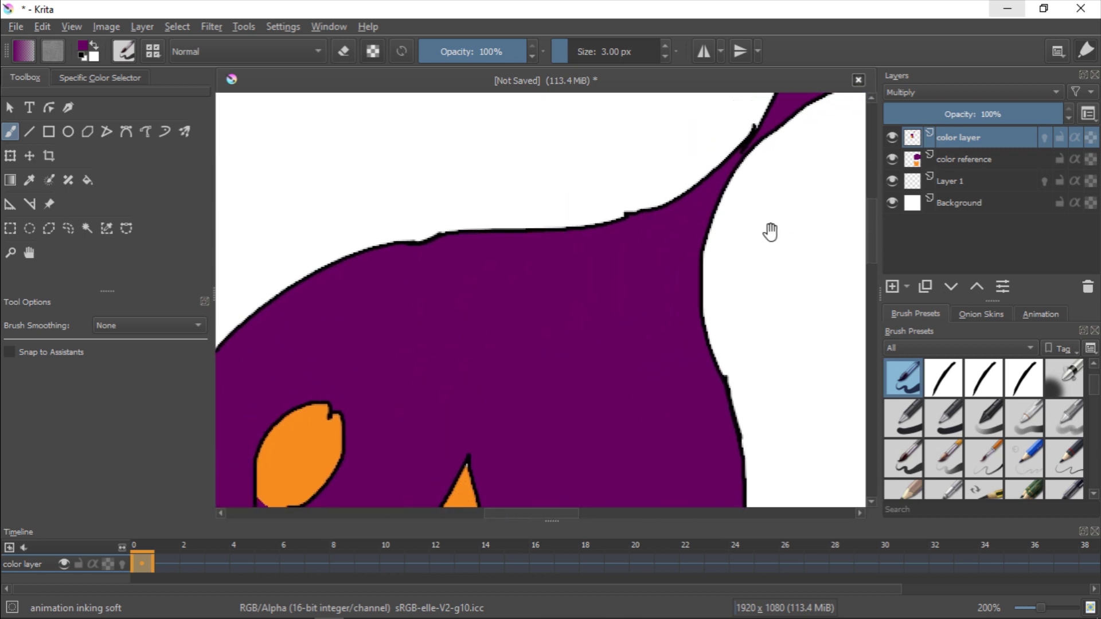
{"action": "left_click_drag", "start_coordinate": [585, 442], "coordinate": [755, 230]}
{"action": "left_click_drag", "start_coordinate": [709, 412], "coordinate": [707, 315]}
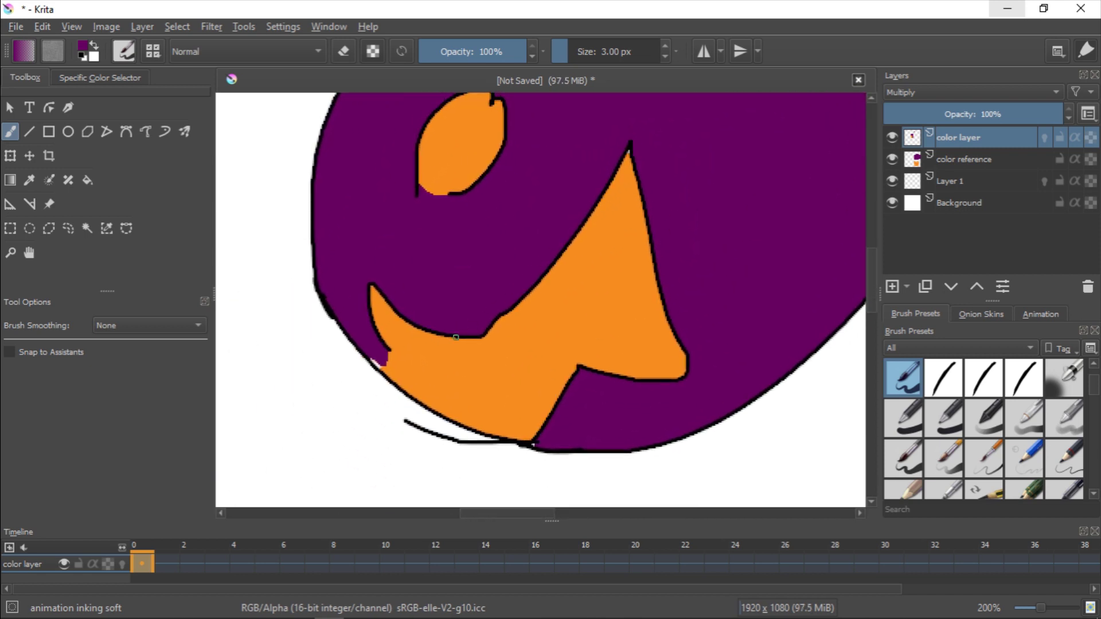
{"action": "left_click", "coordinate": [383, 342], "text": "ctrl"}
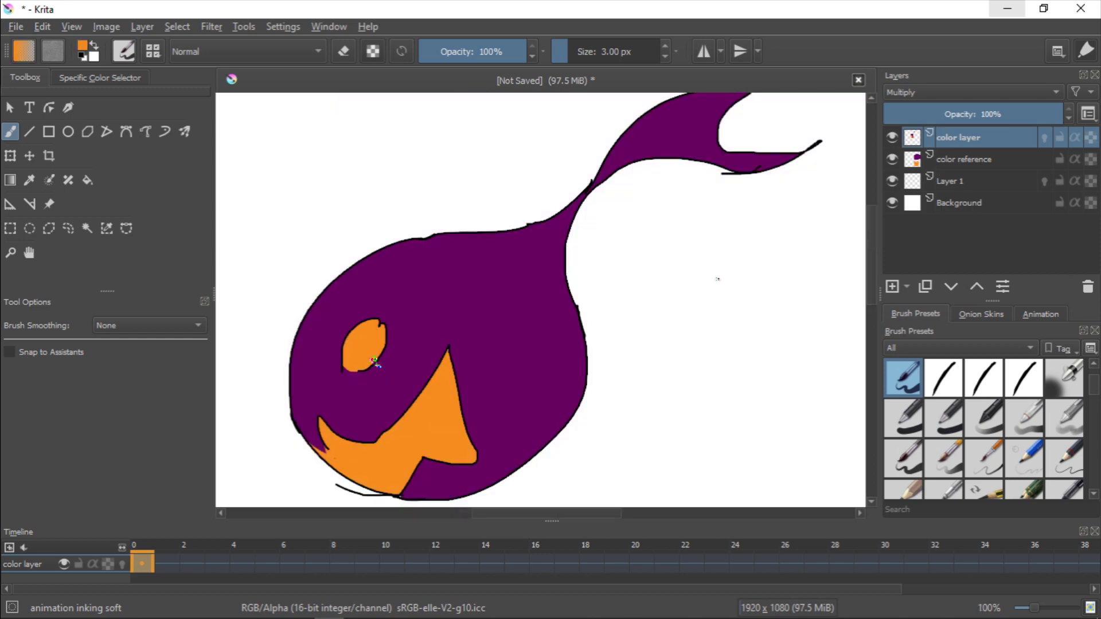
{"action": "mouse_move", "coordinate": [458, 422]}
{"action": "left_mouse_down"}
{"action": "mouse_move", "coordinate": [596, 385]}
{"action": "mouse_move", "coordinate": [433, 414]}
{"action": "mouse_move", "coordinate": [360, 470]}
{"action": "mouse_move", "coordinate": [583, 364]}
{"action": "mouse_move", "coordinate": [564, 370]}
{"action": "mouse_move", "coordinate": [591, 351]}
{"action": "left_mouse_up"}
{"action": "key", "text": "ctrl+minus"}
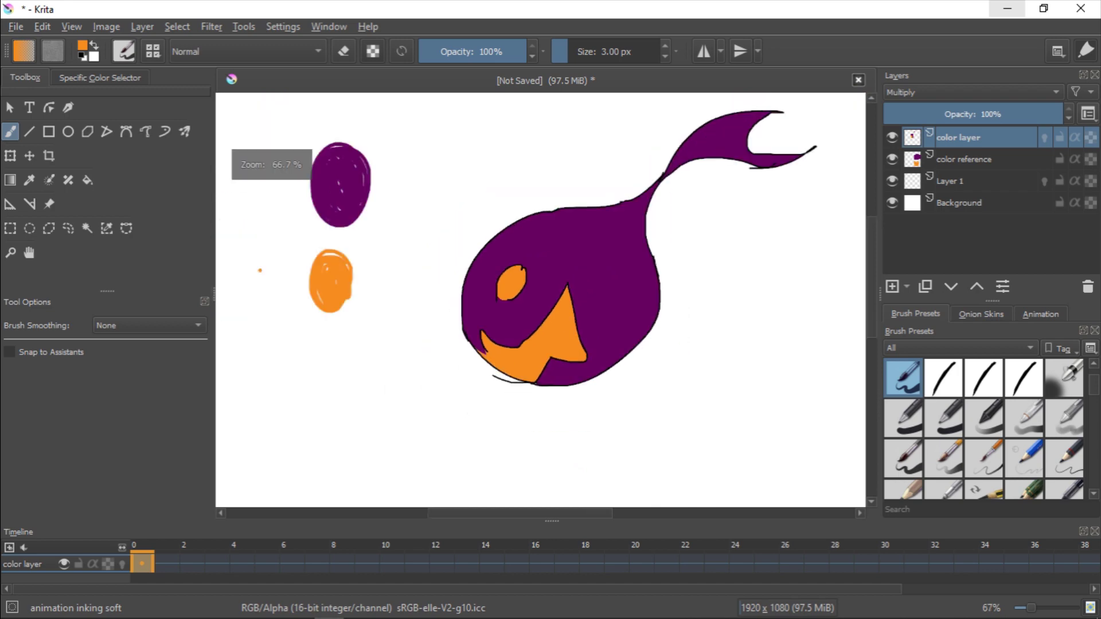
- Go to frame 1, compare it with frame 0, and clear the previous frame's colouring from the color layer
{"action": "key", "text": "ctrl+plus"}
{"action": "left_click", "coordinate": [167, 564]}
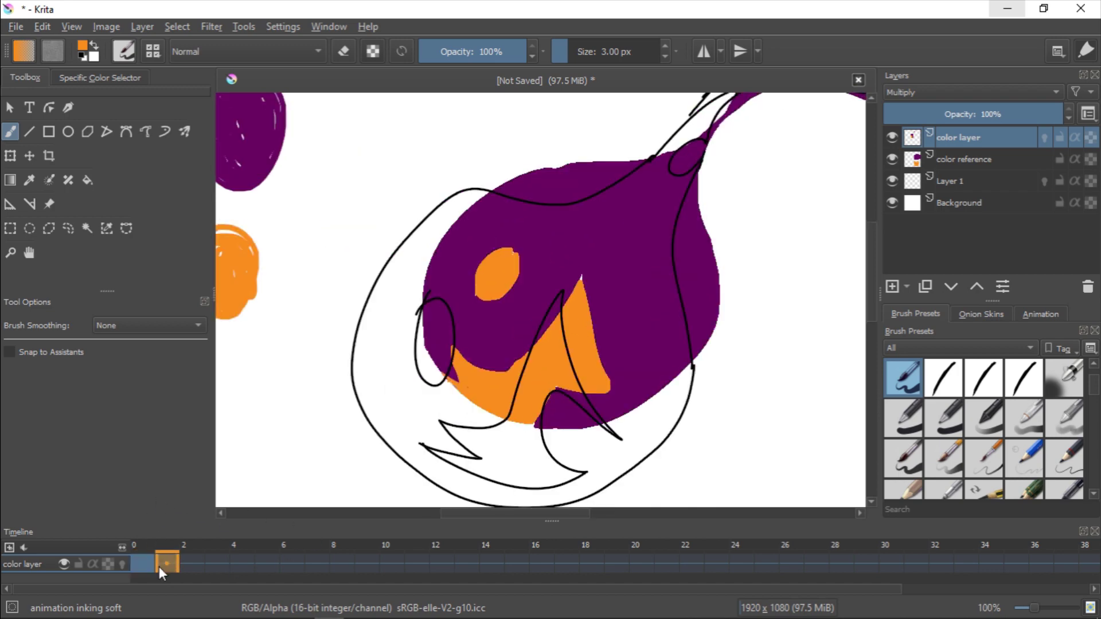
{"action": "key", "text": "Left"}
{"action": "key", "text": "Right"}
{"action": "key", "text": "Left"}
{"action": "key", "text": "Right"}
{"action": "key", "text": "ctrl+z"}
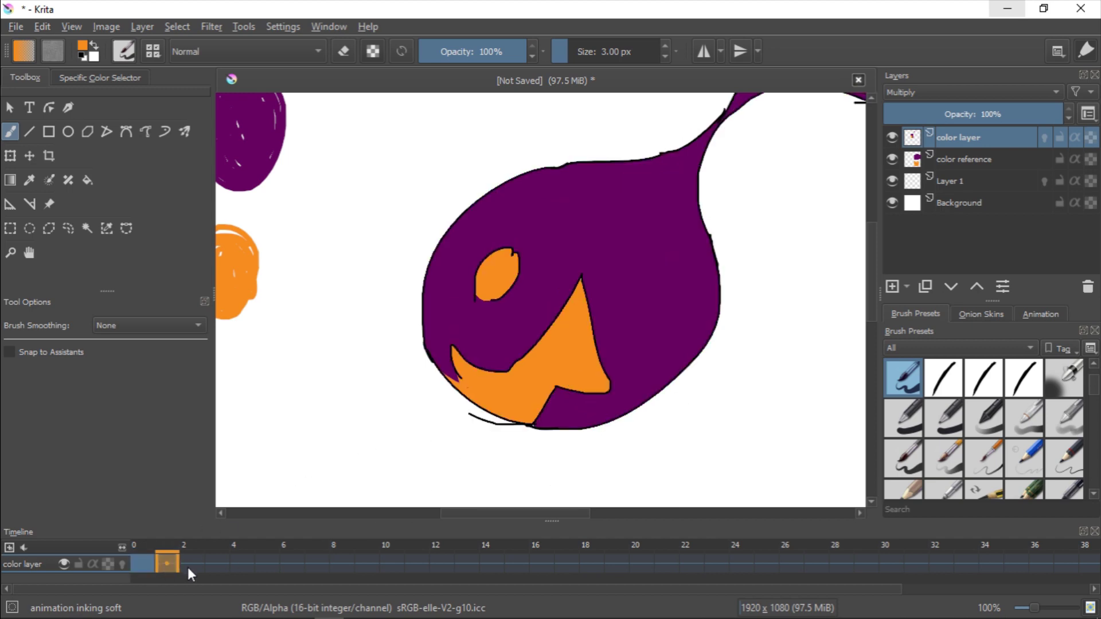
{"action": "left_click_drag", "start_coordinate": [595, 319], "coordinate": [624, 282]}
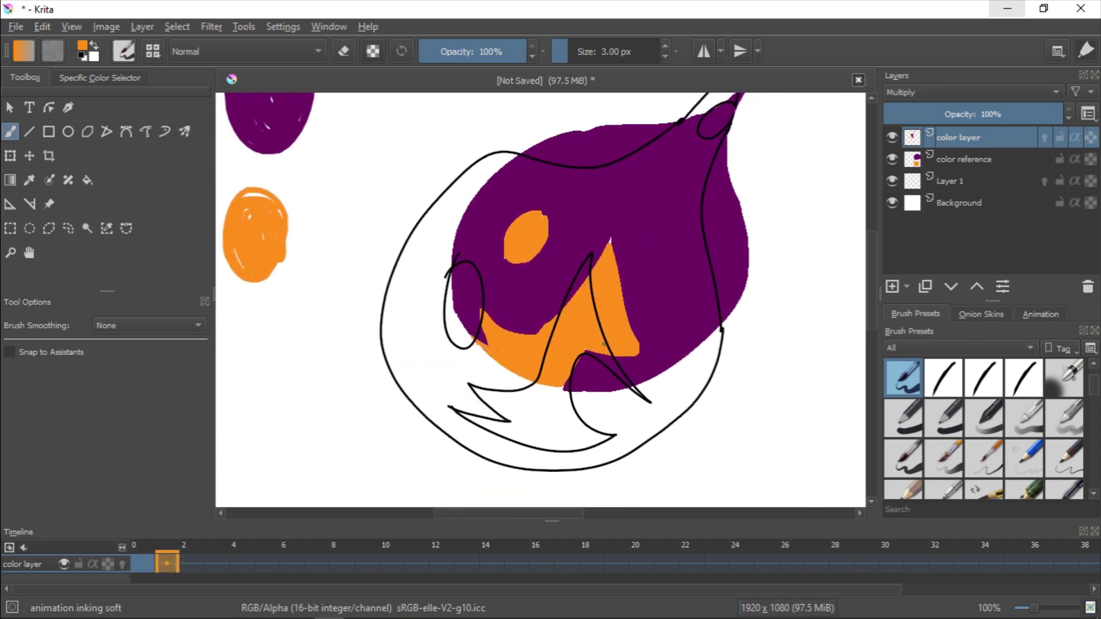
{"action": "mouse_move", "coordinate": [452, 441]}
{"action": "left_mouse_down"}
{"action": "mouse_move", "coordinate": [499, 371]}
{"action": "mouse_move", "coordinate": [493, 377]}
{"action": "left_mouse_up"}
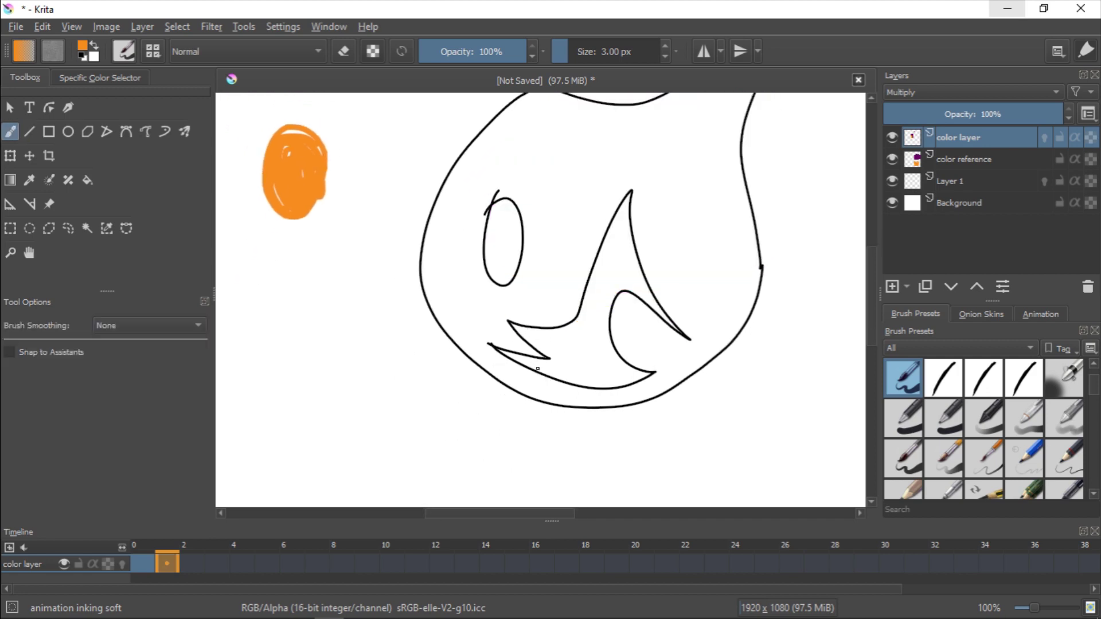
- Fill the eye and mouth of frame 1 with orange using the Fill tool
{"action": "mouse_move", "coordinate": [558, 347]}
{"action": "left_mouse_down"}
{"action": "mouse_move", "coordinate": [435, 467]}
{"action": "mouse_move", "coordinate": [563, 396]}
{"action": "mouse_move", "coordinate": [574, 467]}
{"action": "left_mouse_up"}
{"action": "left_click_drag", "start_coordinate": [671, 368], "coordinate": [632, 290]}
{"action": "mouse_move", "coordinate": [609, 250]}
{"action": "left_mouse_down"}
{"action": "mouse_move", "coordinate": [680, 294]}
{"action": "mouse_move", "coordinate": [473, 326]}
{"action": "mouse_move", "coordinate": [531, 326]}
{"action": "left_mouse_up"}
{"action": "key", "text": "f"}
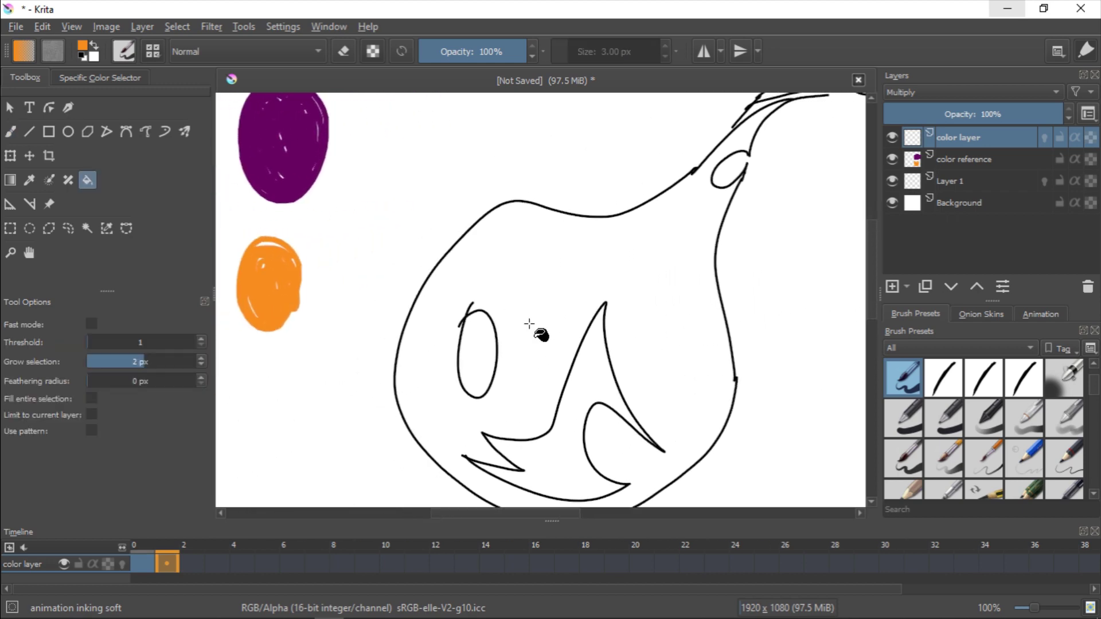
{"action": "scroll", "coordinate": [438, 324], "scroll_direction": "down", "scroll_amount": 5}
{"action": "left_click", "coordinate": [526, 237]}
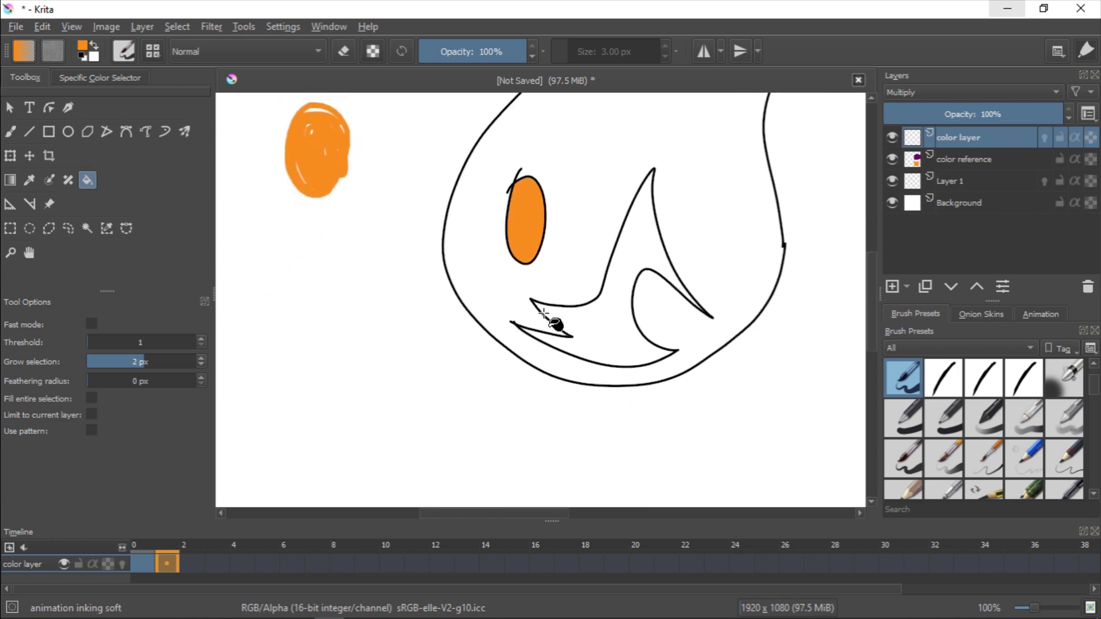
{"action": "left_click", "coordinate": [598, 342]}
- Sample the purple from the reference swatch and fill the body and tail fin of frame 1 with it
{"action": "scroll", "coordinate": [573, 322], "scroll_direction": "up", "scroll_amount": 5}
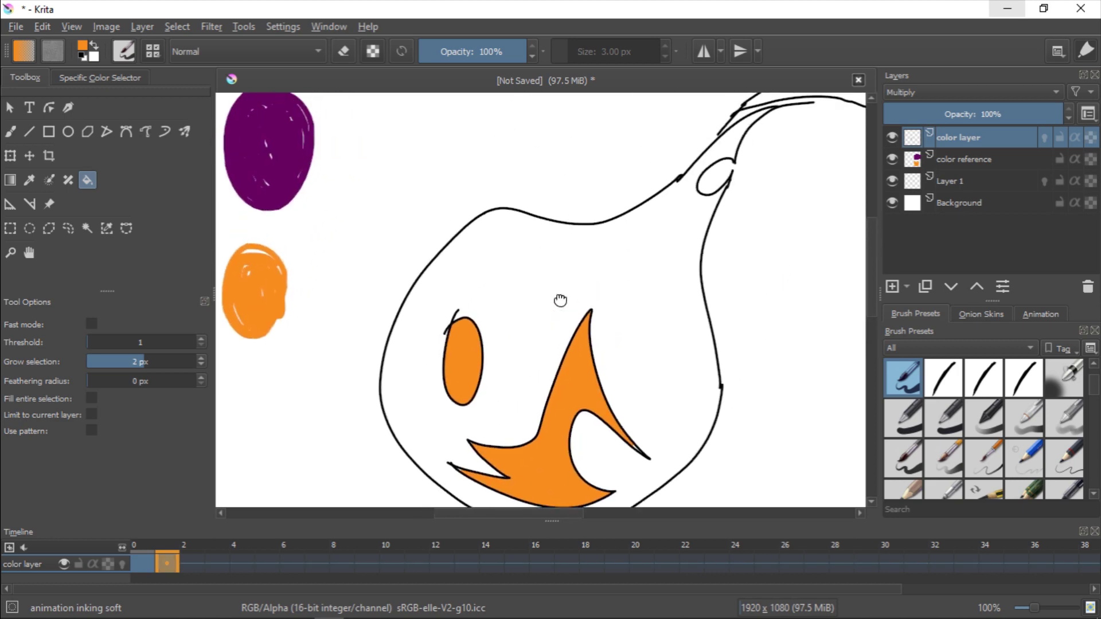
{"action": "left_click", "coordinate": [281, 168], "text": "ctrl"}
{"action": "left_click_drag", "start_coordinate": [467, 251], "coordinate": [564, 294]}
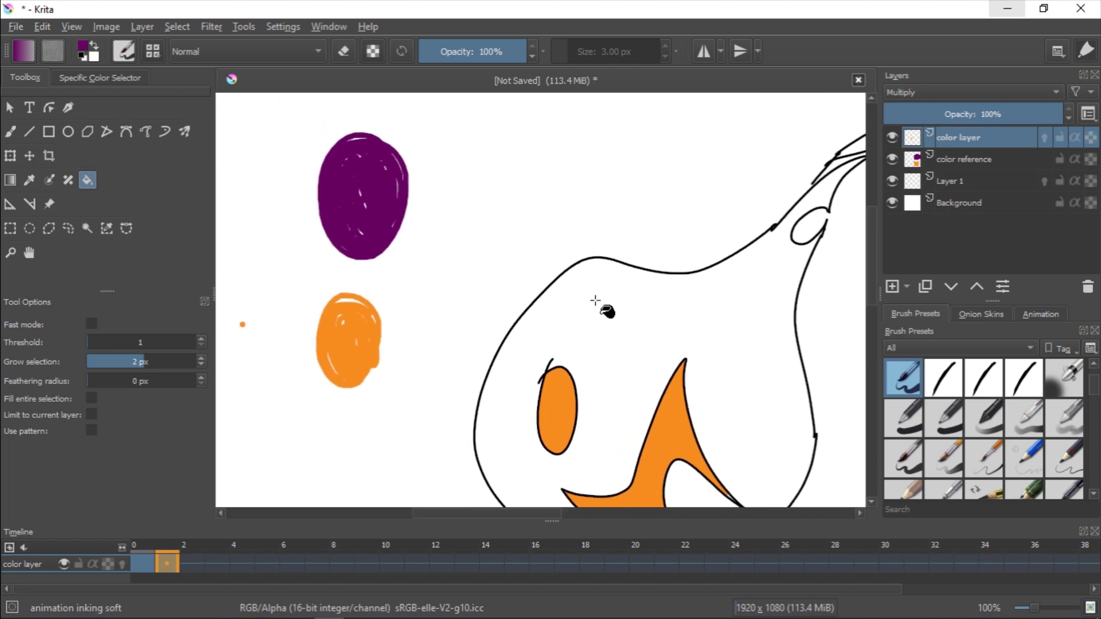
{"action": "left_click", "coordinate": [665, 363]}
{"action": "left_click_drag", "start_coordinate": [665, 363], "coordinate": [425, 374]}
{"action": "left_click_drag", "start_coordinate": [717, 325], "coordinate": [624, 396]}
{"action": "left_click", "coordinate": [577, 207]}
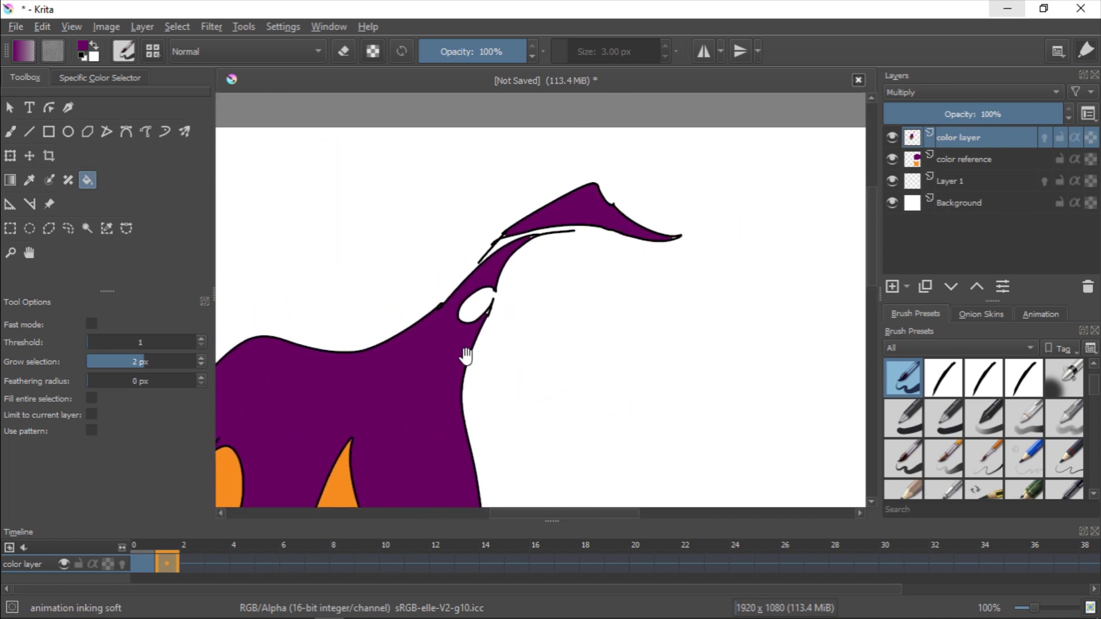
- With the Freehand Brush, sample the body's purple and paint over the white spots at the upper edge of the eye
{"action": "left_click_drag", "start_coordinate": [333, 489], "coordinate": [451, 359]}
{"action": "left_click_drag", "start_coordinate": [457, 447], "coordinate": [528, 270]}
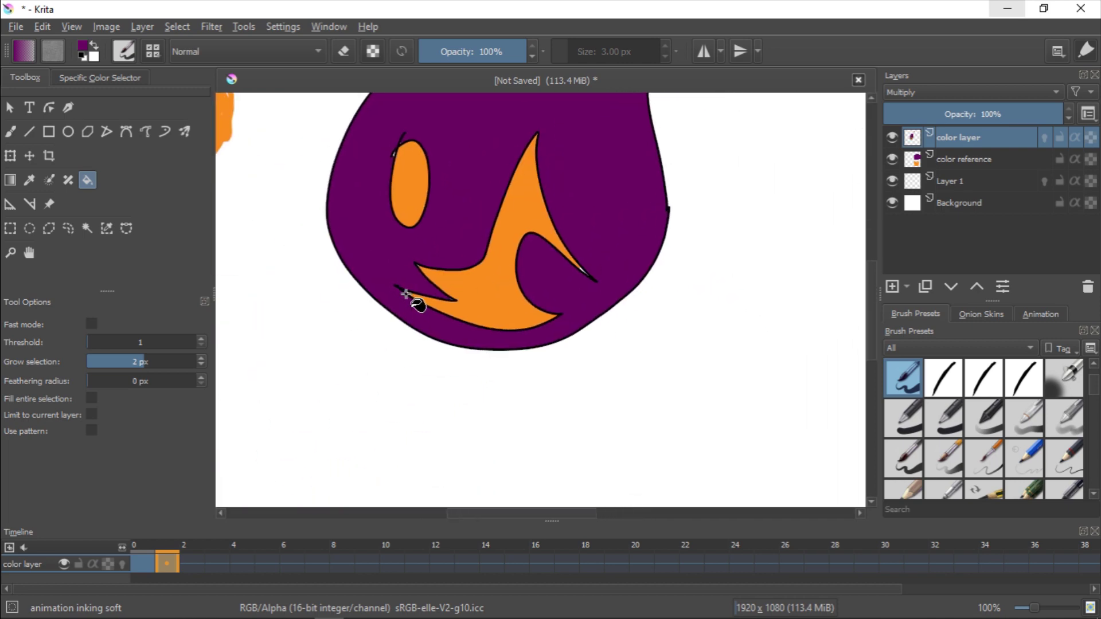
{"action": "mouse_move", "coordinate": [524, 204]}
{"action": "left_mouse_down"}
{"action": "mouse_move", "coordinate": [451, 444]}
{"action": "mouse_move", "coordinate": [513, 207]}
{"action": "left_mouse_up"}
{"action": "left_click_drag", "start_coordinate": [460, 370], "coordinate": [596, 239]}
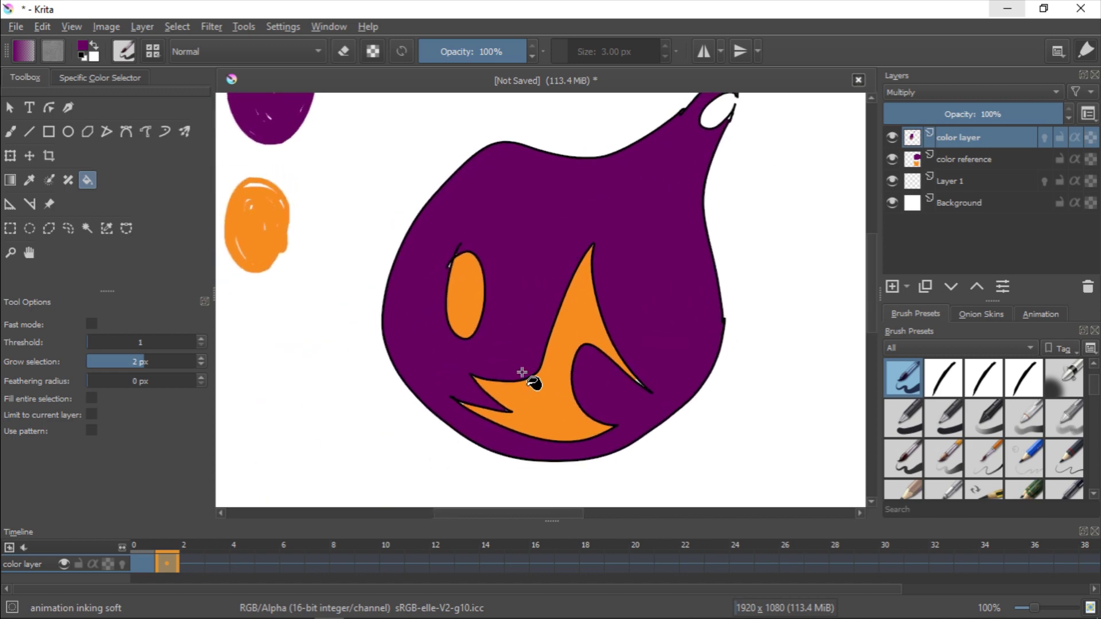
{"action": "key", "text": "b"}
{"action": "key", "text": "ctrl+plus"}
{"action": "key", "text": "ctrl+plus"}
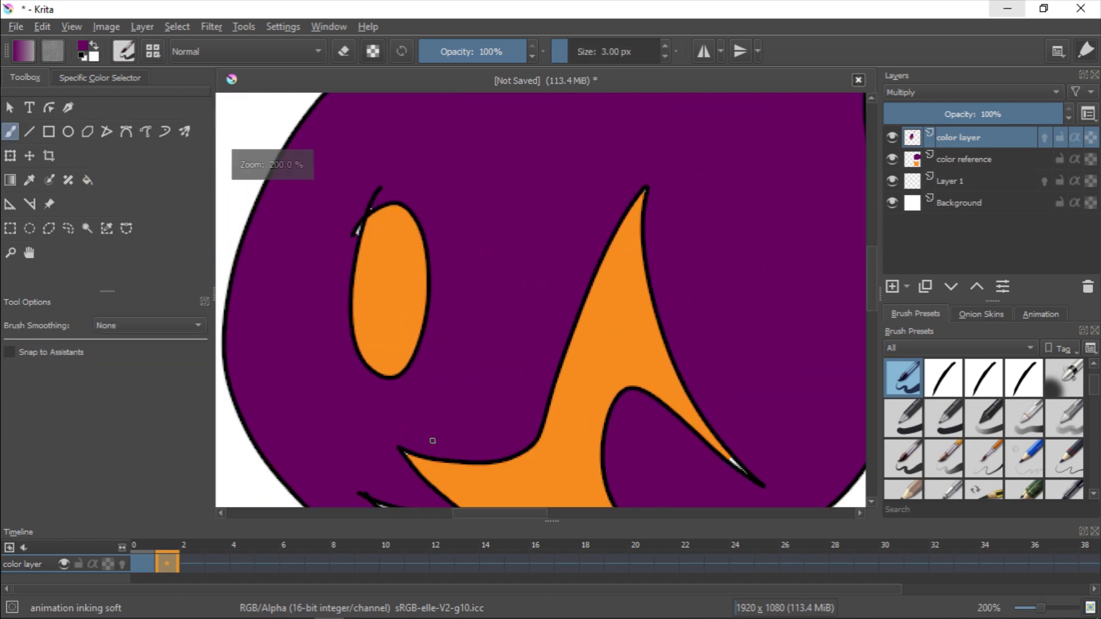
{"action": "left_click_drag", "start_coordinate": [433, 398], "coordinate": [555, 387]}
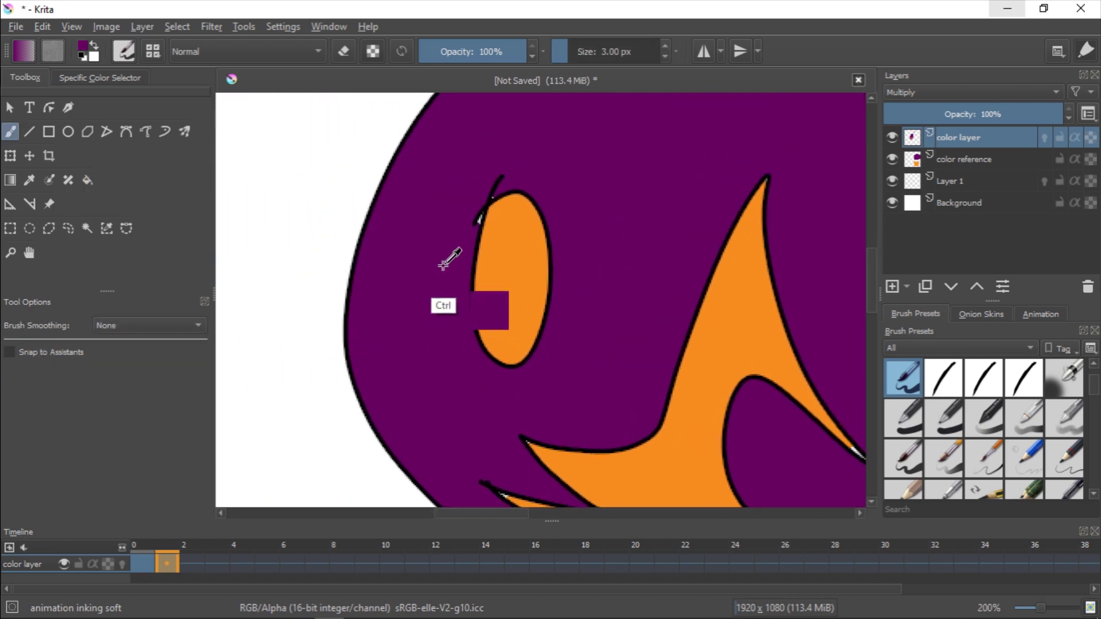
{"action": "left_click", "coordinate": [433, 268], "text": "ctrl"}
{"action": "left_click", "coordinate": [434, 280], "text": "ctrl"}
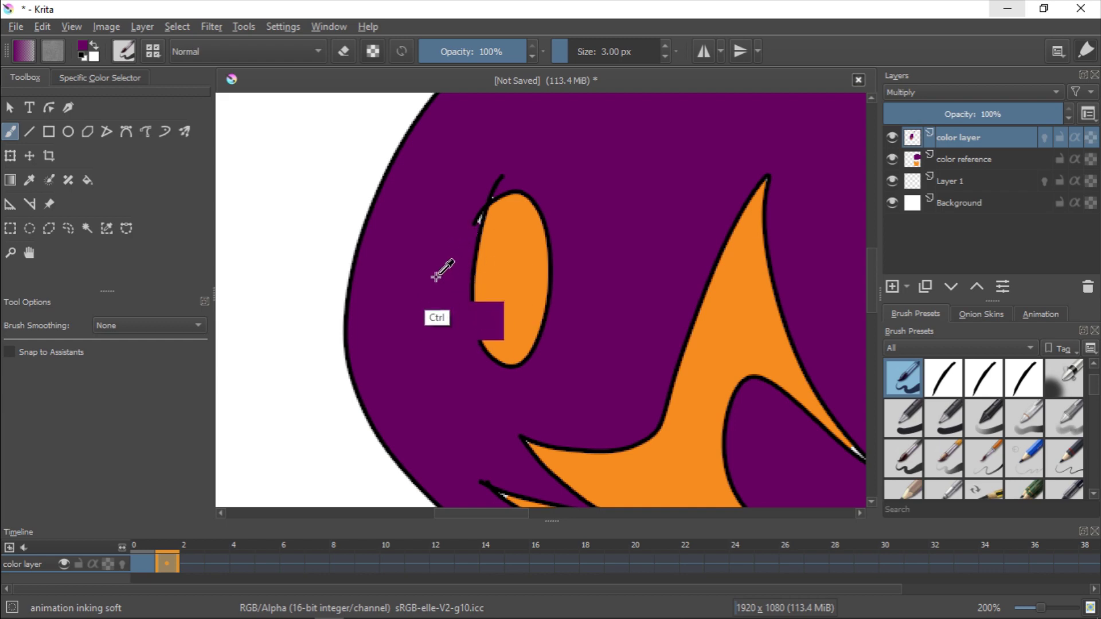
{"action": "left_click", "coordinate": [438, 283], "text": "ctrl"}
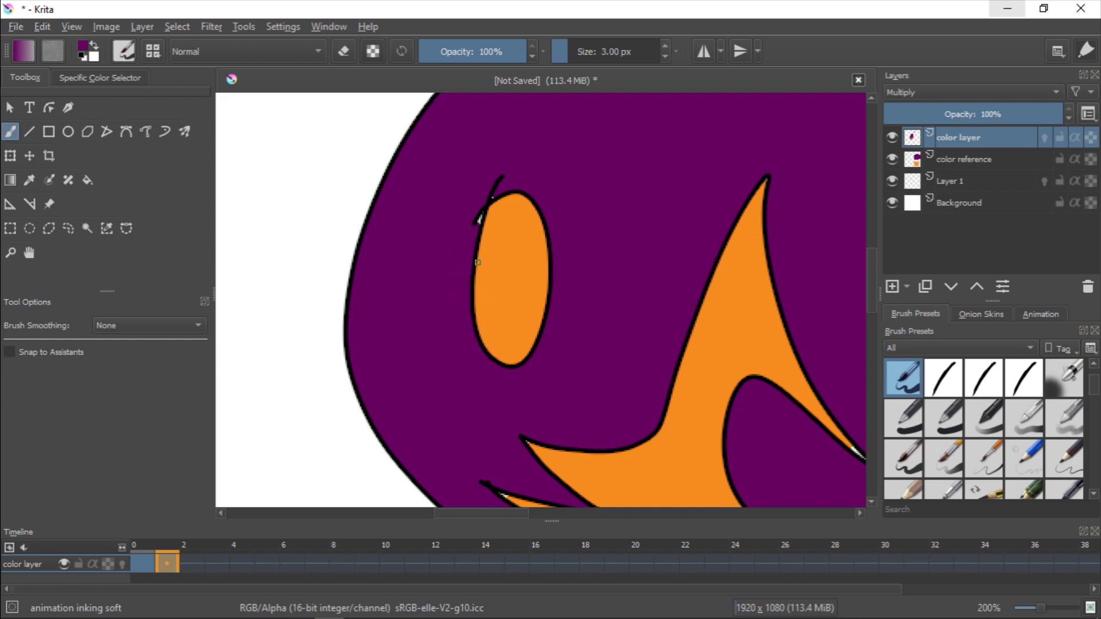
{"action": "left_click_drag", "start_coordinate": [493, 190], "coordinate": [486, 241]}
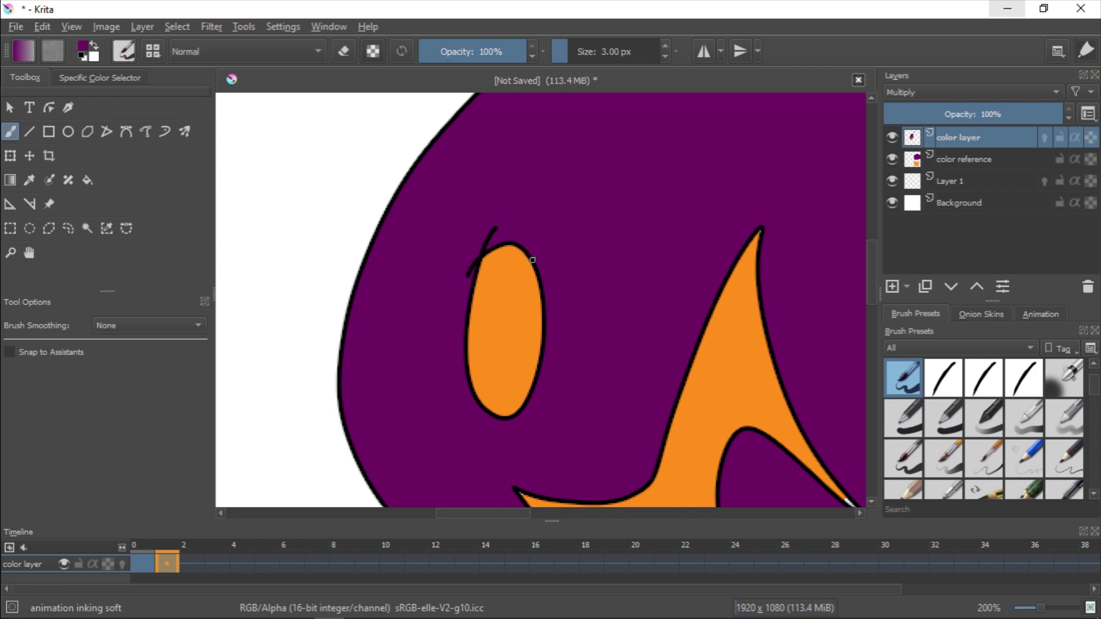
- Paint purple over the small unfilled spots around the tail joint, the fin's base and the fin's tip
{"action": "left_click_drag", "start_coordinate": [720, 150], "coordinate": [478, 304]}
{"action": "left_click_drag", "start_coordinate": [713, 196], "coordinate": [498, 315]}
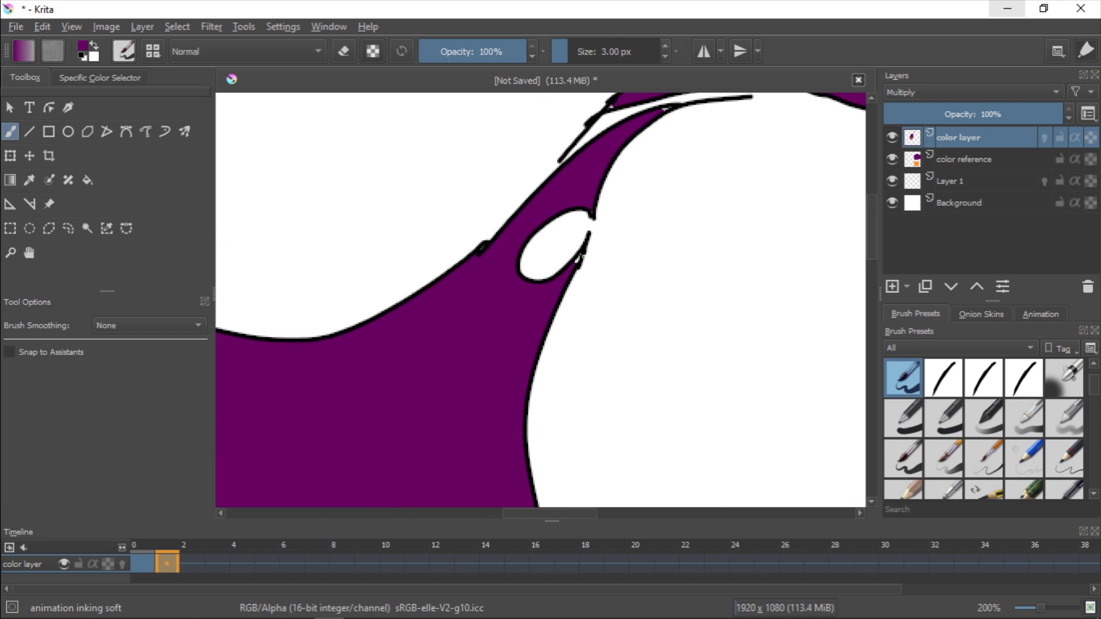
{"action": "left_click_drag", "start_coordinate": [611, 225], "coordinate": [557, 241]}
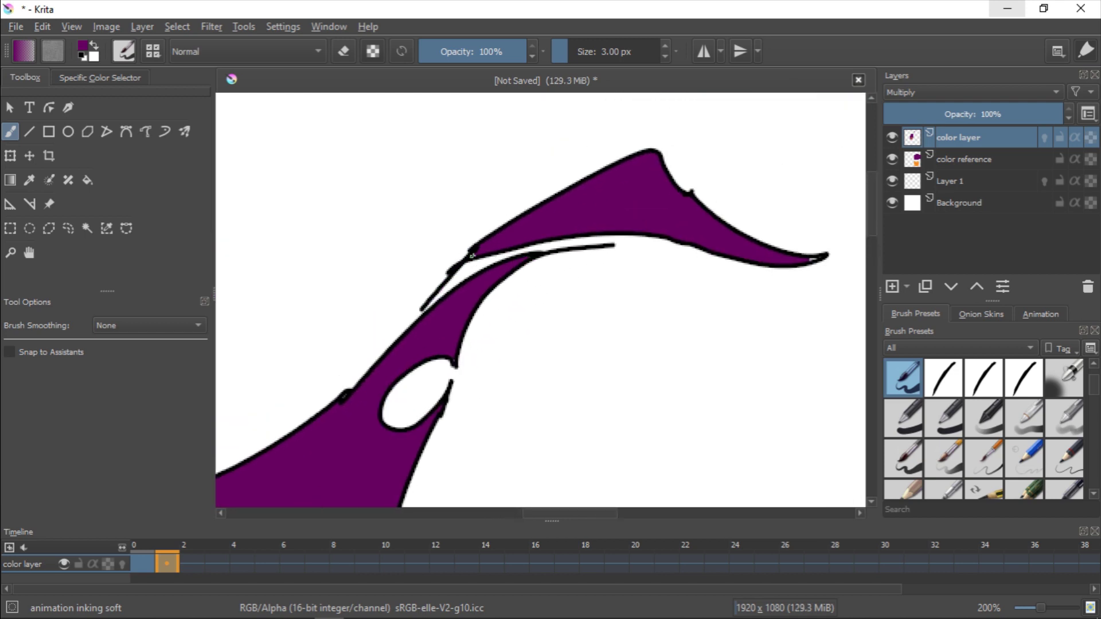
{"action": "left_click_drag", "start_coordinate": [857, 274], "coordinate": [682, 247]}
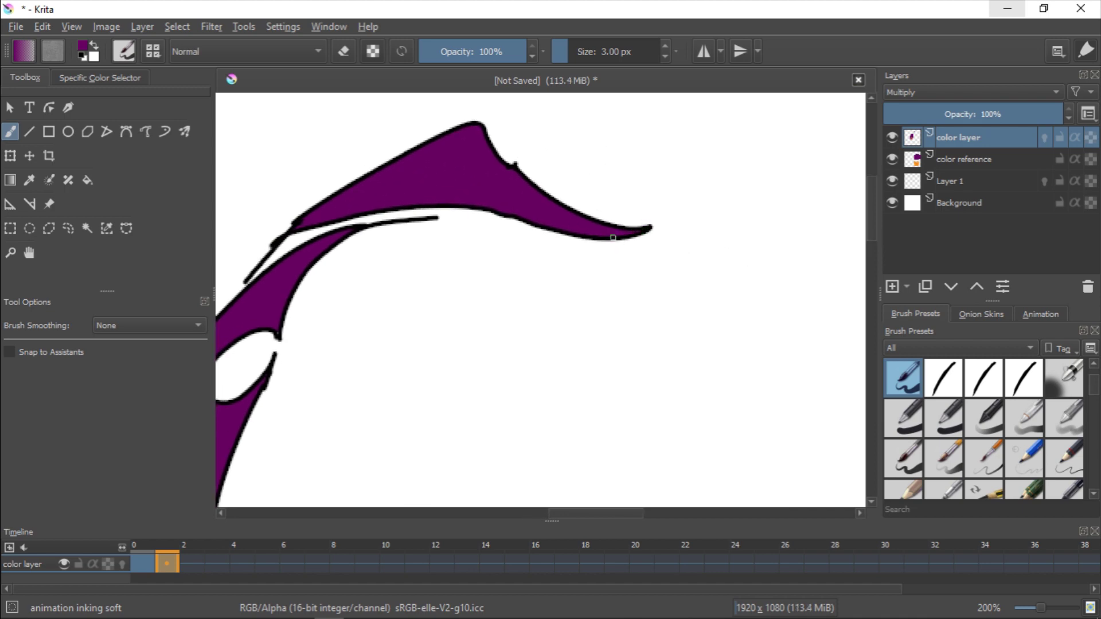
{"action": "key", "text": "ctrl+minus"}
{"action": "key", "text": "ctrl+minus"}
{"action": "key", "text": "ctrl+minus"}
{"action": "key", "text": "ctrl+minus"}
{"action": "key", "text": "ctrl+plus"}
{"action": "key", "text": "ctrl+plus"}
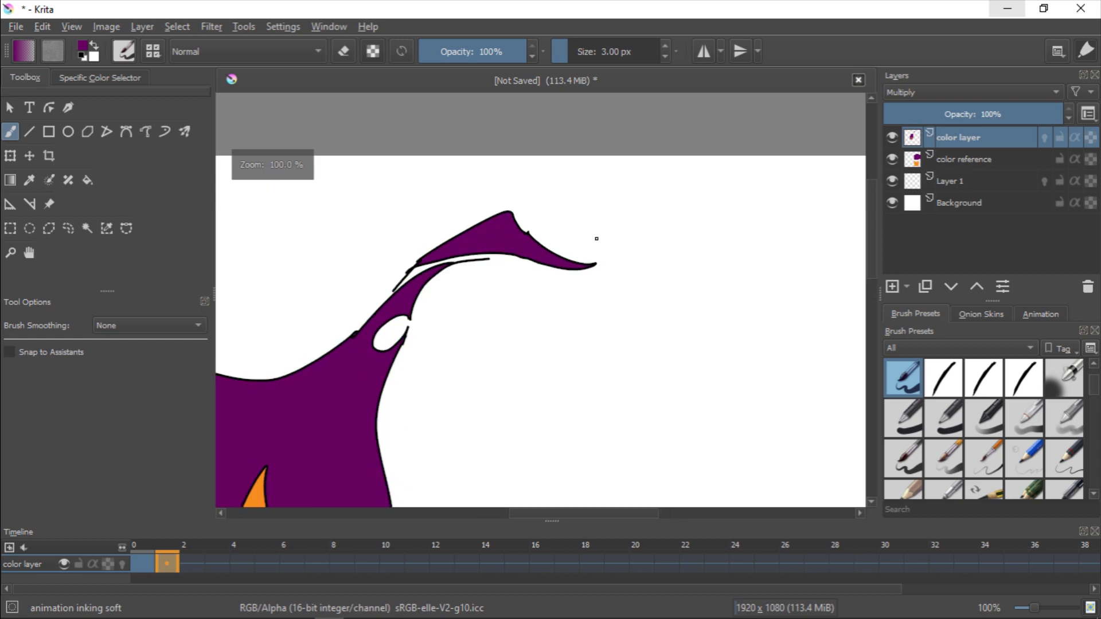
- Sample the mouth's orange and paint over the unfilled spots in the mouth's narrow pointed corners
{"action": "left_click_drag", "start_coordinate": [383, 407], "coordinate": [646, 235]}
{"action": "left_click_drag", "start_coordinate": [511, 477], "coordinate": [541, 384]}
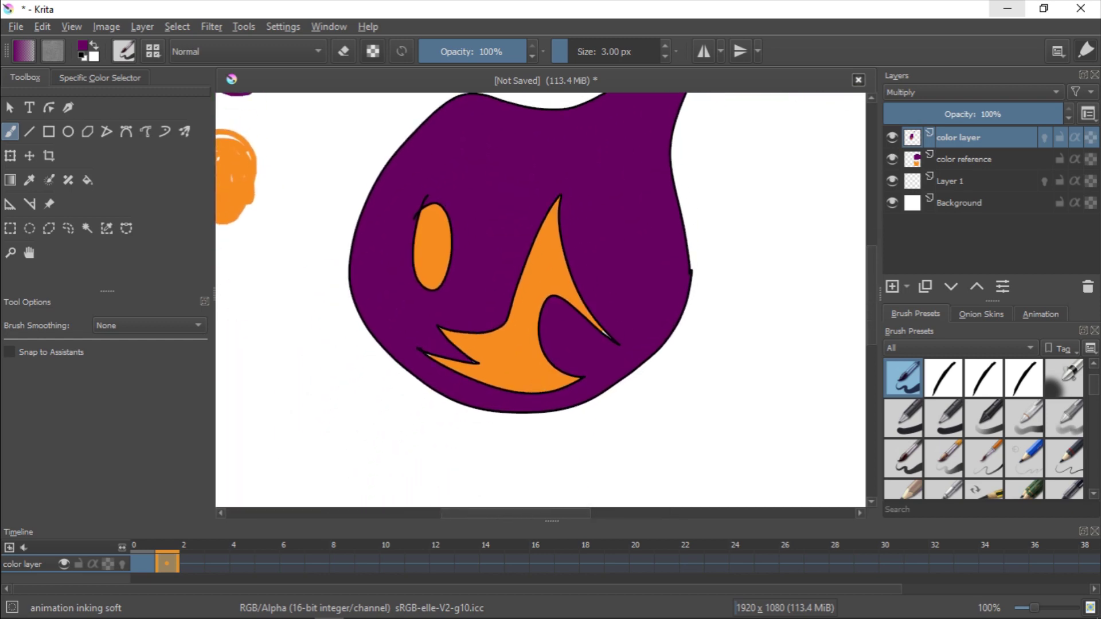
{"action": "key", "text": "ctrl+plus"}
{"action": "key", "text": "ctrl+plus"}
{"action": "left_click", "coordinate": [571, 232], "text": "ctrl"}
{"action": "left_click_drag", "start_coordinate": [862, 341], "coordinate": [671, 351]}
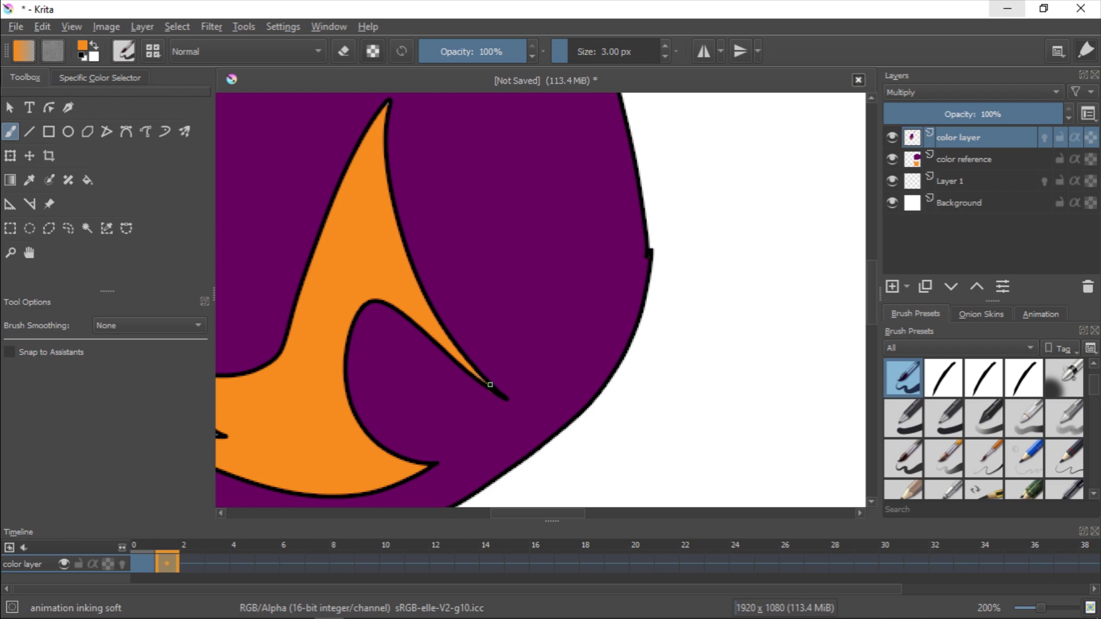
{"action": "left_click_drag", "start_coordinate": [451, 400], "coordinate": [695, 357]}
{"action": "key", "text": "ctrl+minus"}
{"action": "key", "text": "ctrl+minus"}
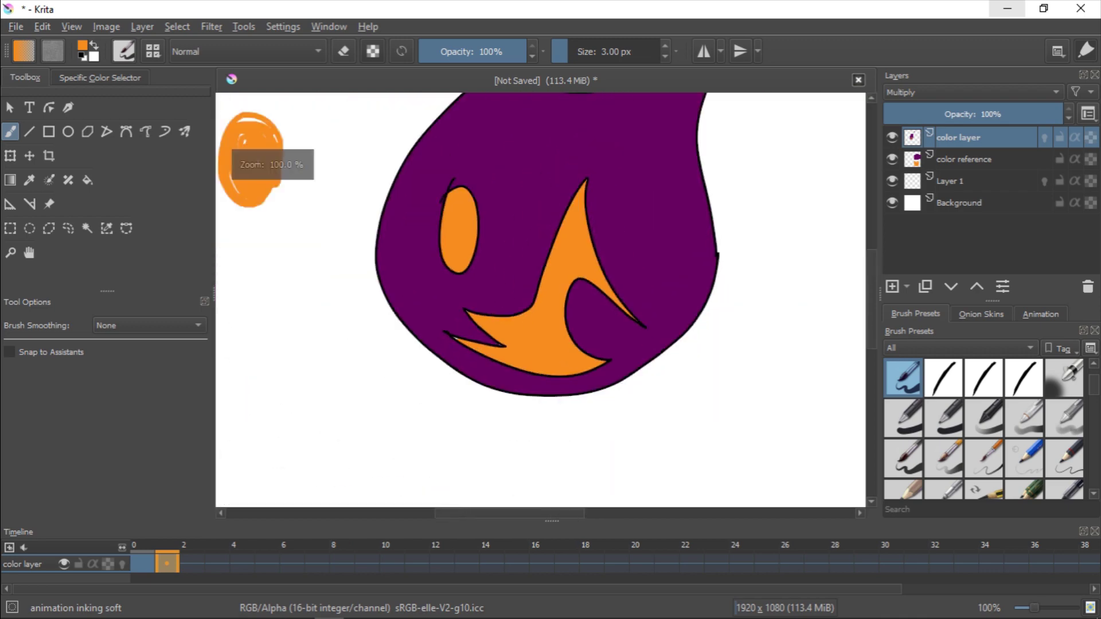
- Advance to frame 2 and clear the previous frame's colouring from the color layer
{"action": "key", "text": "ctrl+minus"}
{"action": "left_click_drag", "start_coordinate": [699, 160], "coordinate": [612, 275]}
{"action": "key", "text": "period"}
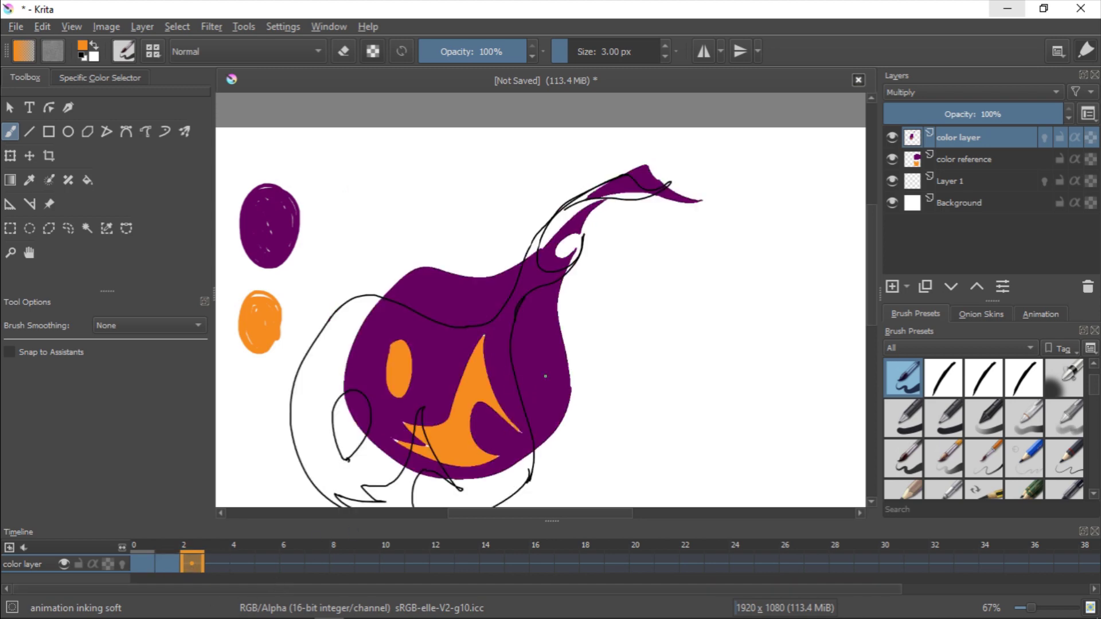
{"action": "left_click_drag", "start_coordinate": [516, 410], "coordinate": [585, 326]}
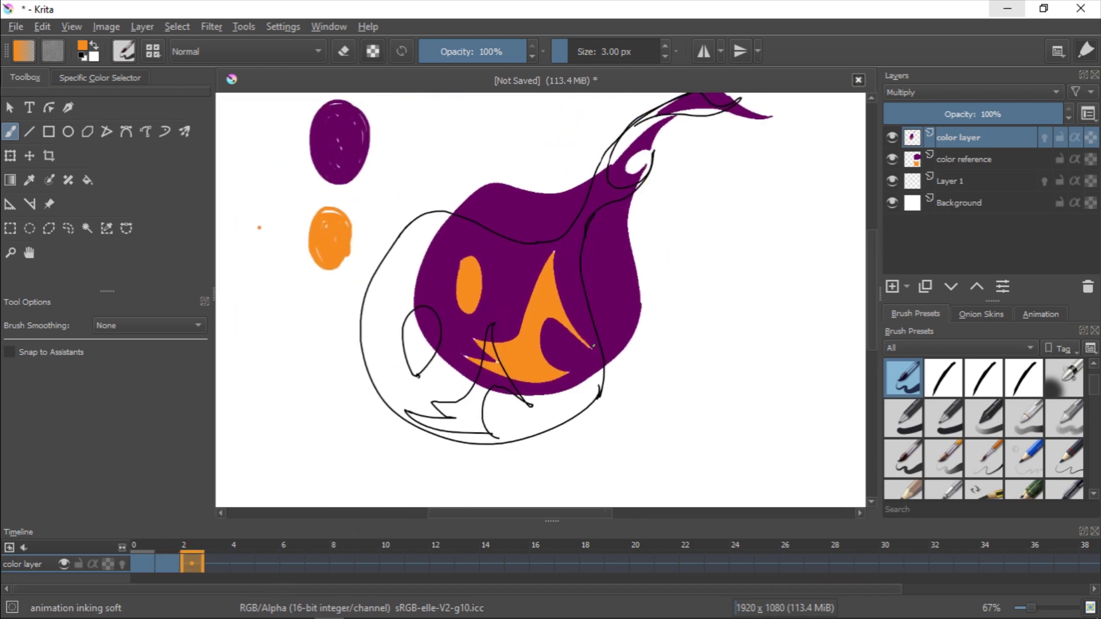
{"action": "key", "text": "Delete"}
{"action": "key", "text": "g"}
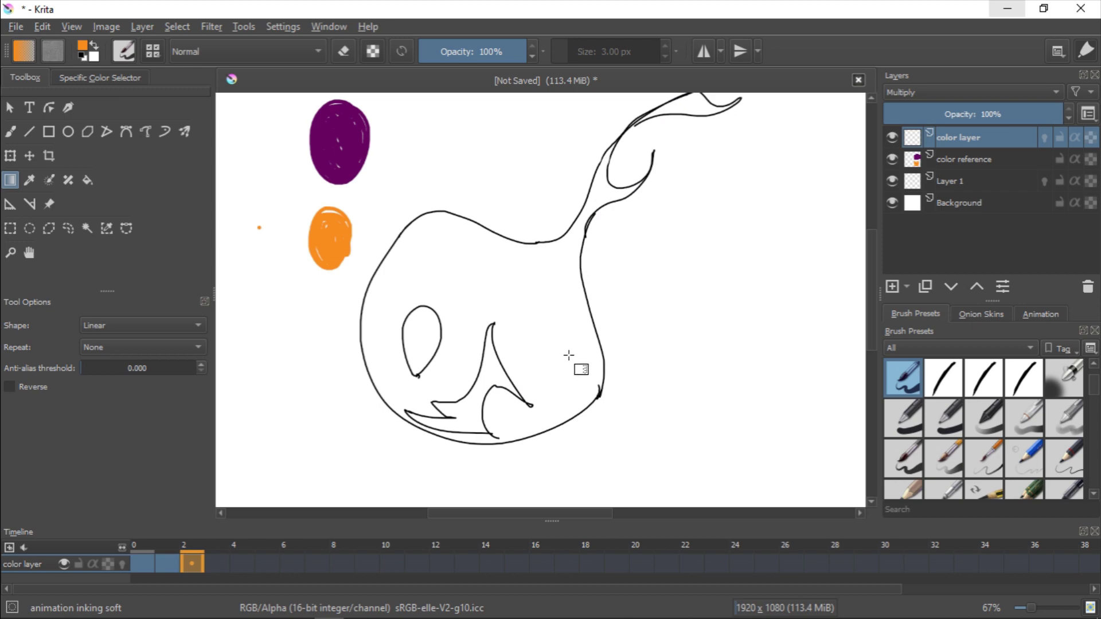
- Sample the orange from the colour reference and fill the character's eye and mouth on frame 2
{"action": "key", "text": "f"}
{"action": "key", "text": "1"}
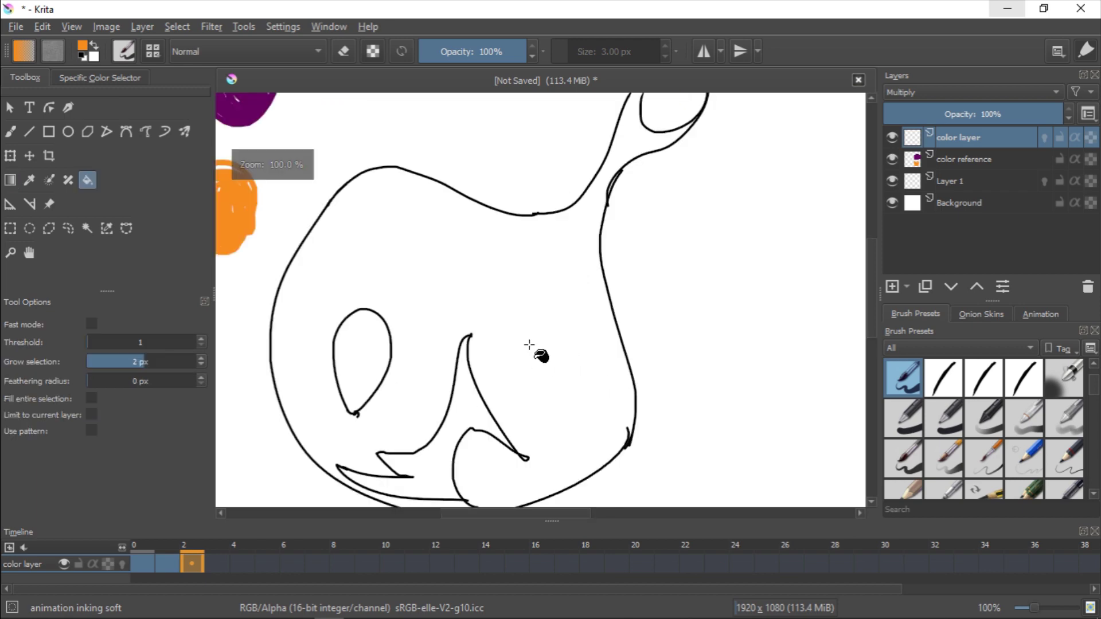
{"action": "left_click_drag", "start_coordinate": [245, 390], "coordinate": [457, 404]}
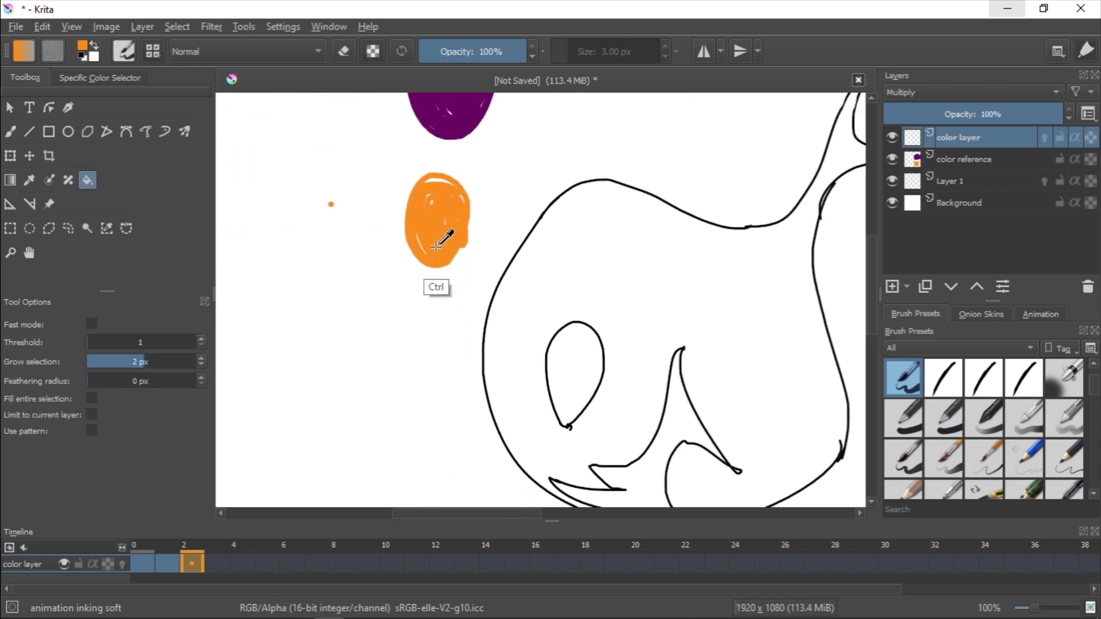
{"action": "left_click_drag", "start_coordinate": [627, 459], "coordinate": [545, 400]}
{"action": "left_click", "coordinate": [475, 294]}
{"action": "left_click", "coordinate": [549, 391]}
- Sample the reference purple and fill the character's body and the separate tip of its tail
{"action": "left_click", "coordinate": [396, 138], "text": "ctrl"}
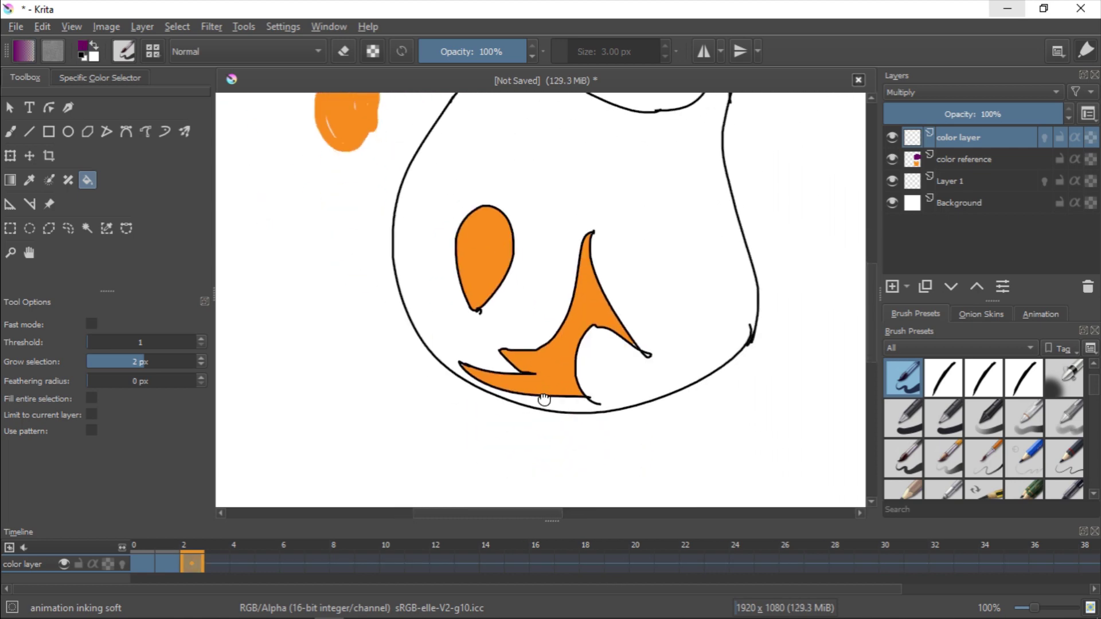
{"action": "scroll", "coordinate": [544, 400], "scroll_direction": "up", "scroll_amount": 1}
{"action": "left_click", "coordinate": [561, 256]}
{"action": "scroll", "coordinate": [659, 278], "scroll_direction": "up", "scroll_amount": 4}
{"action": "scroll", "coordinate": [659, 278], "scroll_direction": "right", "scroll_amount": 3}
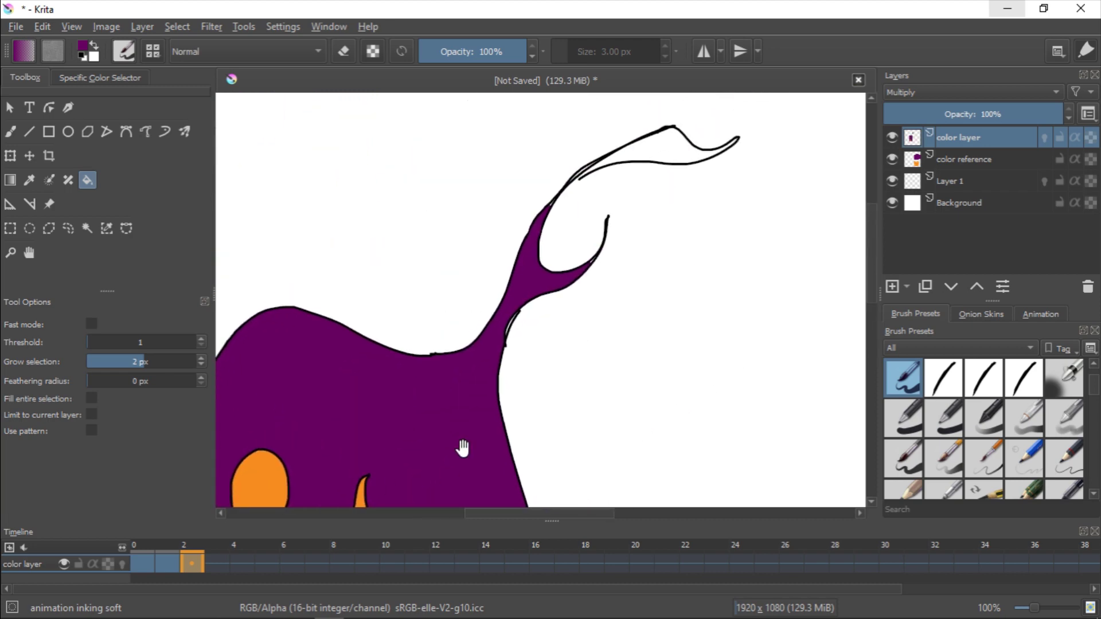
{"action": "scroll", "coordinate": [555, 189], "scroll_direction": "up", "scroll_amount": 4}
{"action": "scroll", "coordinate": [555, 189], "scroll_direction": "right", "scroll_amount": 4}
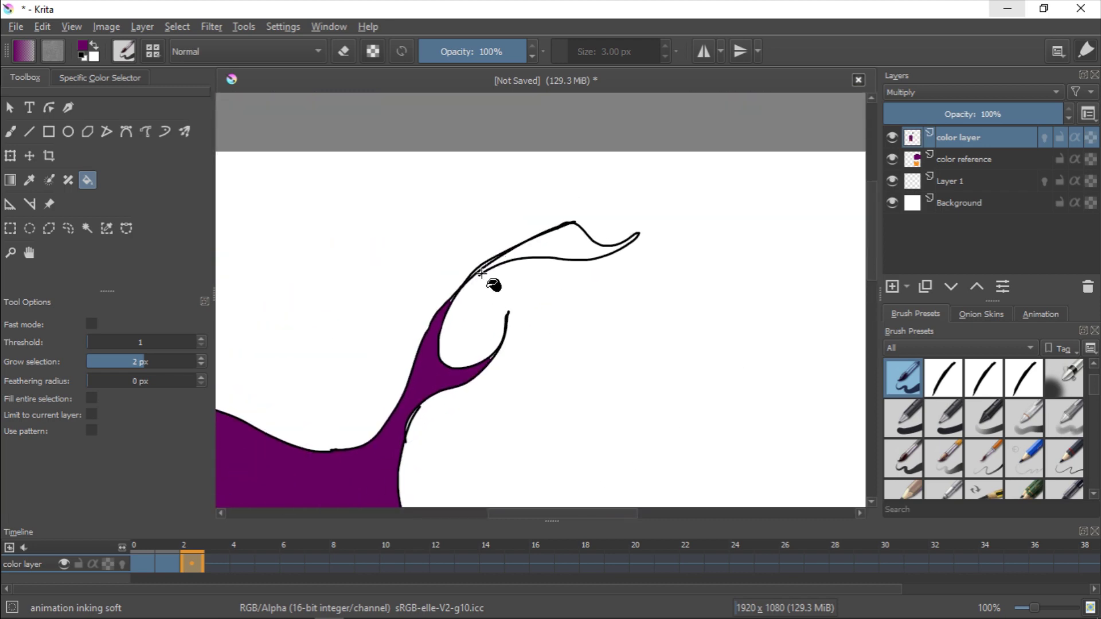
{"action": "left_click", "coordinate": [569, 238]}
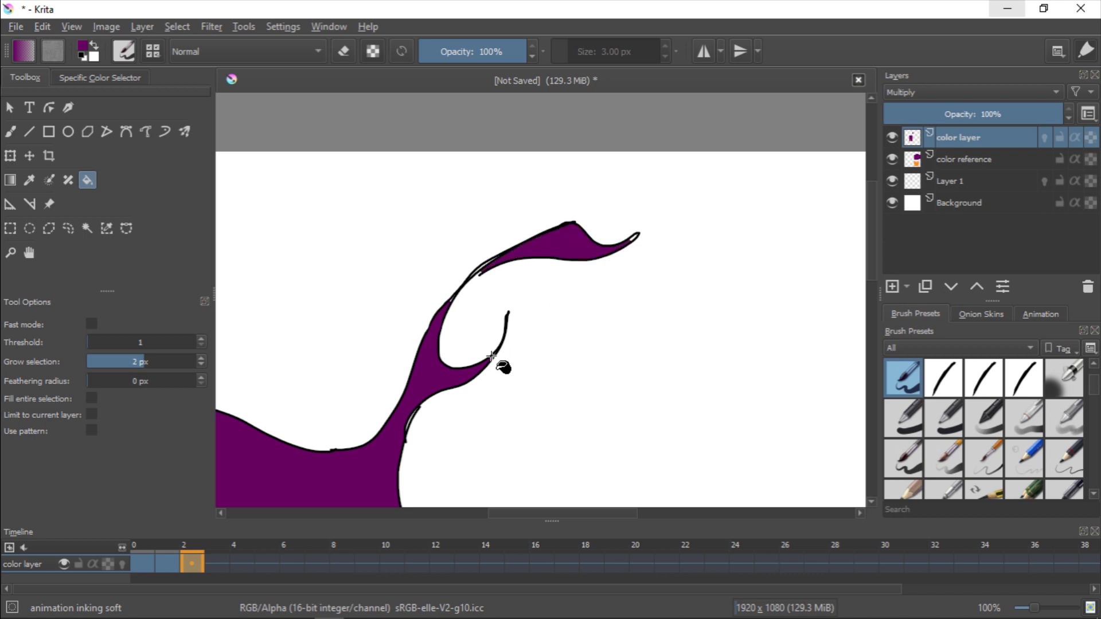
- With the Freehand Brush, paint purple over the unfilled gaps at the tail's tip, narrow middle, fork and joint with the body
{"action": "key", "text": "plus"}
{"action": "key", "text": "b"}
{"action": "left_click", "coordinate": [581, 225], "text": "ctrl"}
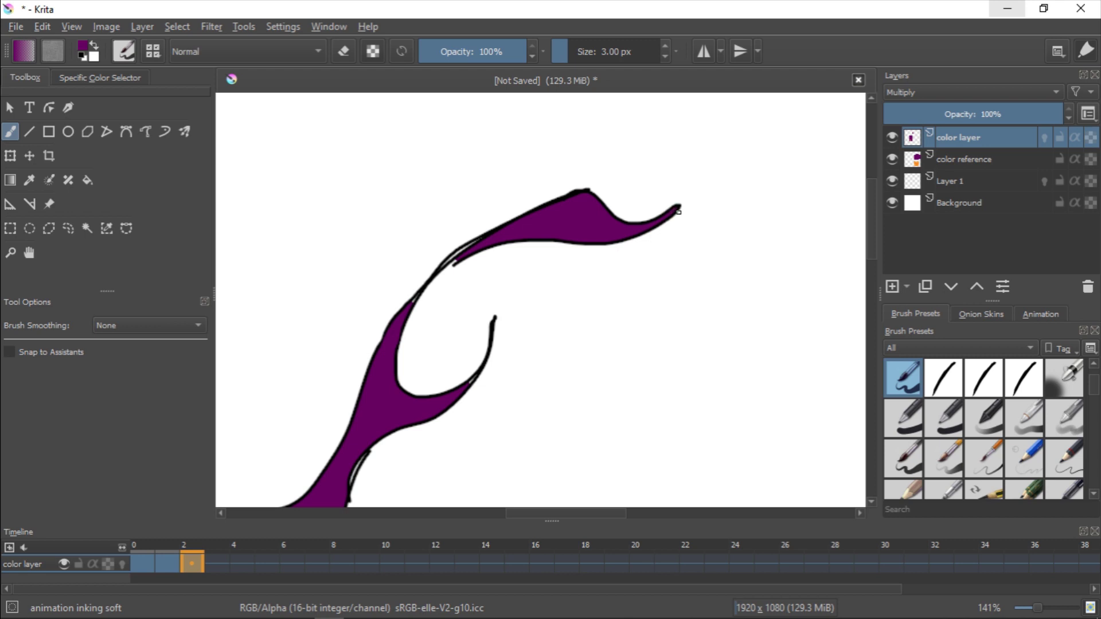
{"action": "left_click_drag", "start_coordinate": [392, 360], "coordinate": [524, 287]}
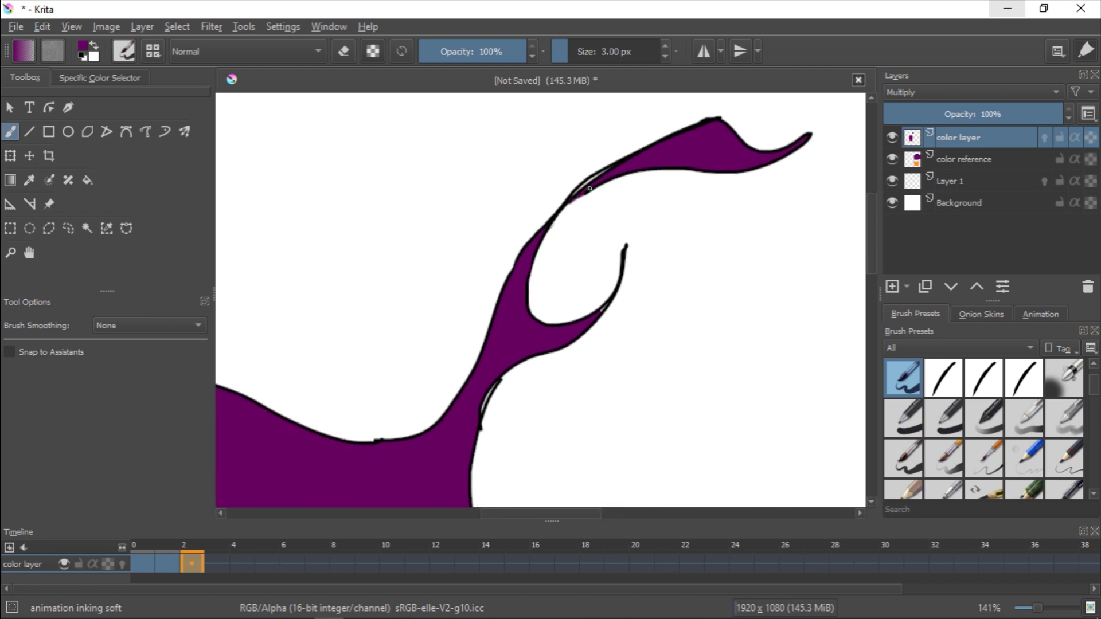
{"action": "left_click_drag", "start_coordinate": [472, 426], "coordinate": [528, 310]}
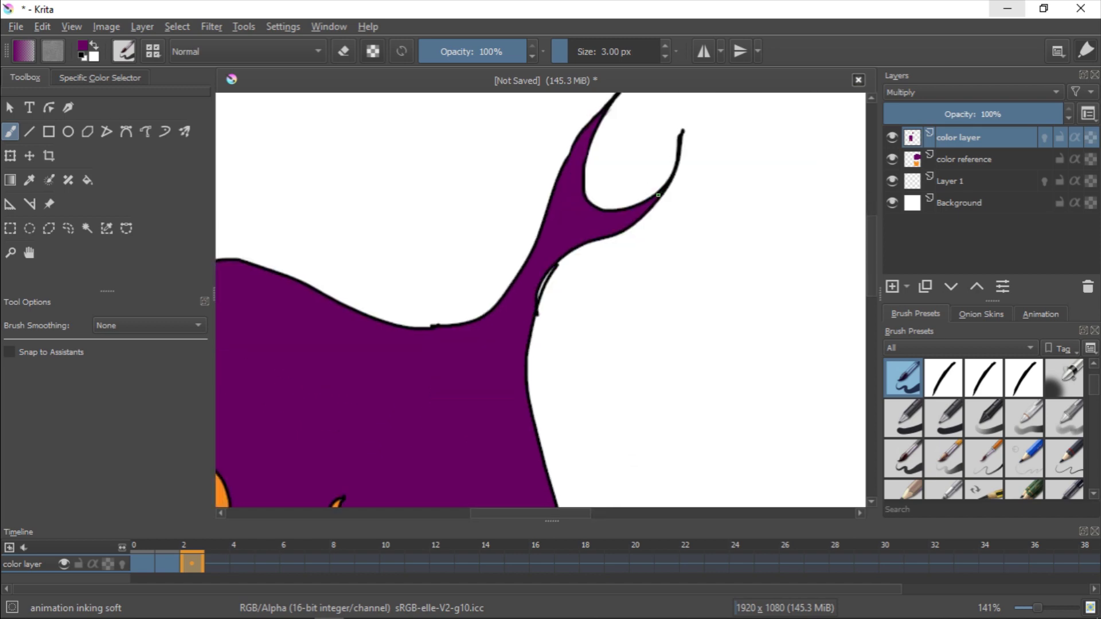
{"action": "left_click_drag", "start_coordinate": [491, 359], "coordinate": [553, 281]}
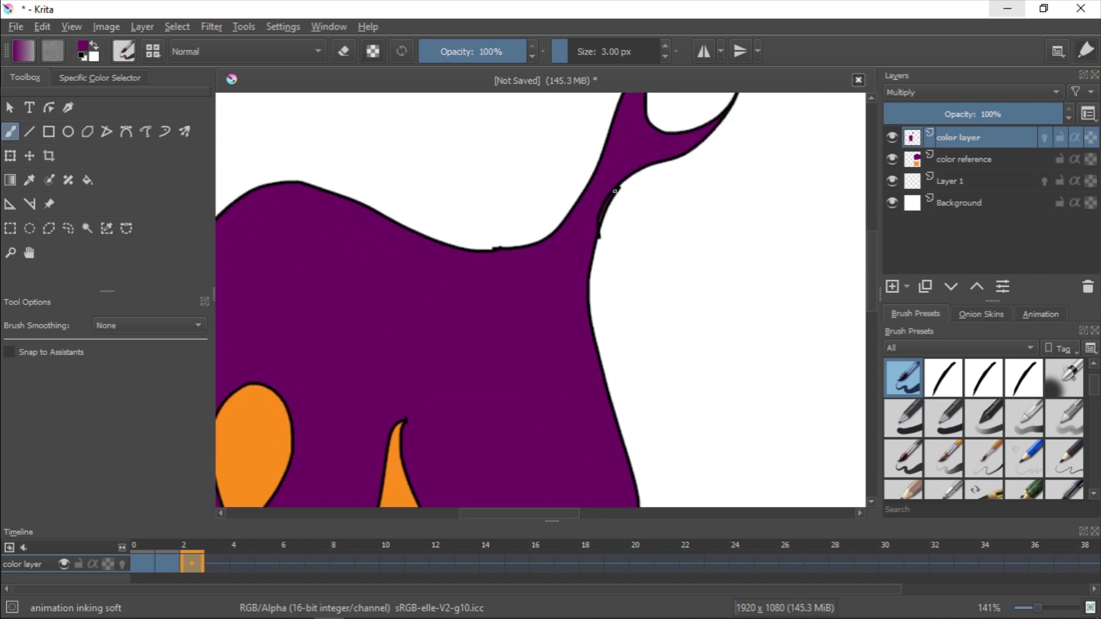
- Touch up the unfilled spot at the mouth's pointed corner with sampled orange and the one at the eye's lower tip with sampled purple
{"action": "left_click_drag", "start_coordinate": [401, 456], "coordinate": [558, 253]}
{"action": "left_click_drag", "start_coordinate": [476, 373], "coordinate": [563, 278]}
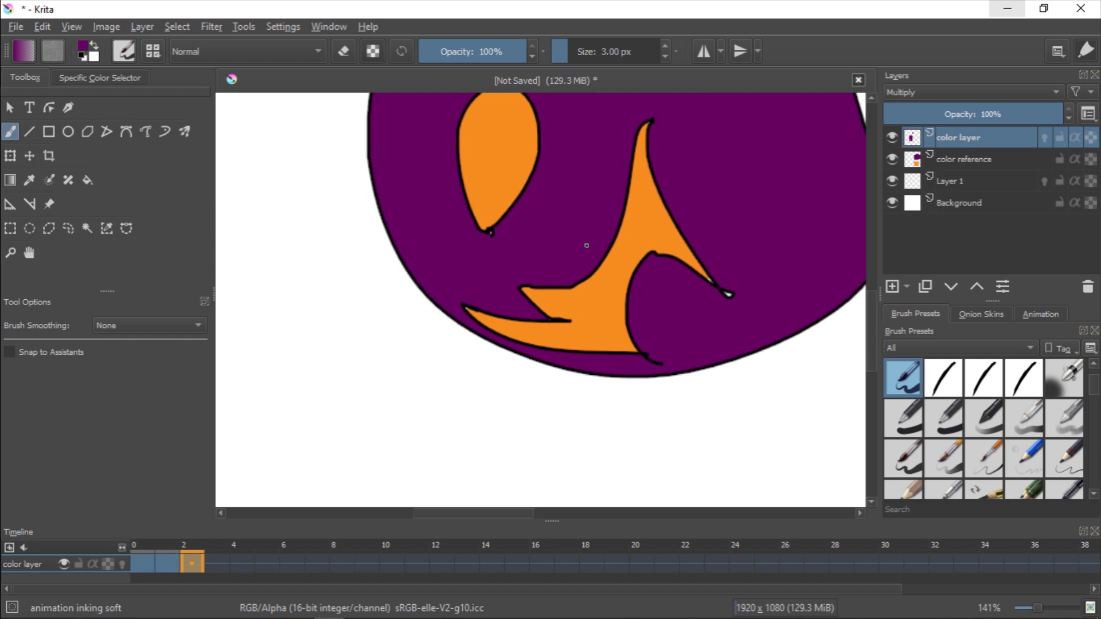
{"action": "left_click", "coordinate": [674, 240], "text": "ctrl"}
{"action": "left_click", "coordinate": [495, 233], "text": "ctrl"}
{"action": "scroll", "coordinate": [523, 256], "scroll_direction": "down", "scroll_amount": 5}
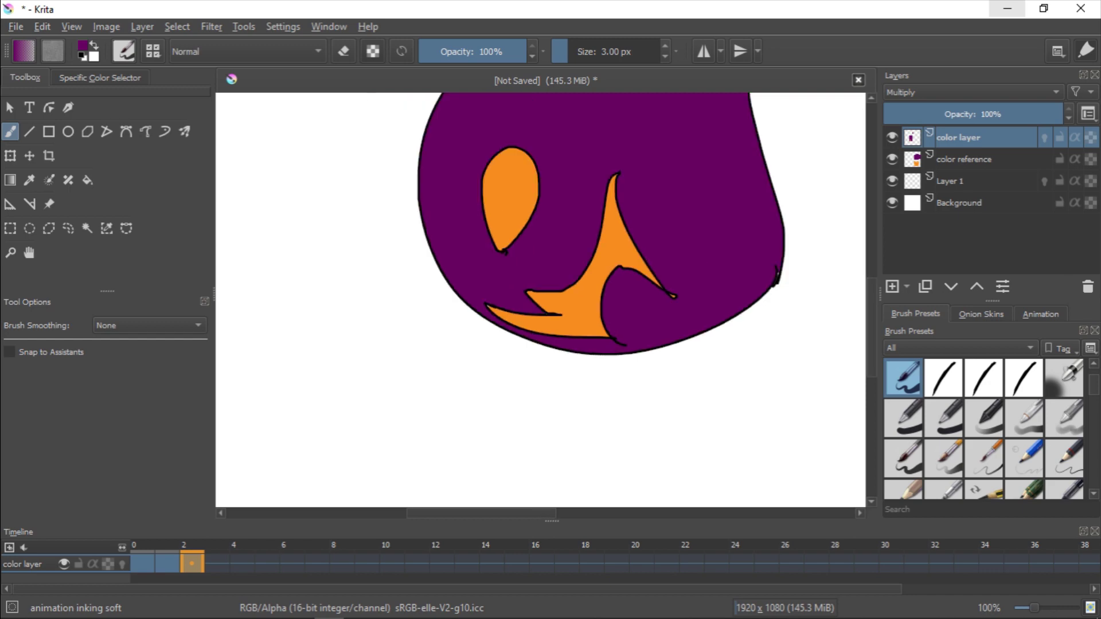
- Step repeatedly through frames 0, 1 and 2 on the timeline to review the coloured animation
{"action": "scroll", "coordinate": [516, 240], "scroll_direction": "up", "scroll_amount": 2}
{"action": "scroll", "coordinate": [516, 240], "scroll_direction": "down", "scroll_amount": 2}
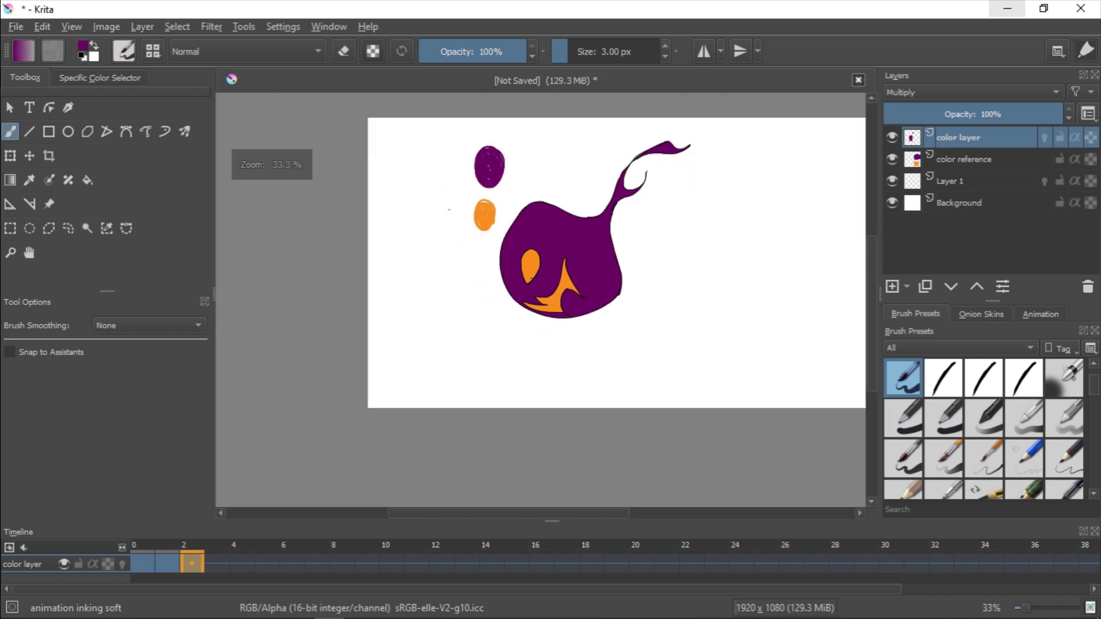
{"action": "left_click", "coordinate": [142, 561]}
{"action": "left_click", "coordinate": [170, 563]}
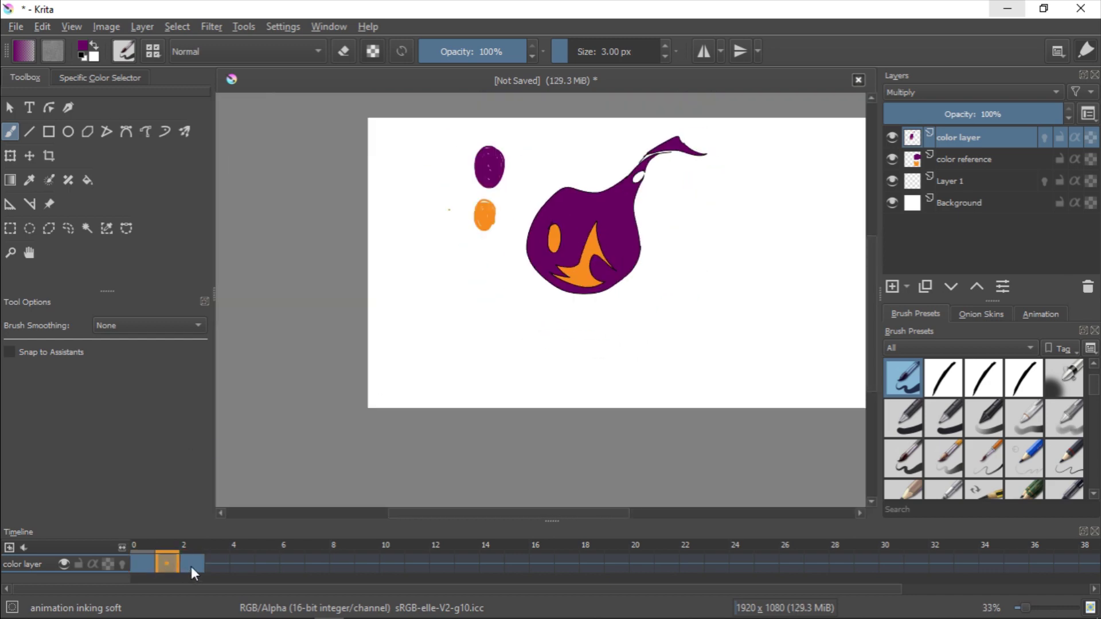
{"action": "left_click", "coordinate": [191, 567]}
{"action": "left_click", "coordinate": [143, 566]}
{"action": "left_click", "coordinate": [169, 566]}
{"action": "left_click", "coordinate": [191, 565]}
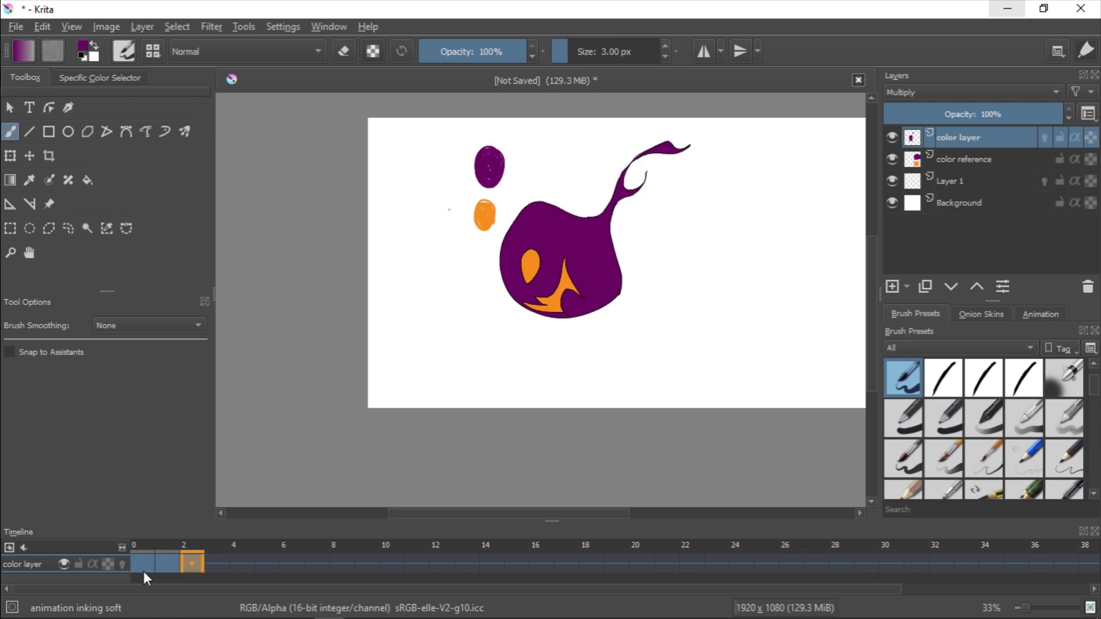
{"action": "left_click", "coordinate": [143, 568]}
{"action": "left_click", "coordinate": [173, 562]}
{"action": "left_click", "coordinate": [190, 566]}
{"action": "left_click", "coordinate": [143, 566]}
{"action": "left_click", "coordinate": [168, 566]}
{"action": "left_click", "coordinate": [189, 566]}
{"action": "left_click", "coordinate": [143, 565]}
{"action": "left_click", "coordinate": [141, 568]}
{"action": "left_click", "coordinate": [165, 563]}
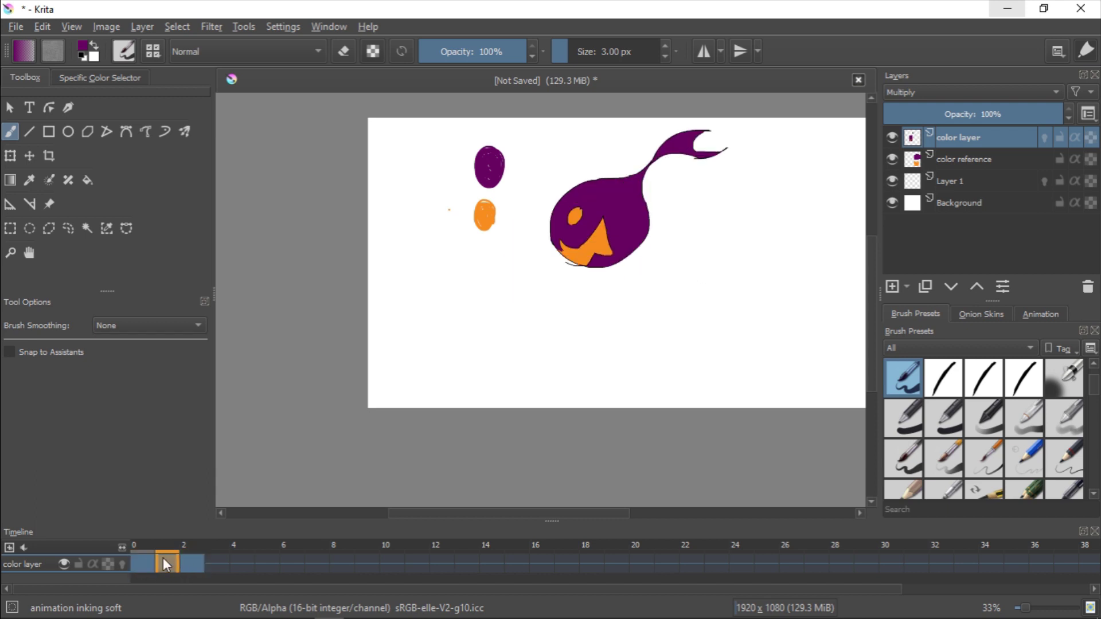
{"action": "left_click", "coordinate": [188, 564]}
{"action": "left_click", "coordinate": [146, 567]}
{"action": "left_click", "coordinate": [168, 565]}
{"action": "left_click", "coordinate": [188, 566]}
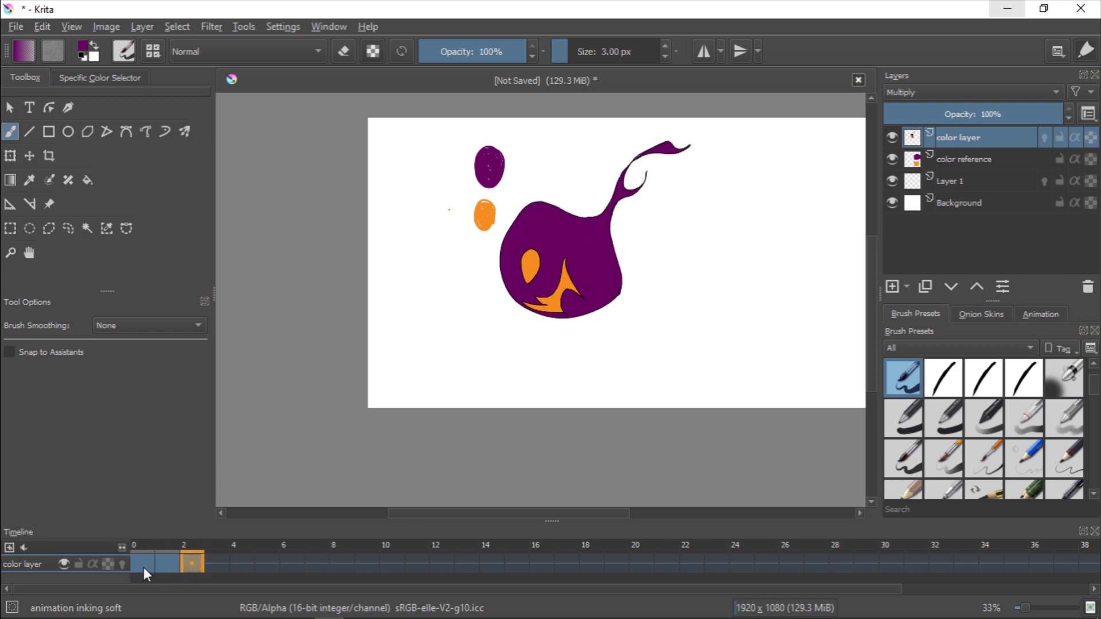
{"action": "left_click", "coordinate": [143, 567]}
{"action": "left_click", "coordinate": [171, 563]}
{"action": "left_click", "coordinate": [189, 565]}
{"action": "left_click", "coordinate": [144, 565]}
{"action": "left_click", "coordinate": [191, 565]}
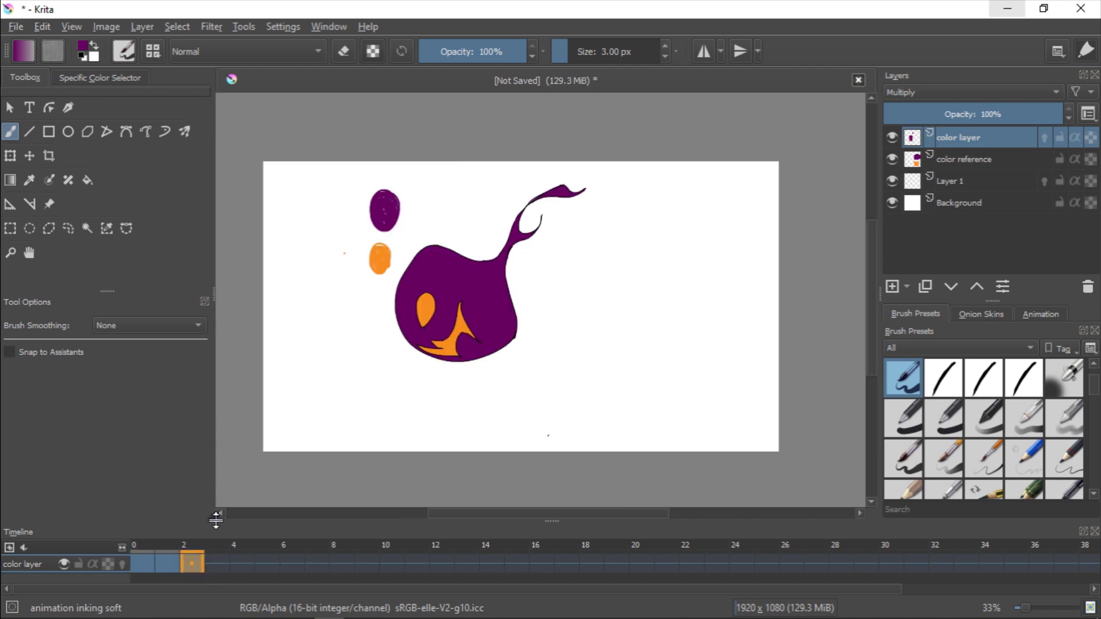
{"action": "scroll", "coordinate": [347, 355], "scroll_direction": "up", "scroll_amount": 2}
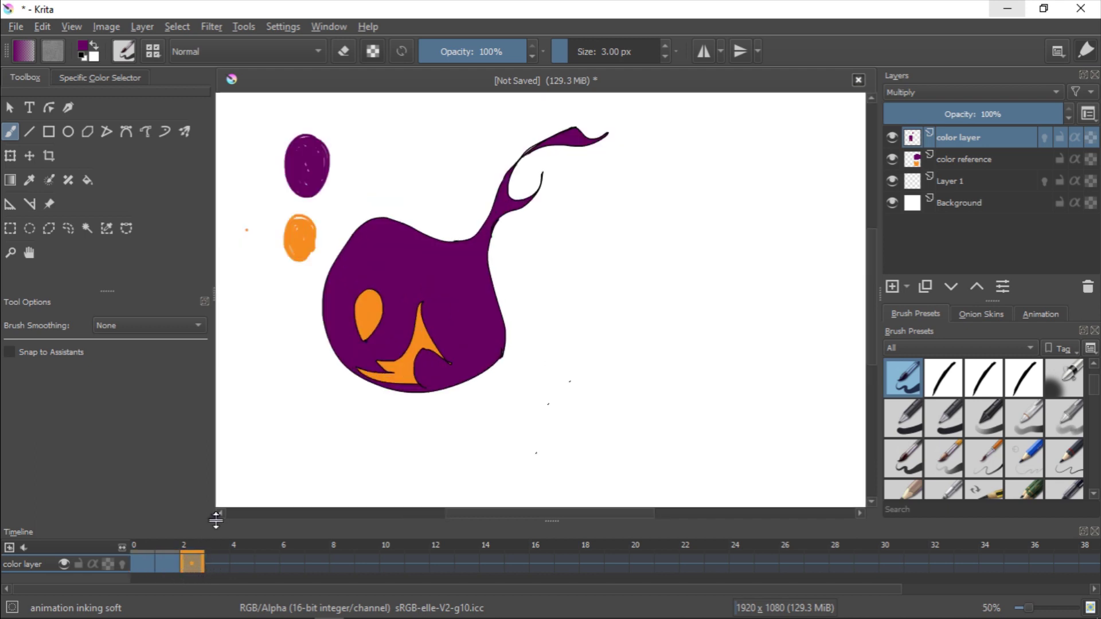
{"action": "left_click_drag", "start_coordinate": [480, 339], "coordinate": [462, 373]}
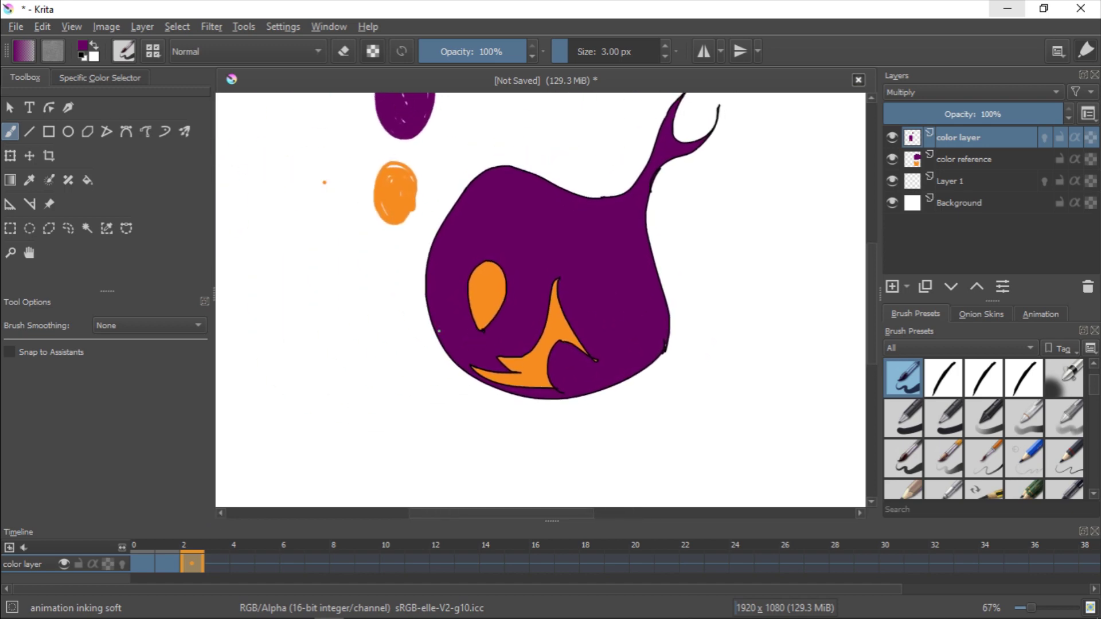
{"action": "key", "text": "f"}
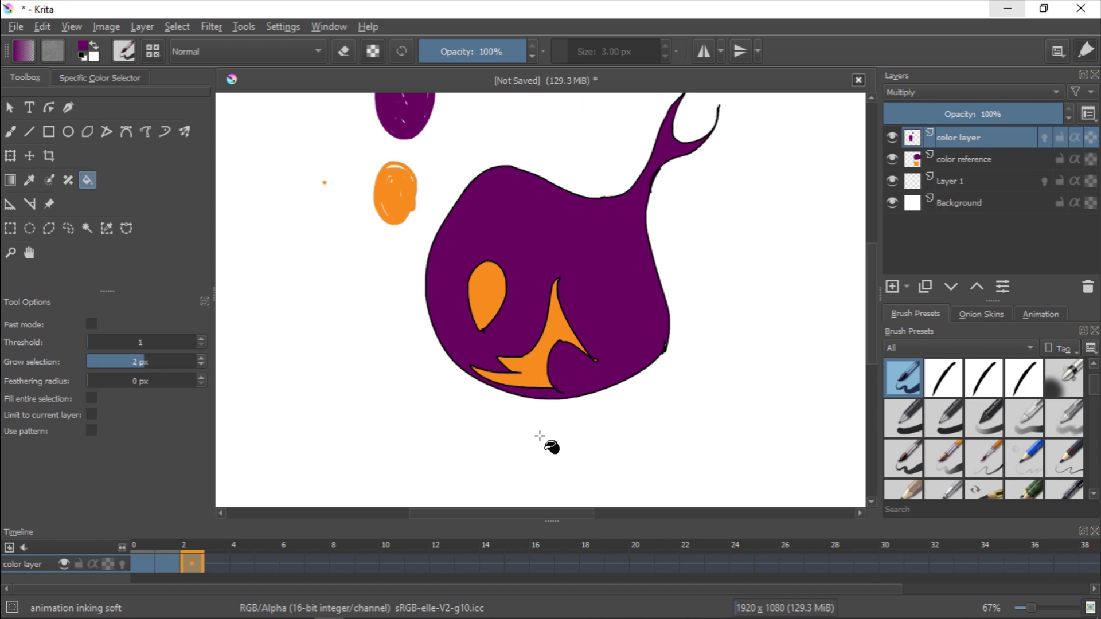
- Hide the color reference and Background layers so that only the line art and colour are shown on transparency
{"action": "key", "text": "minus"}
{"action": "key", "text": "minus"}
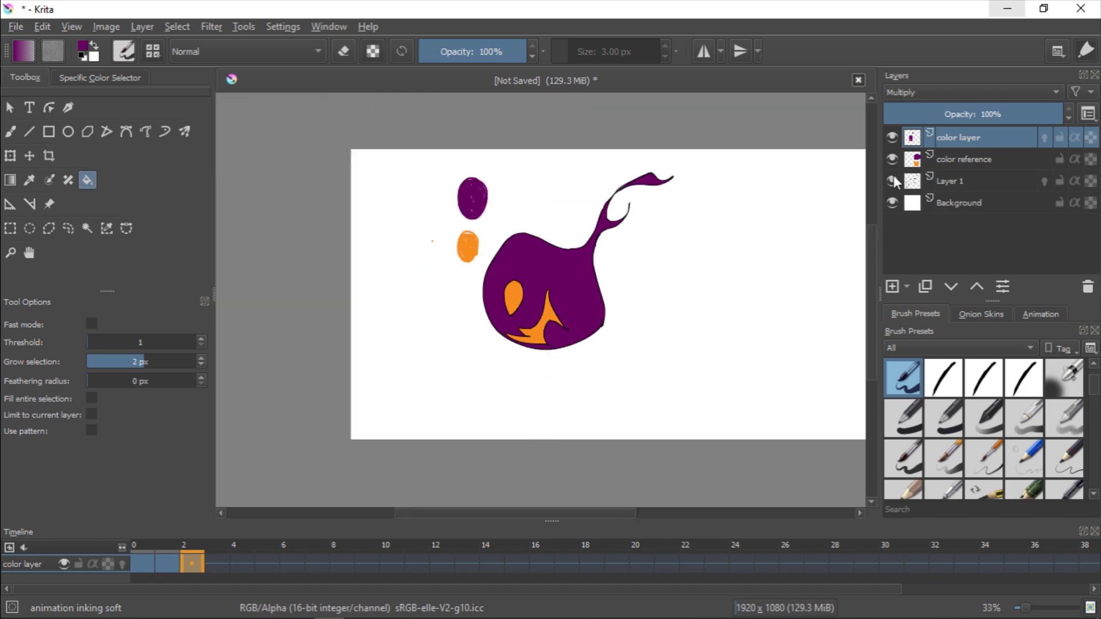
{"action": "left_click", "coordinate": [892, 159]}
{"action": "left_click", "coordinate": [892, 202]}
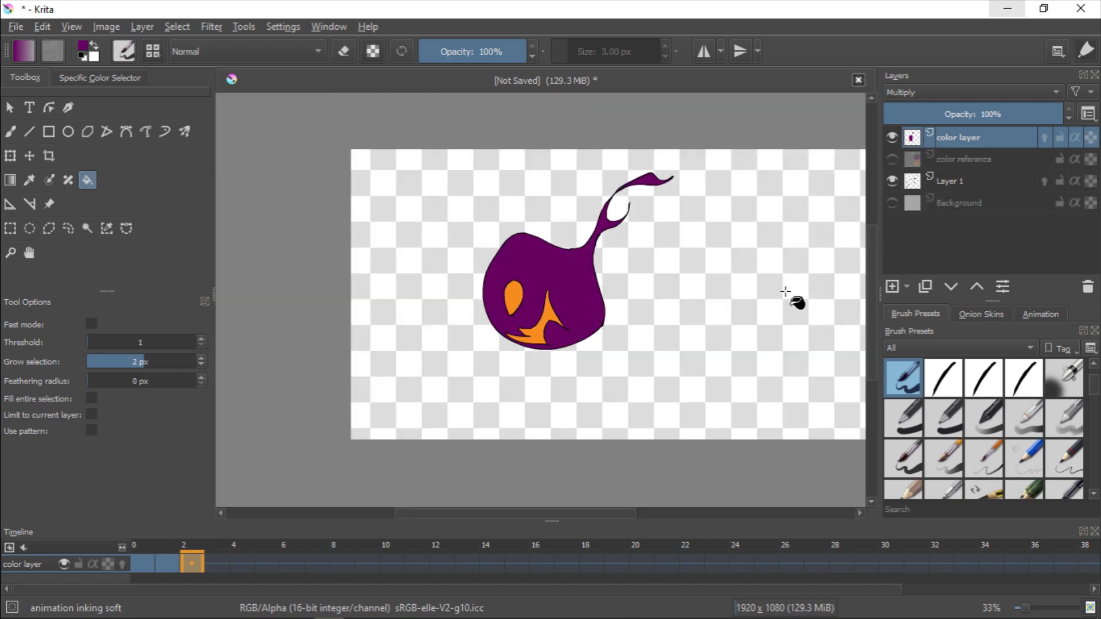
{"action": "left_click_drag", "start_coordinate": [744, 293], "coordinate": [661, 312]}
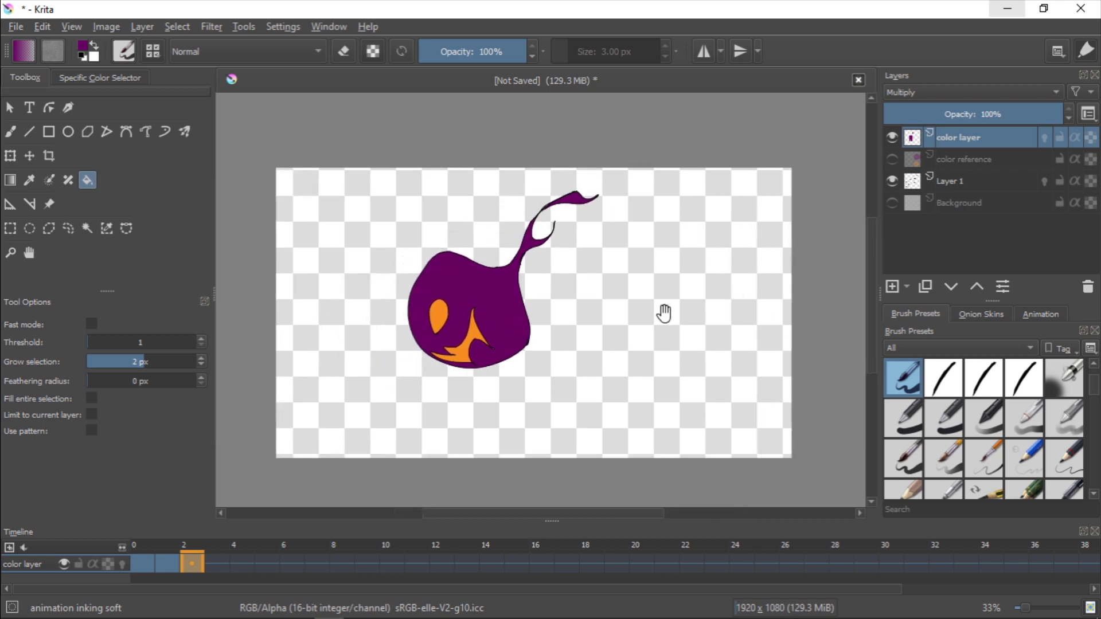
- Switch the visibility of Layer 1 and the color layer off and back on to examine each one separately
{"action": "left_click", "coordinate": [893, 181]}
{"action": "left_click", "coordinate": [893, 181]}
{"action": "left_click", "coordinate": [893, 138]}
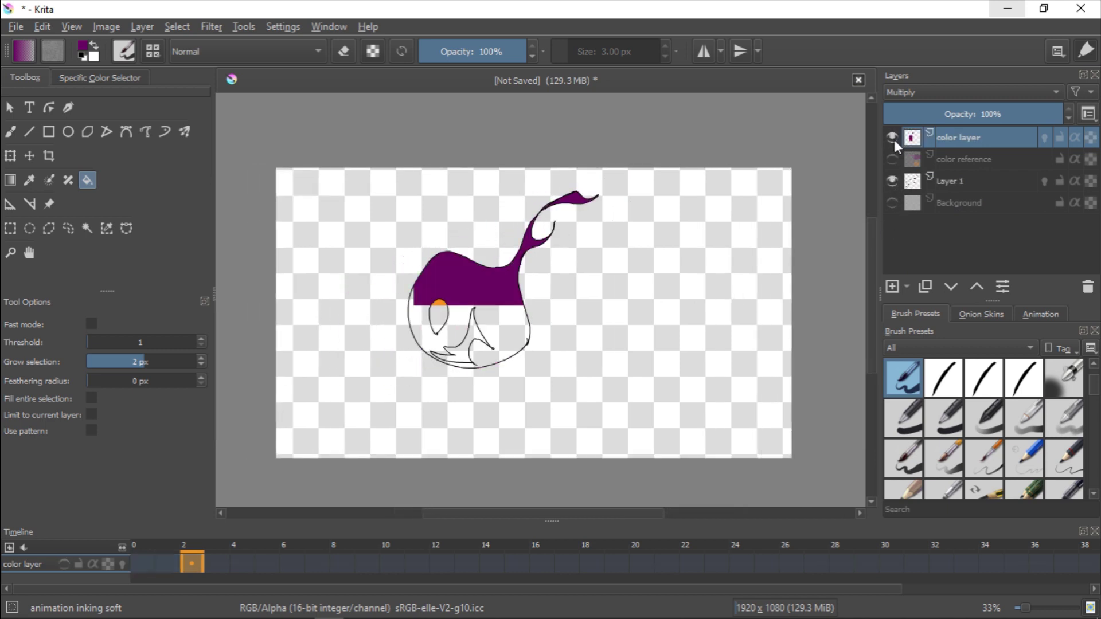
{"action": "left_click", "coordinate": [893, 138]}
{"action": "left_click", "coordinate": [749, 277]}
{"action": "key", "text": "ctrl+z"}
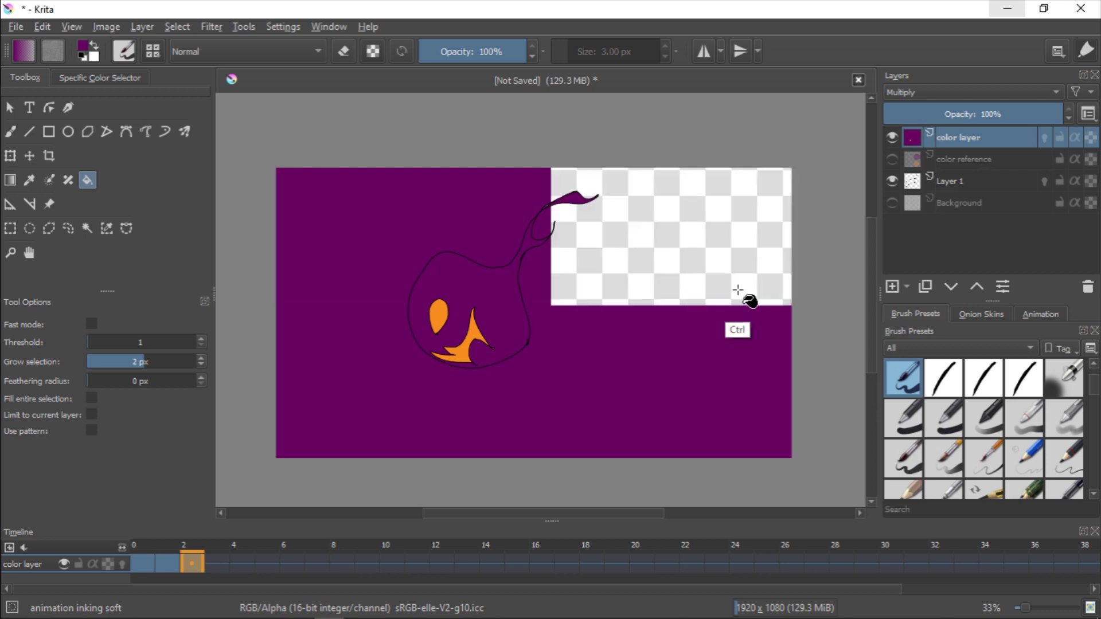
{"action": "left_click_drag", "start_coordinate": [622, 325], "coordinate": [647, 312]}
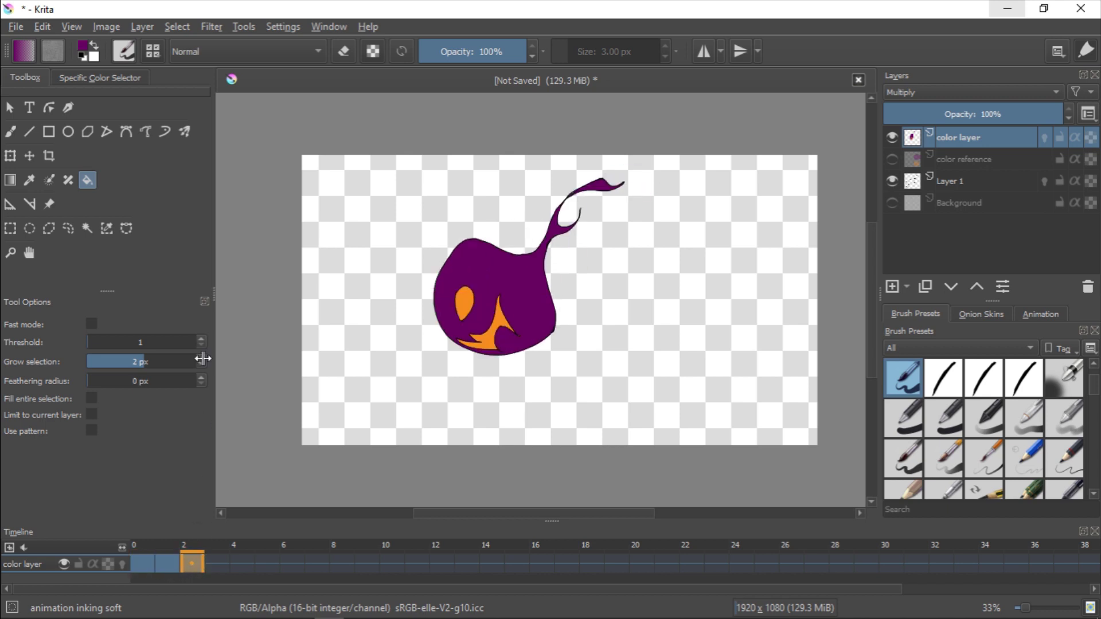
- Set up an animation render as a PNG image sequence with the base name frame_color
{"action": "left_click", "coordinate": [15, 27]}
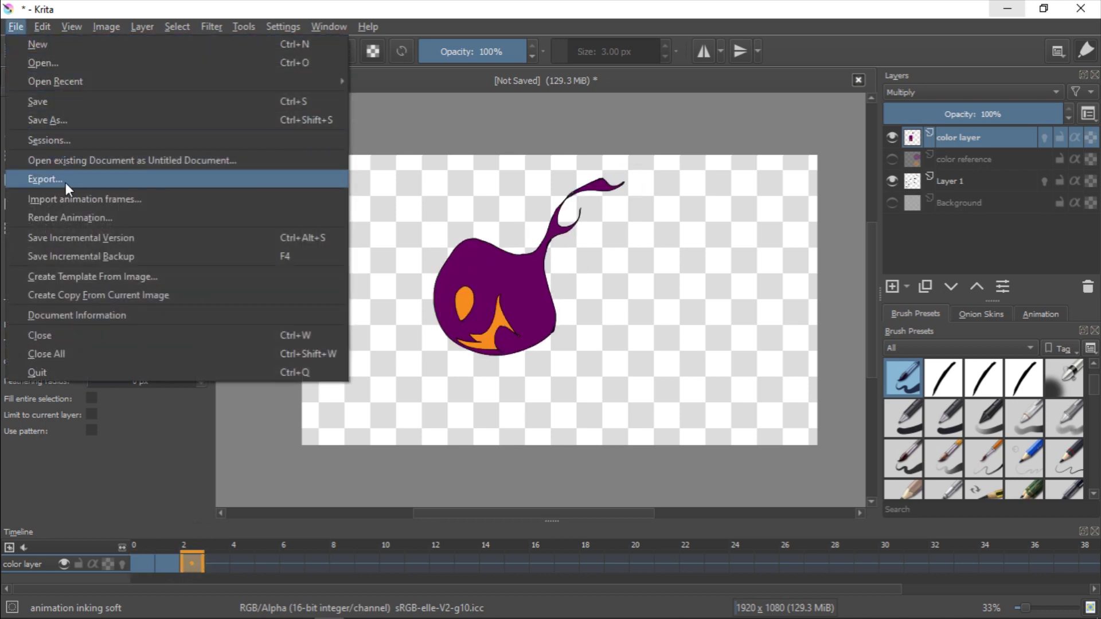
{"action": "left_click", "coordinate": [85, 213]}
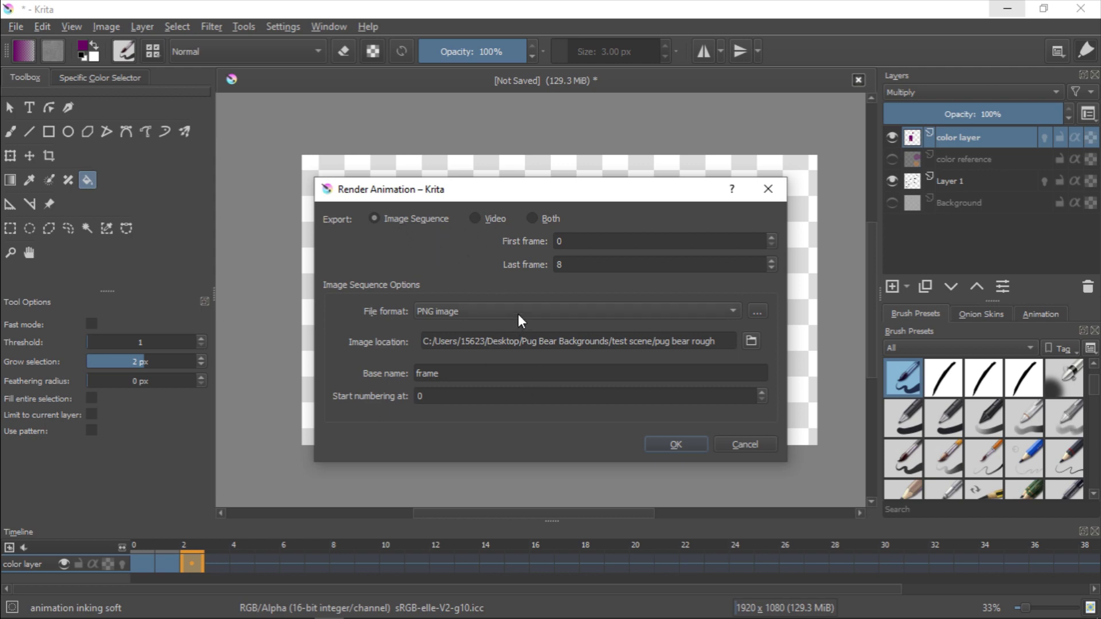
{"action": "left_click", "coordinate": [476, 312]}
{"action": "left_click", "coordinate": [457, 315]}
{"action": "left_click", "coordinate": [418, 374]}
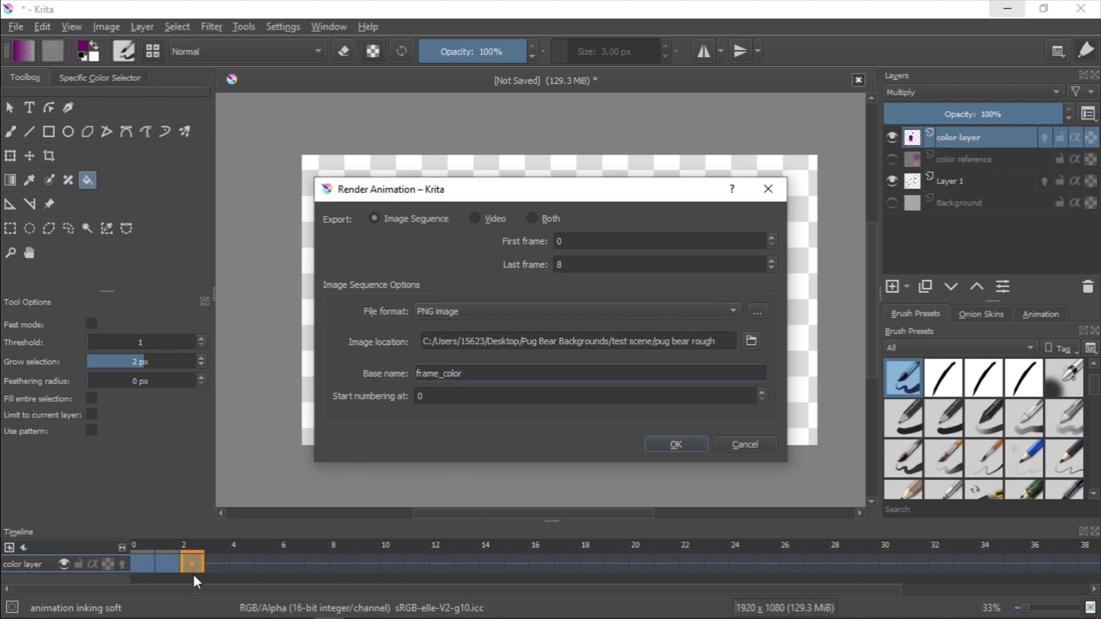
- Set the render's last frame to 2 and its image location to the Desktop folder
{"action": "left_click", "coordinate": [583, 272]}
{"action": "scroll", "coordinate": [594, 272], "scroll_direction": "down", "scroll_amount": 5}
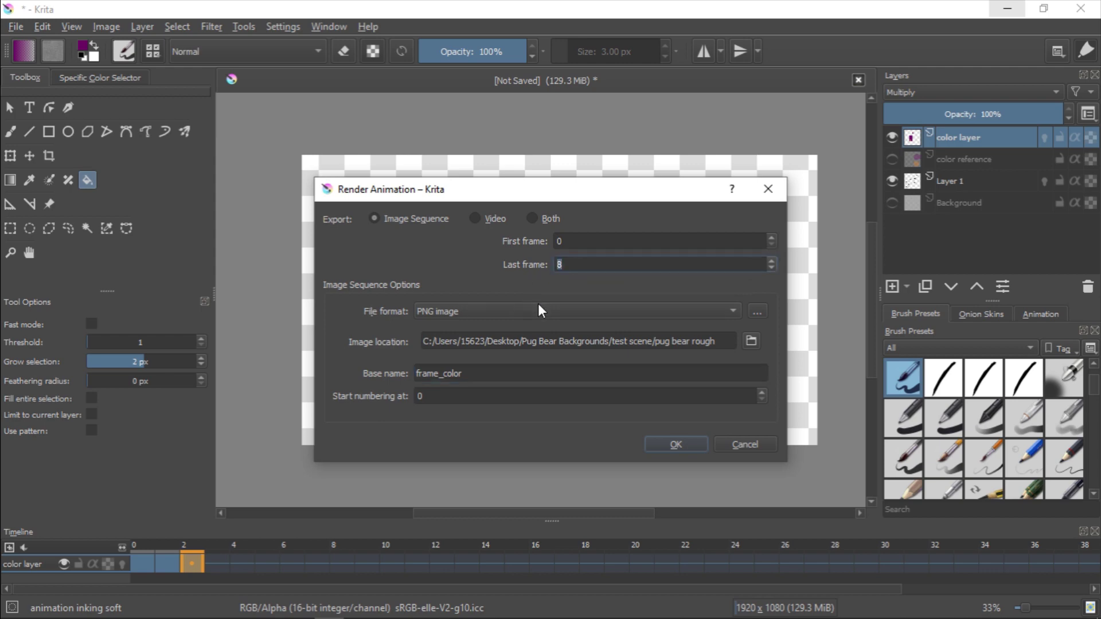
{"action": "type", "text": "2"}
{"action": "left_click", "coordinate": [747, 342]}
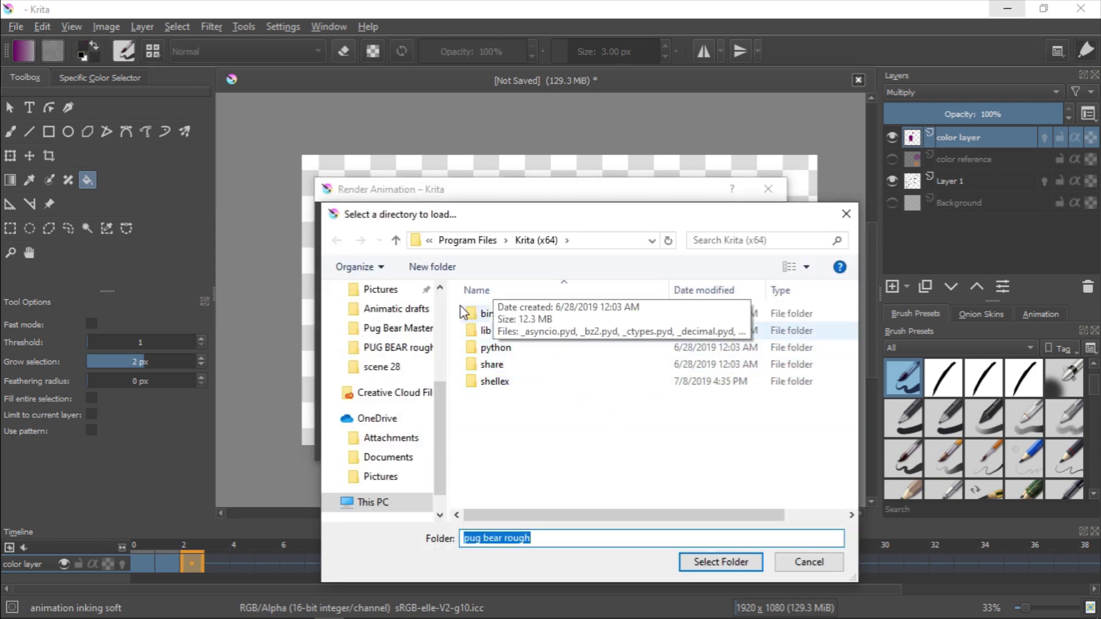
{"action": "scroll", "coordinate": [390, 333], "scroll_direction": "up", "scroll_amount": 3}
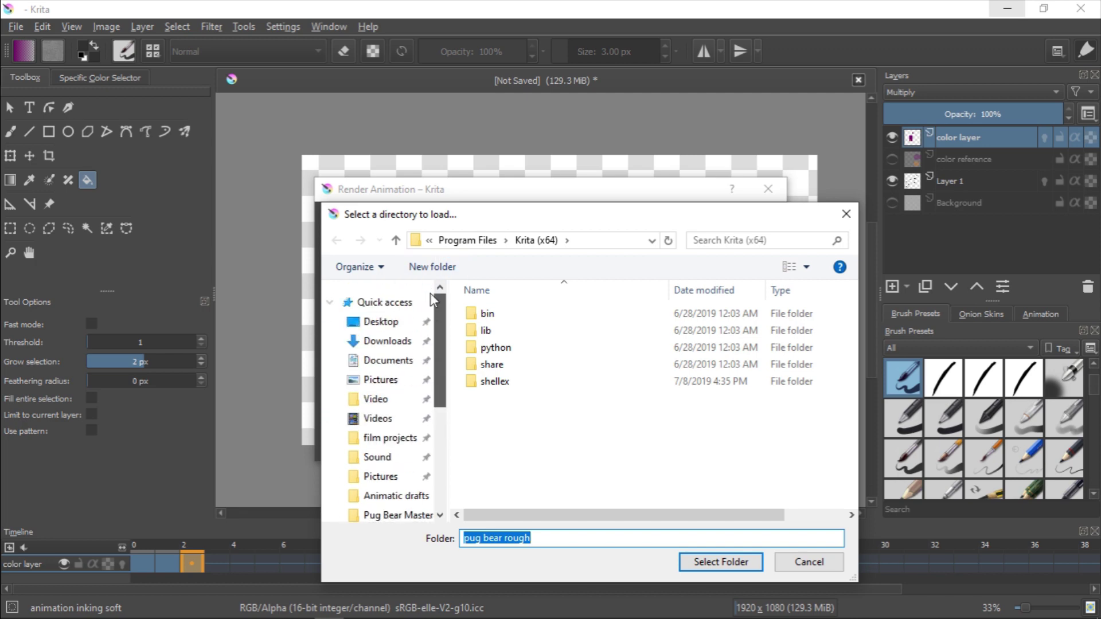
{"action": "left_click", "coordinate": [389, 330]}
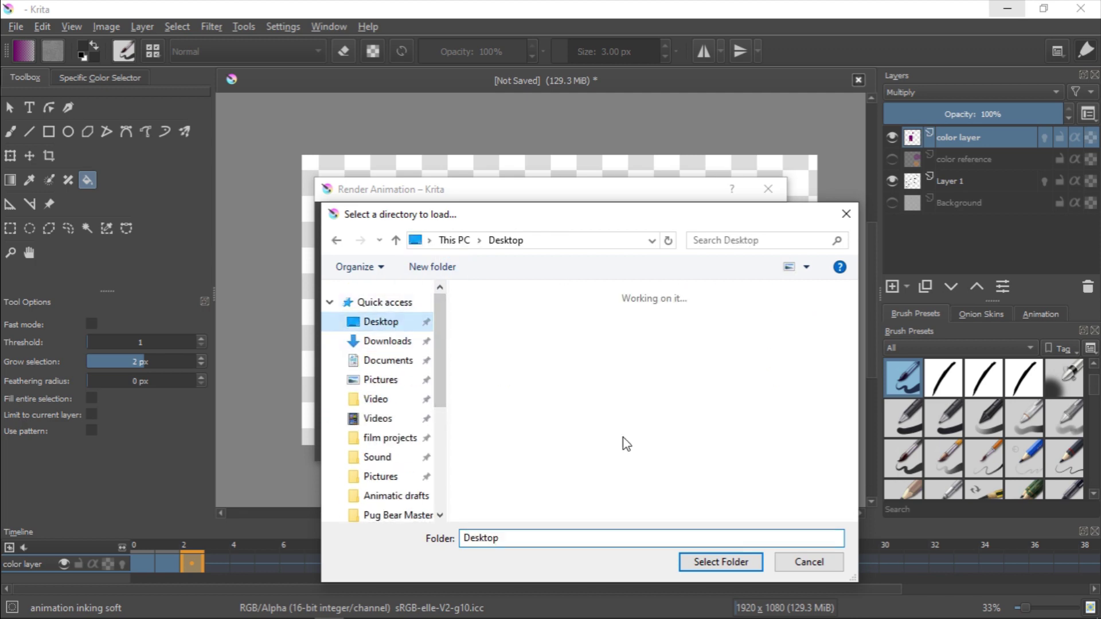
{"action": "left_click", "coordinate": [735, 560]}
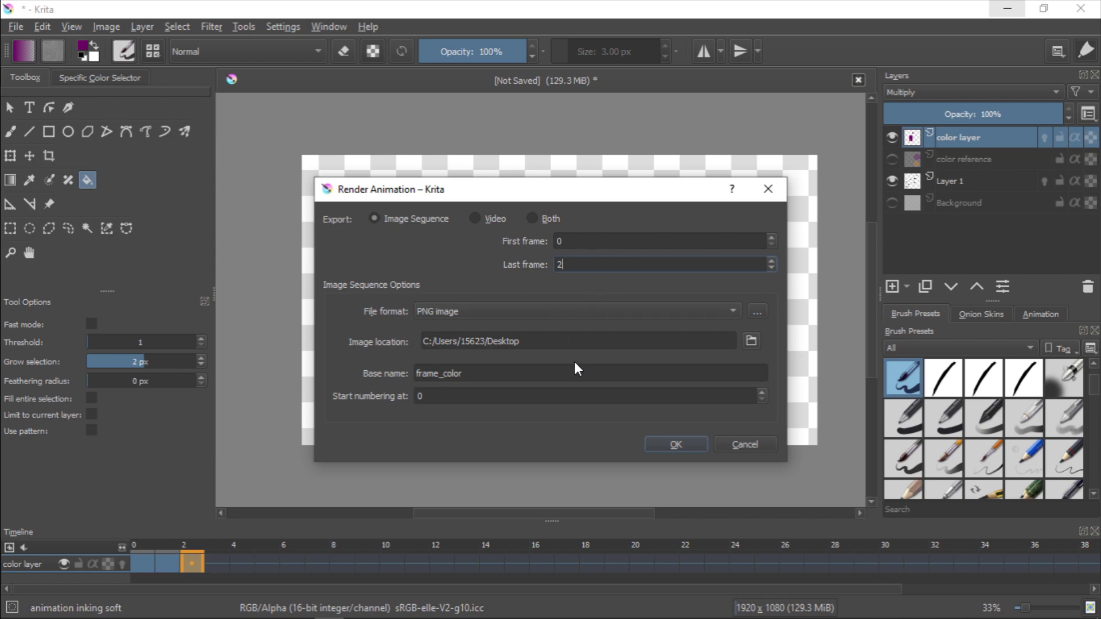
- Create a new folder named Color on the Desktop while browsing for the render's image location
{"action": "left_click", "coordinate": [752, 340]}
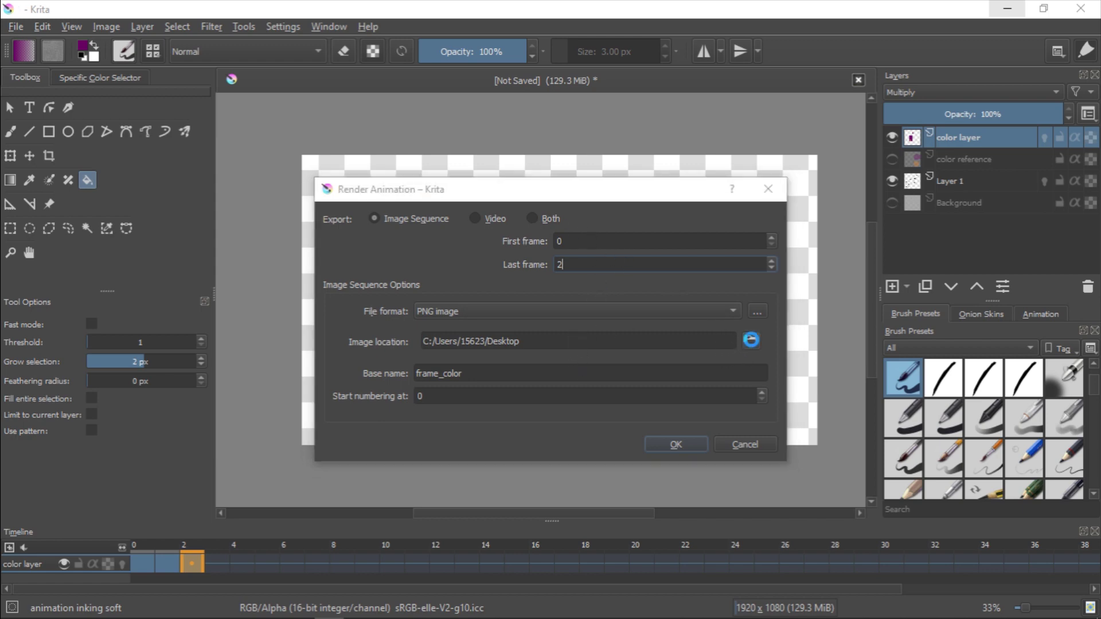
{"action": "scroll", "coordinate": [855, 453], "scroll_direction": "down", "scroll_amount": 2}
{"action": "scroll", "coordinate": [856, 453], "scroll_direction": "down", "scroll_amount": 1}
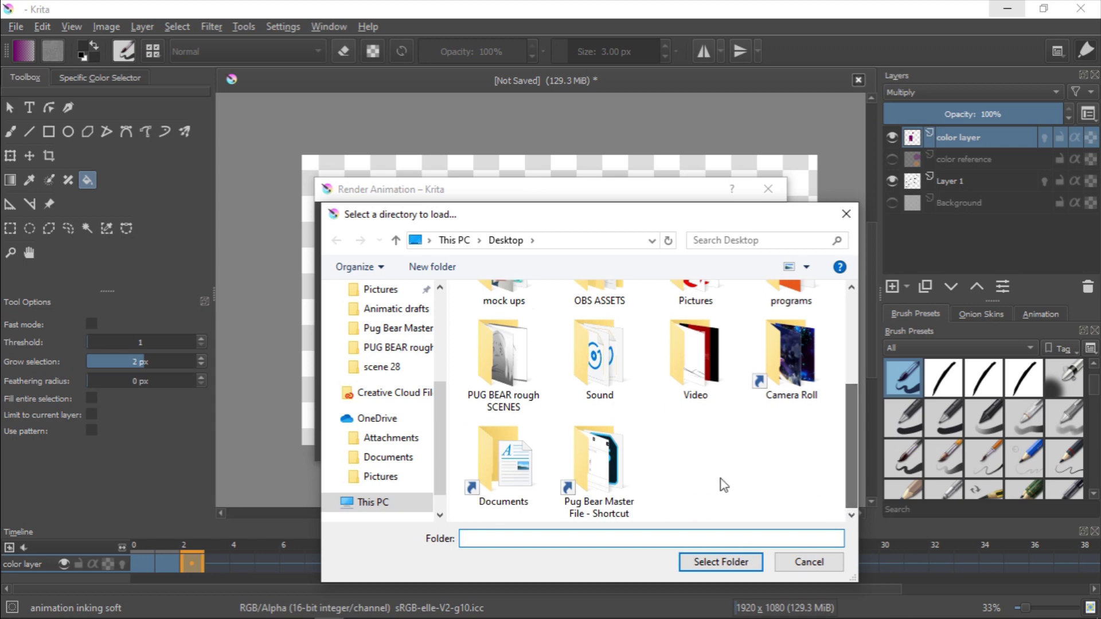
{"action": "right_click", "coordinate": [712, 459]}
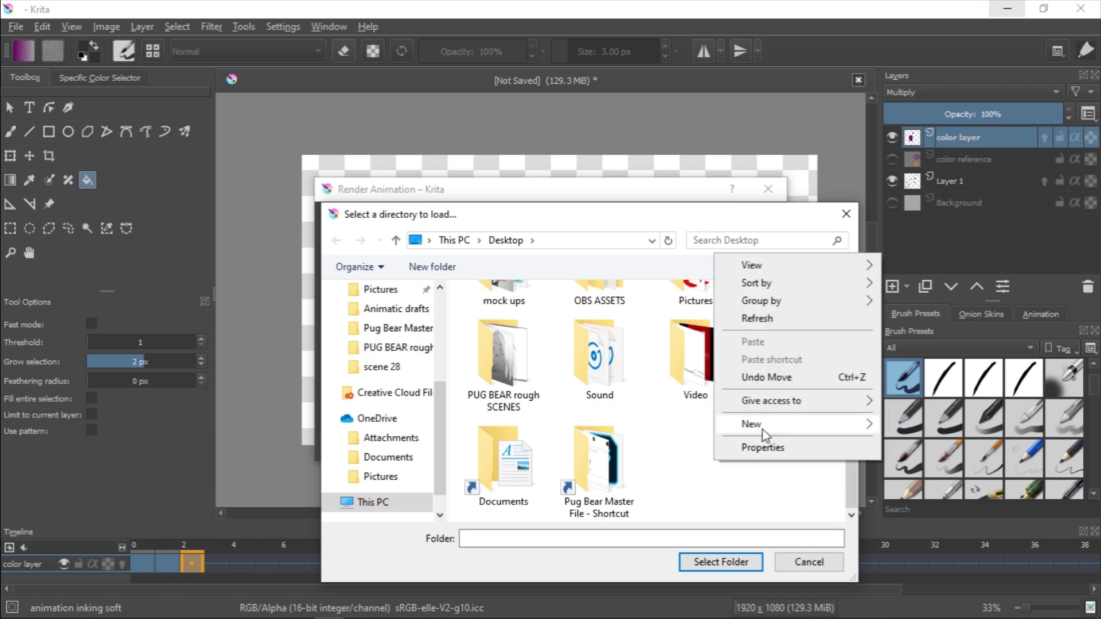
{"action": "mouse_move", "coordinate": [828, 423]}
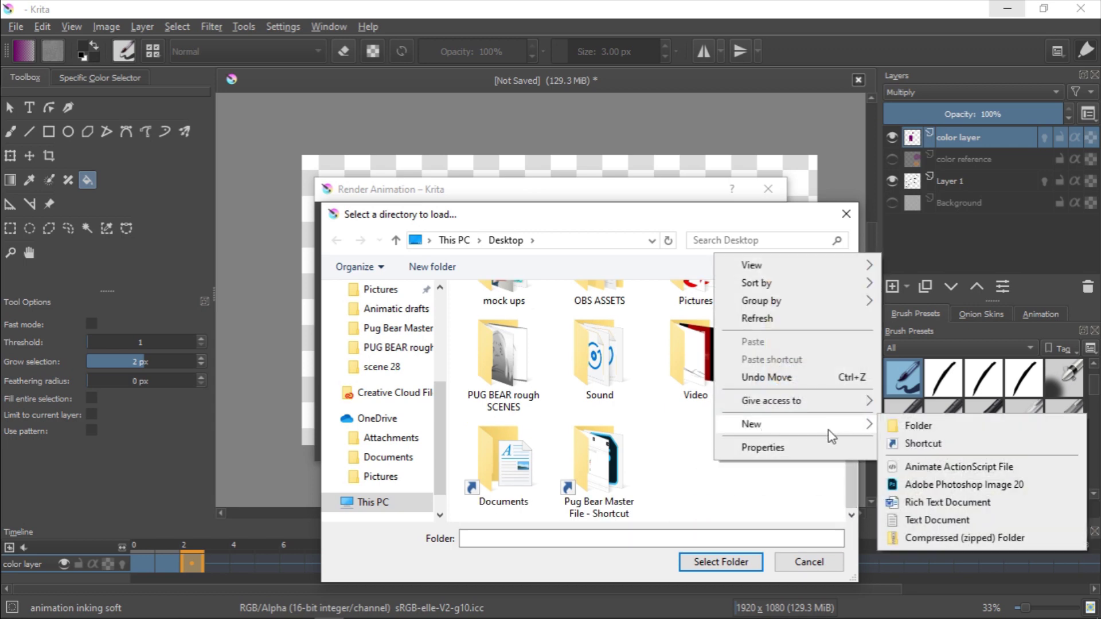
{"action": "left_click", "coordinate": [935, 429]}
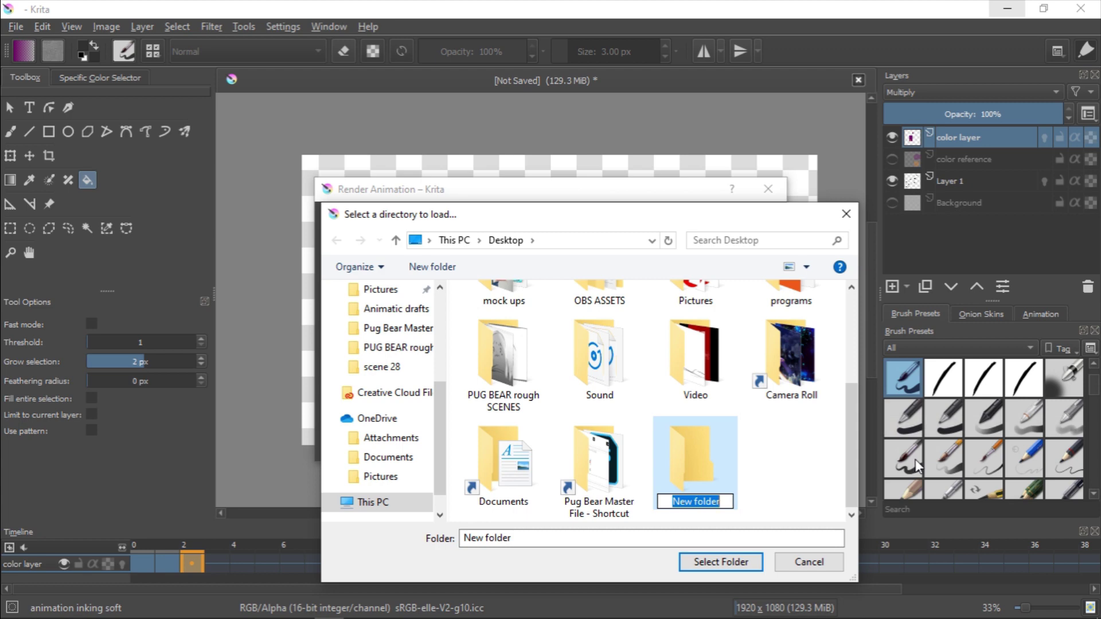
{"action": "type", "text": "Color"}
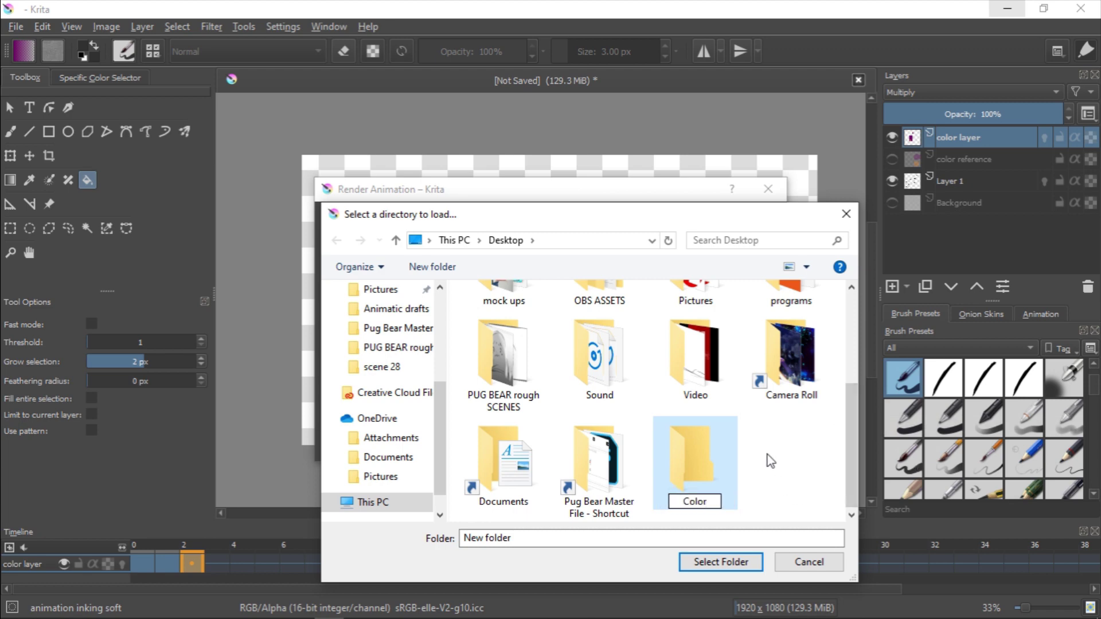
{"action": "left_click", "coordinate": [781, 490]}
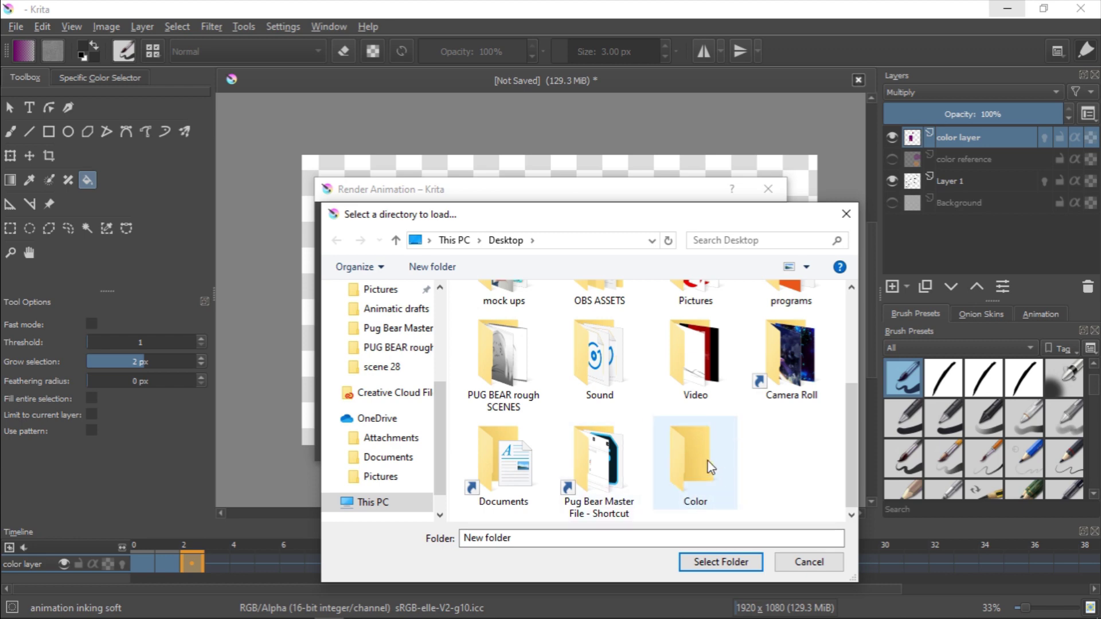
- Set the image location to the Desktop's Color folder and render the PNG sequence
{"action": "left_click", "coordinate": [695, 479]}
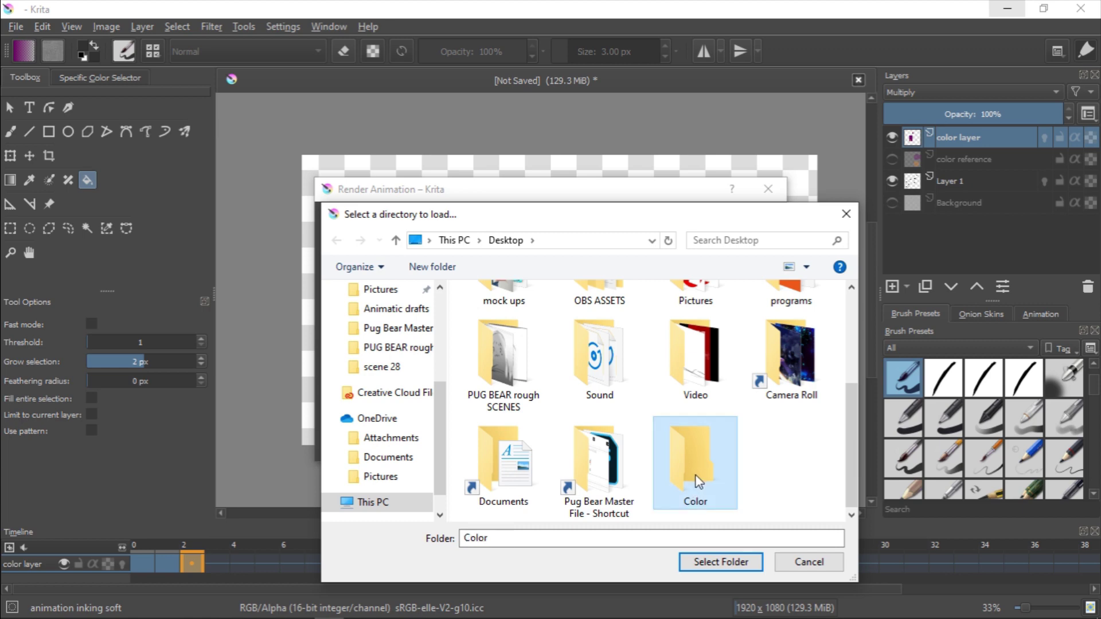
{"action": "double_click", "coordinate": [695, 479]}
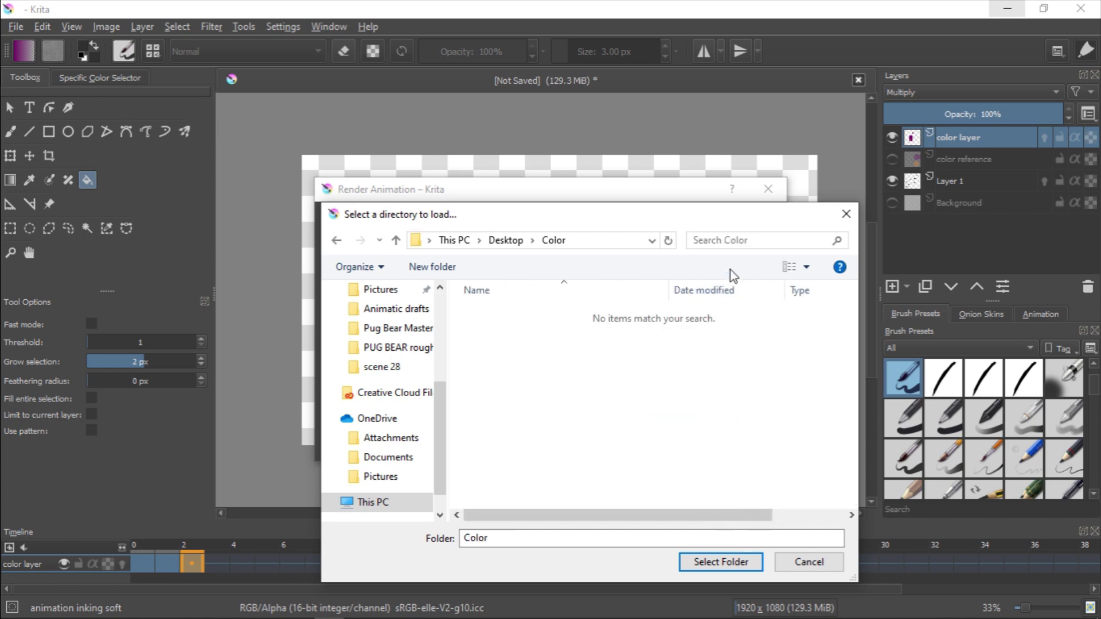
{"action": "left_click", "coordinate": [728, 563]}
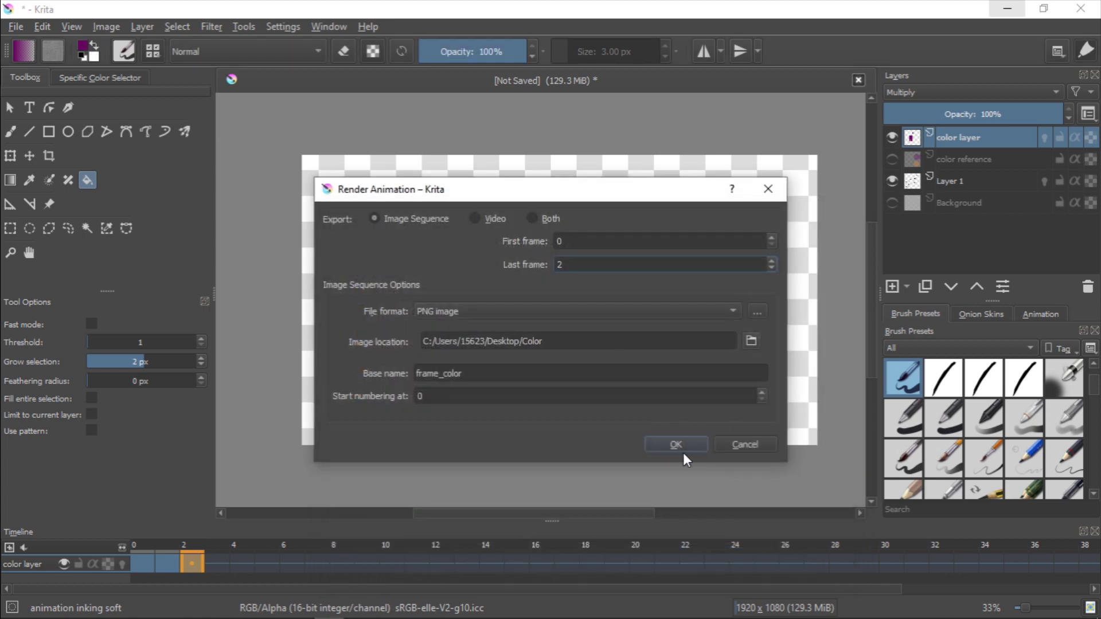
{"action": "left_click", "coordinate": [680, 449]}
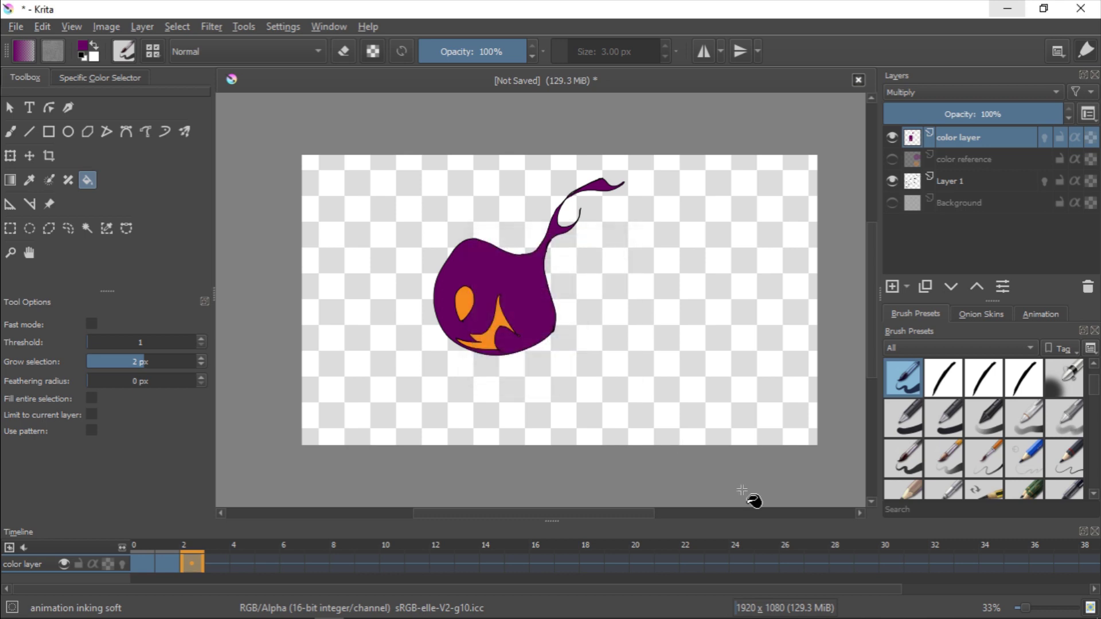
- Switch to the Color folder in File Explorer and preview the rendered image frame_color0002.png
{"action": "left_click", "coordinate": [1008, 8]}
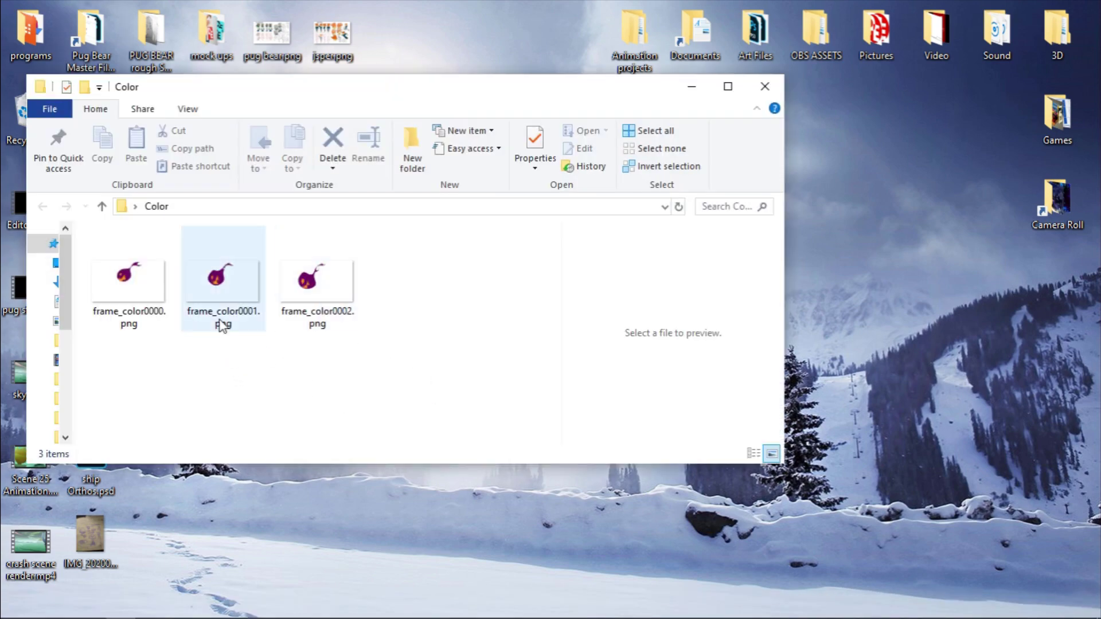
{"action": "mouse_move", "coordinate": [317, 310]}
{"action": "left_mouse_down"}
{"action": "mouse_move", "coordinate": [388, 418]}
{"action": "mouse_move", "coordinate": [438, 549]}
{"action": "mouse_move", "coordinate": [681, 522]}
{"action": "mouse_move", "coordinate": [702, 540]}
{"action": "mouse_move", "coordinate": [885, 520]}
{"action": "mouse_move", "coordinate": [298, 312]}
{"action": "left_mouse_up"}
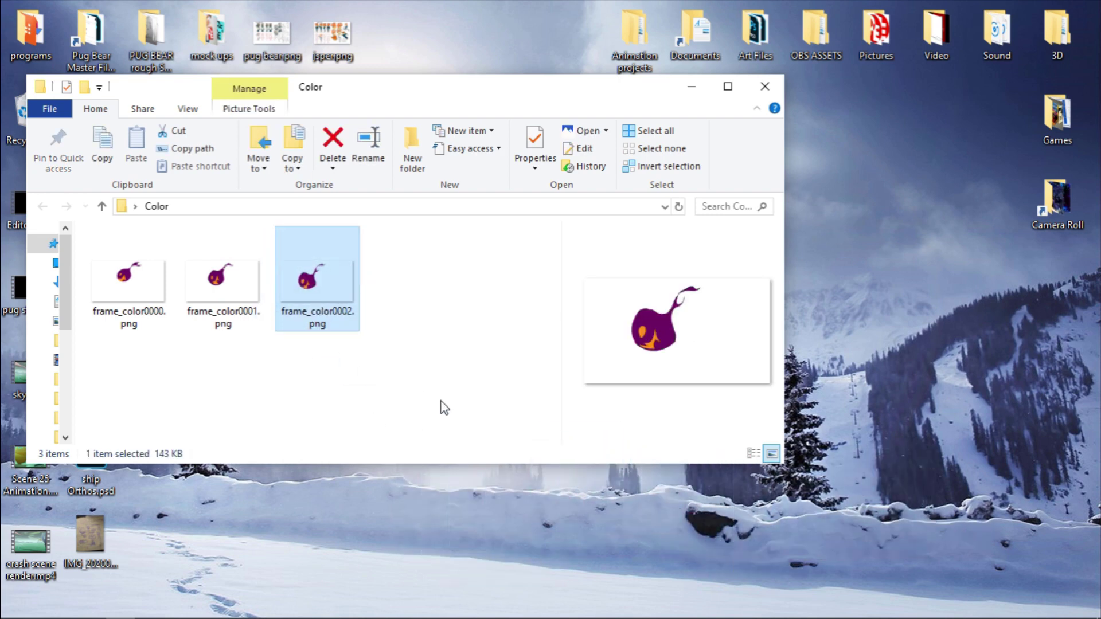